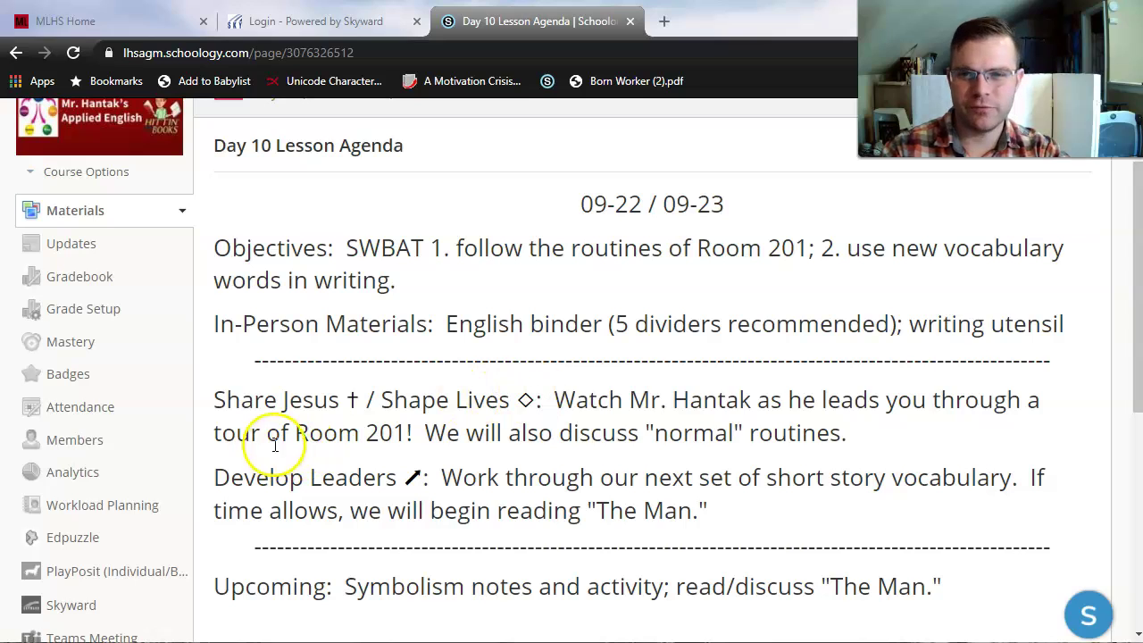
# Review the Day 10 Lesson Agenda's activities, including the room tour and routines, short story vocabulary, and upcoming work on "The Man."
pyautogui.moveTo(297, 432); pyautogui.dragTo(882, 442)
pyautogui.click(411, 435)
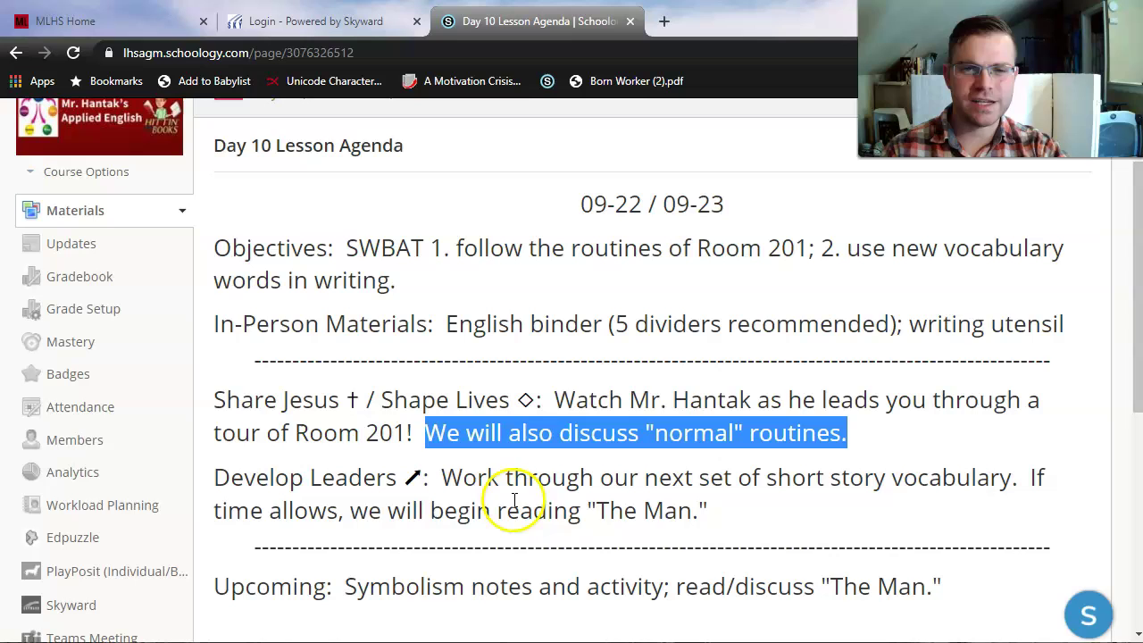
pyautogui.moveTo(442, 478); pyautogui.dragTo(1018, 486)
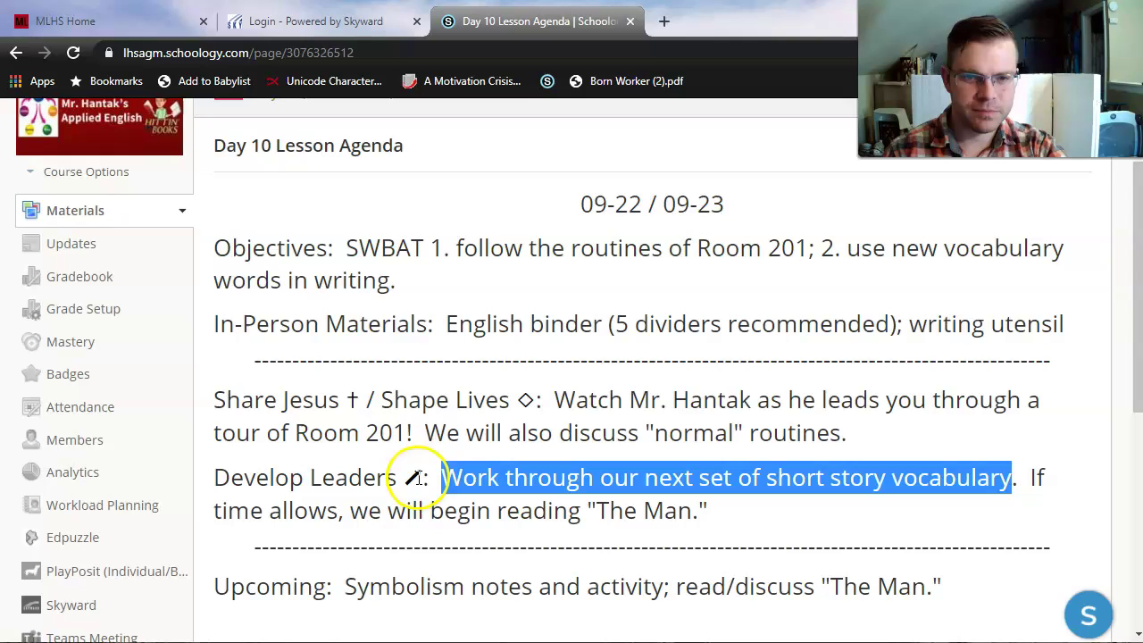
pyautogui.moveTo(262, 511); pyautogui.dragTo(711, 511)
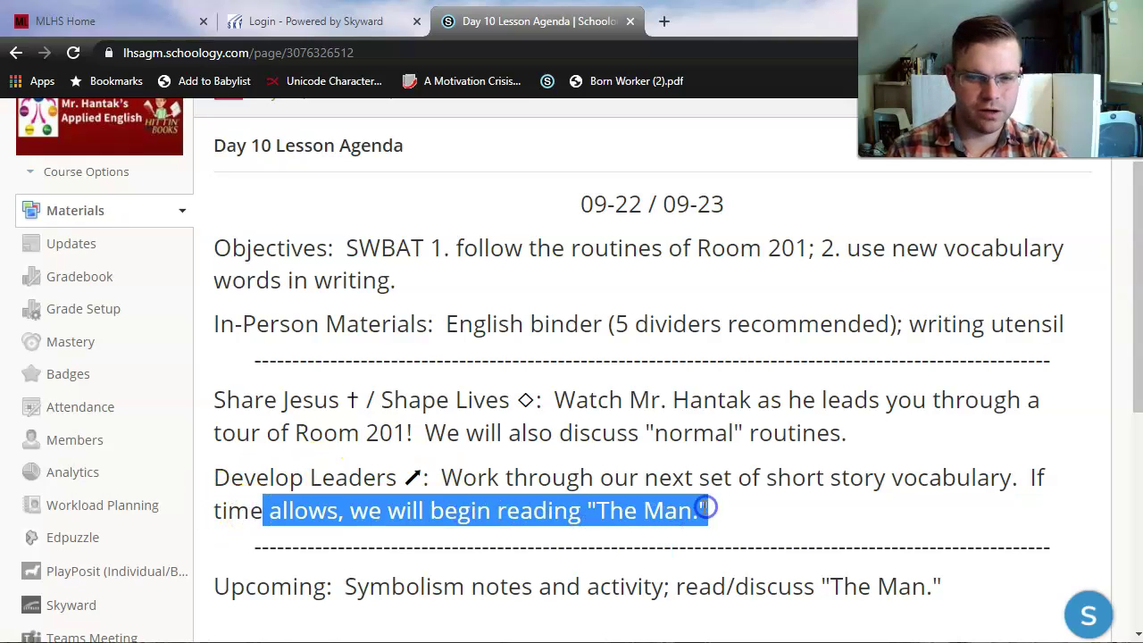
pyautogui.click(598, 514)
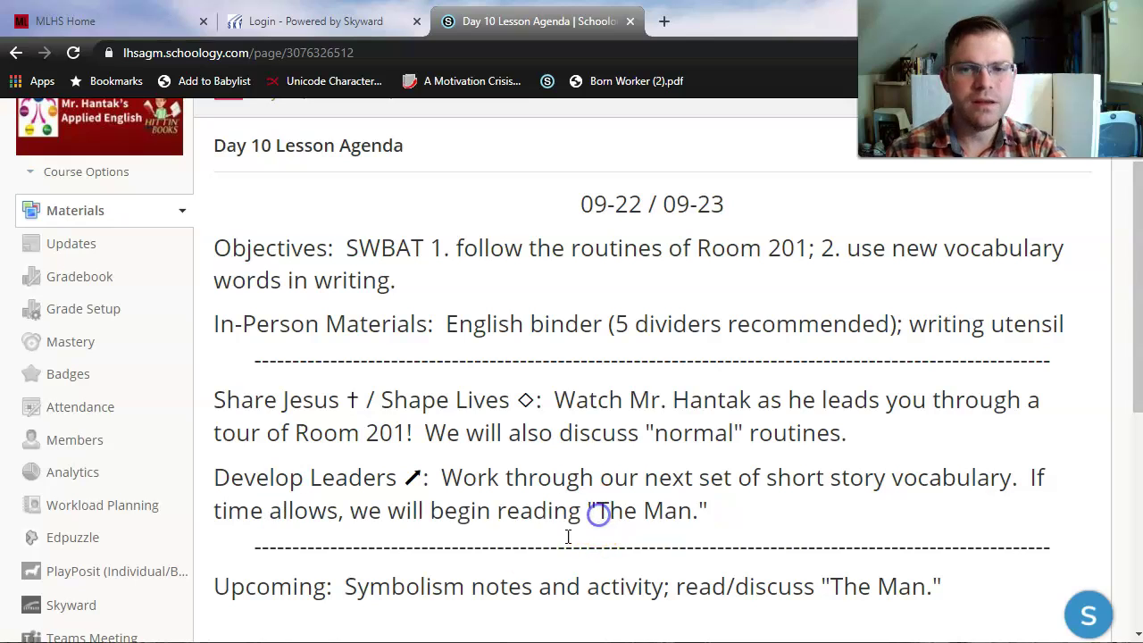
pyautogui.moveTo(347, 587); pyautogui.dragTo(939, 587)
pyautogui.click(730, 593)
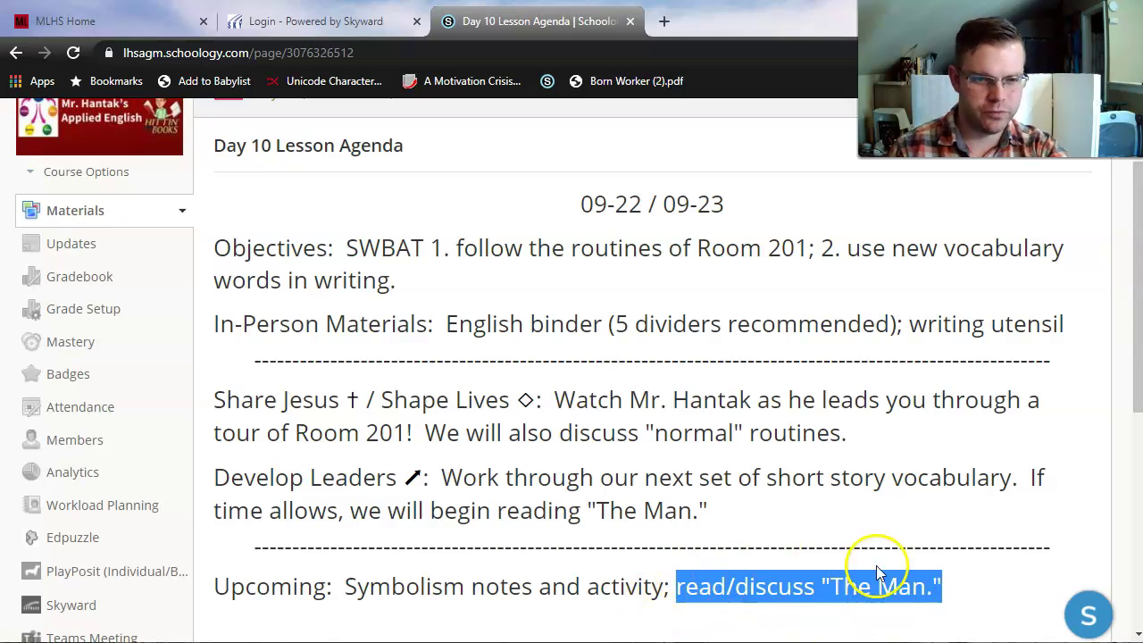
pyautogui.click(932, 485)
# Go back to the Day 10 (09-22 / 09-23) folder and open the Short Story Vocabulary Set #2 assignment to view its instructions
pyautogui.scroll(2, 289, 140)
pyautogui.click(338, 198)
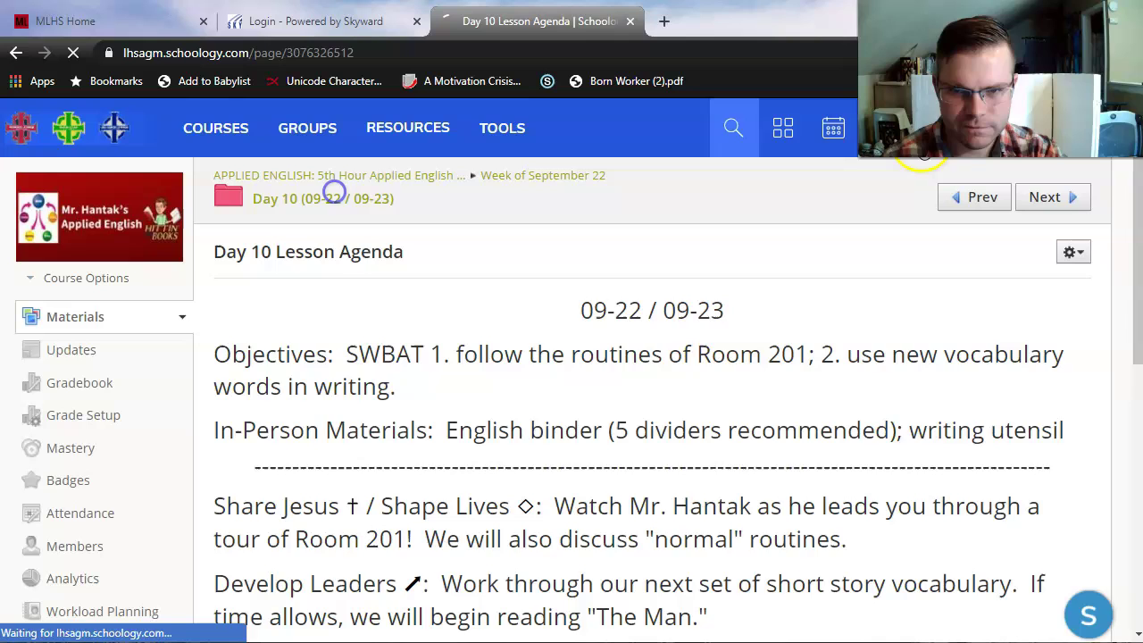
pyautogui.scroll(-1, 538, 402)
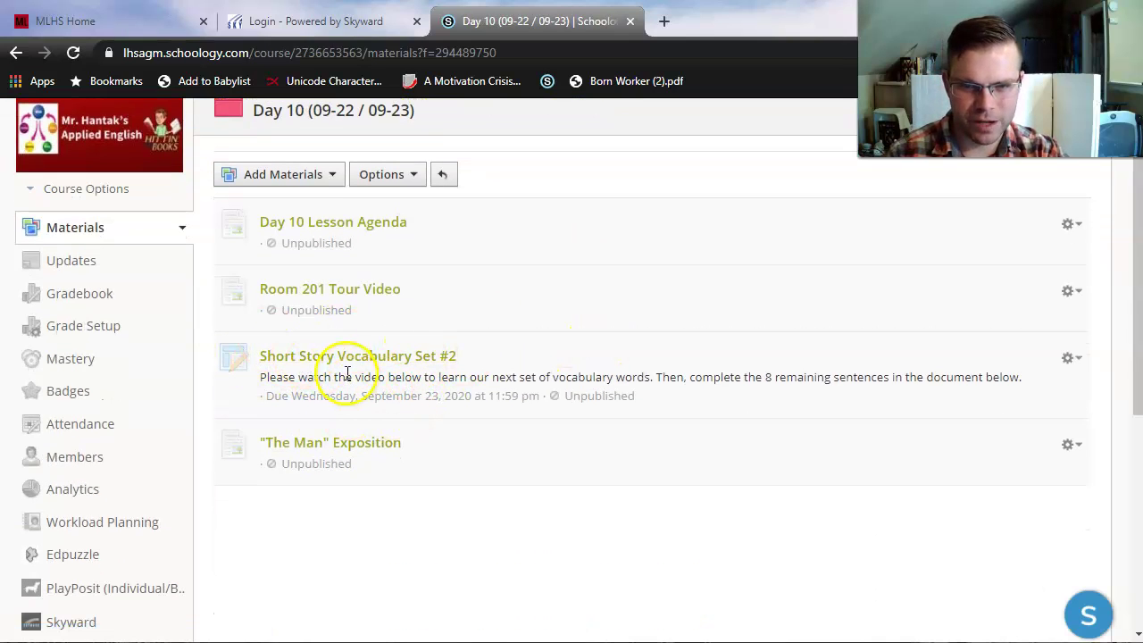
pyautogui.click(391, 361)
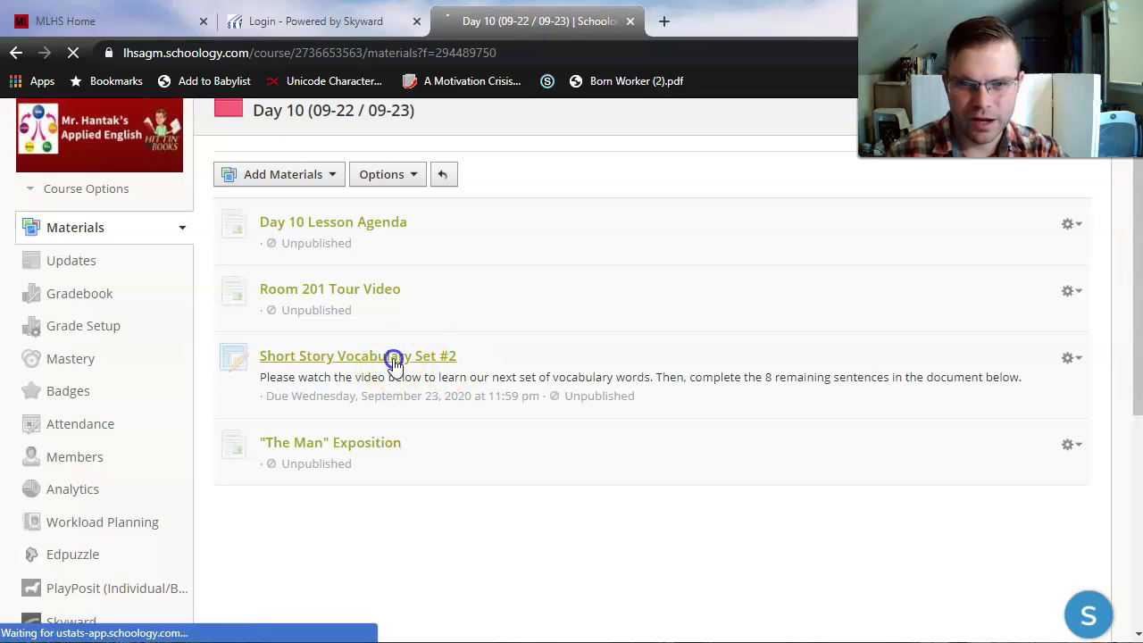
pyautogui.scroll(-1, 504, 384)
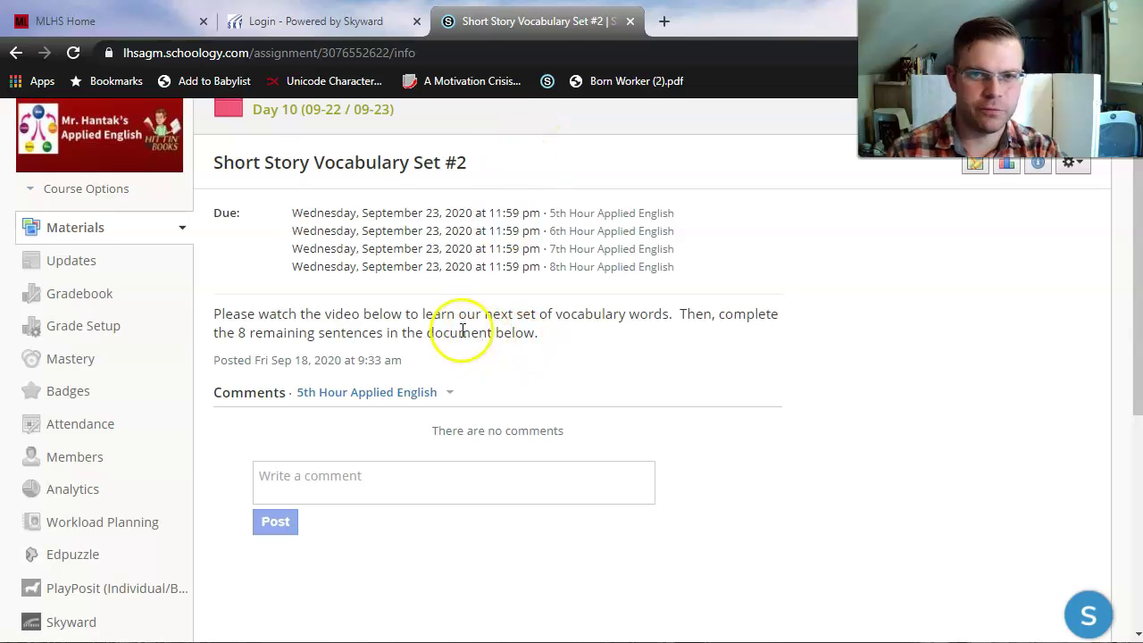
pyautogui.scroll(2, 449, 322)
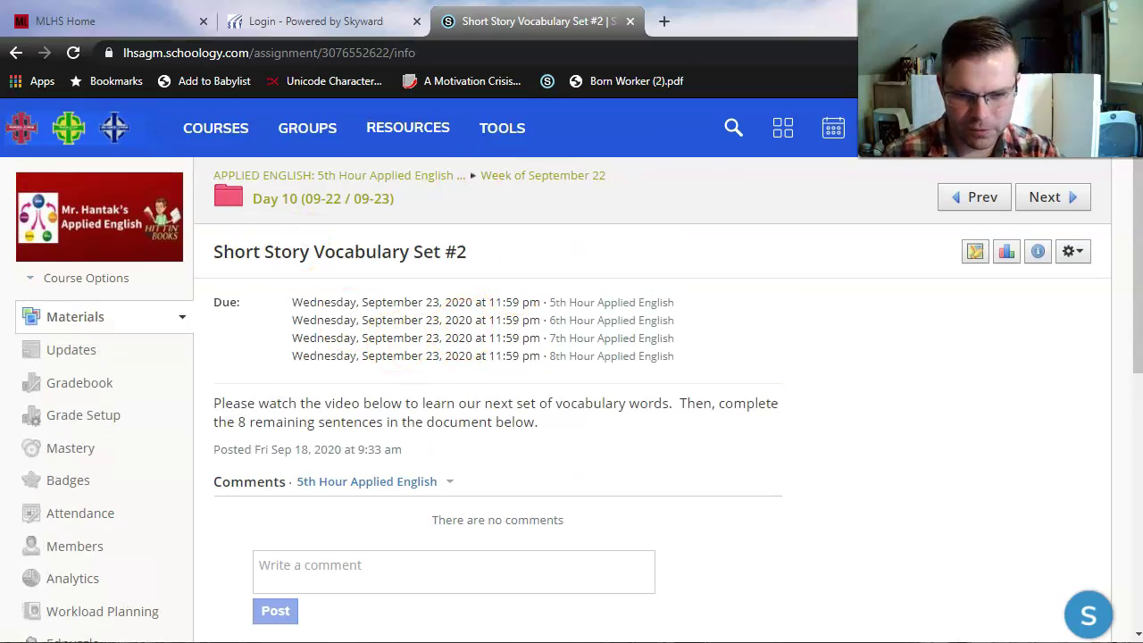
# Switch to the Short Stories Vocabulary Set #2 document in Word and go through each word bank entry from lieutenant to parapet
pyautogui.hotkey('alt', 'Tab')
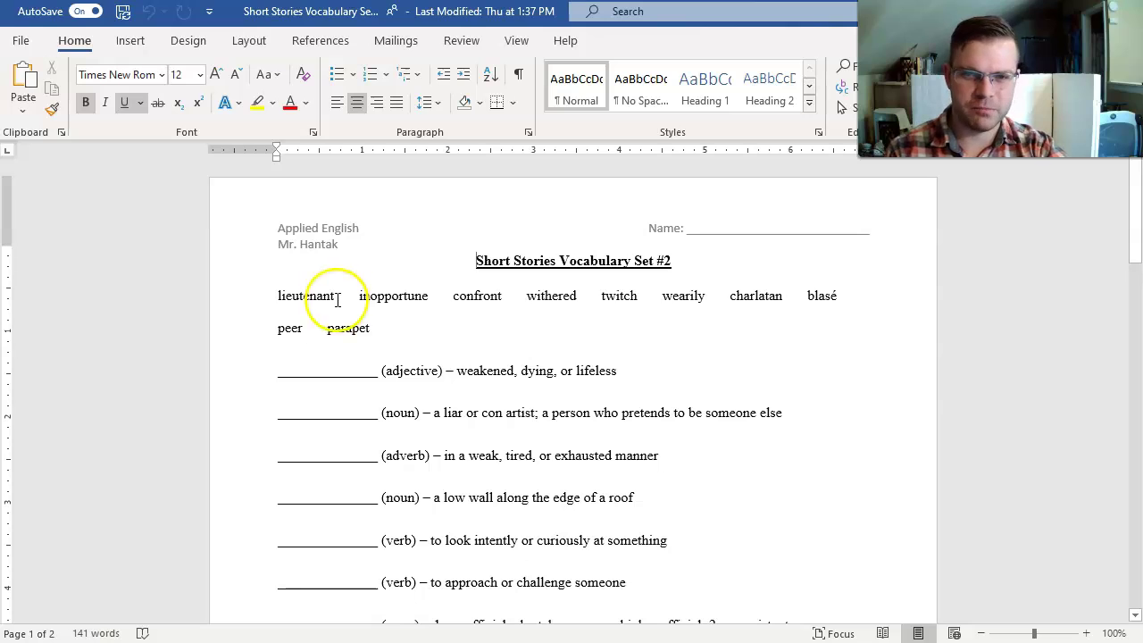
pyautogui.moveTo(339, 295); pyautogui.dragTo(268, 295)
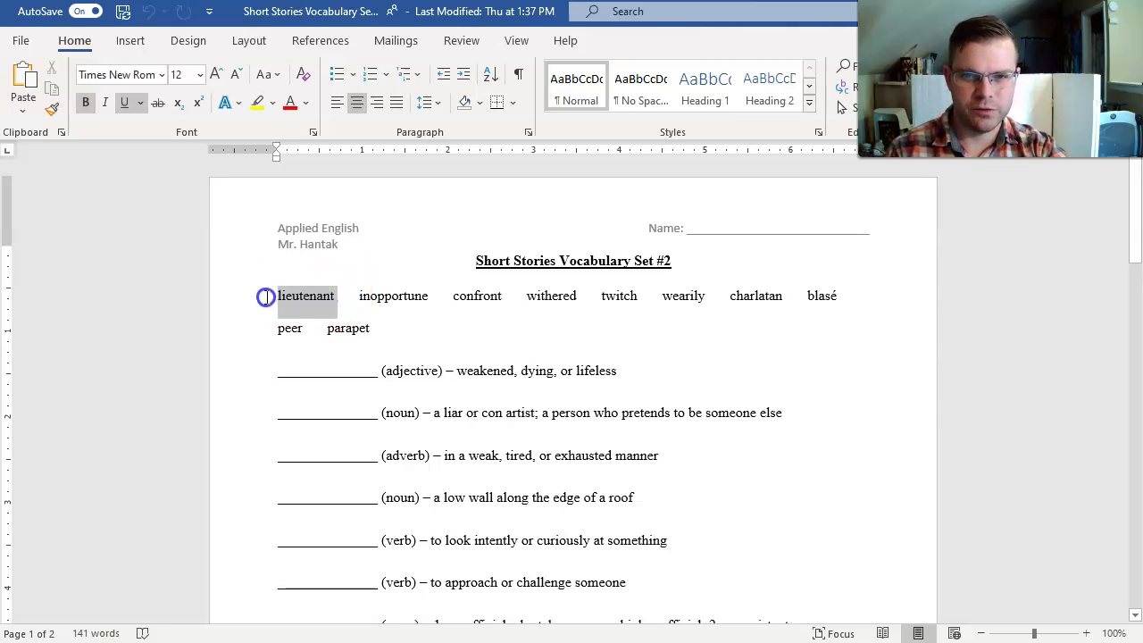
pyautogui.click(359, 294)
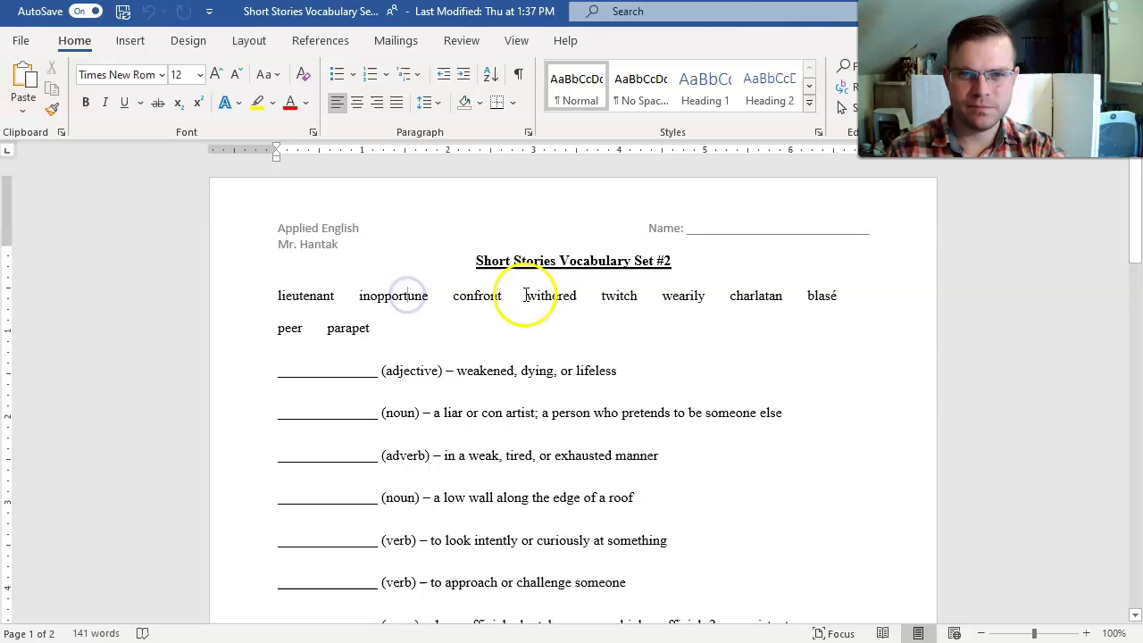
pyautogui.click(479, 298)
pyautogui.click(558, 301)
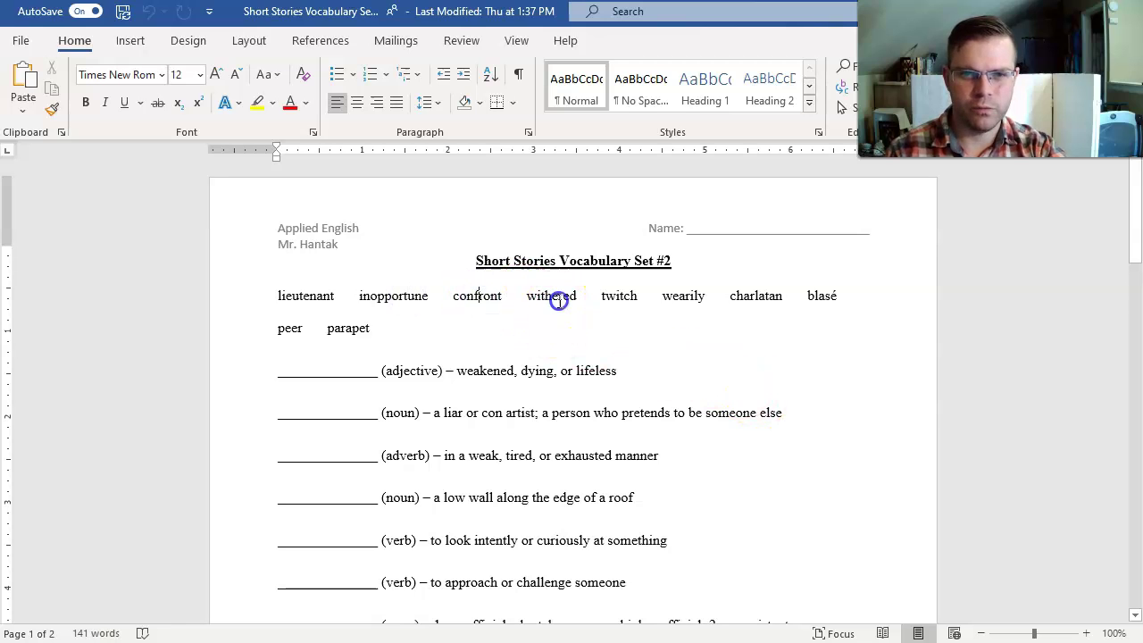
pyautogui.click(620, 301)
pyautogui.click(688, 302)
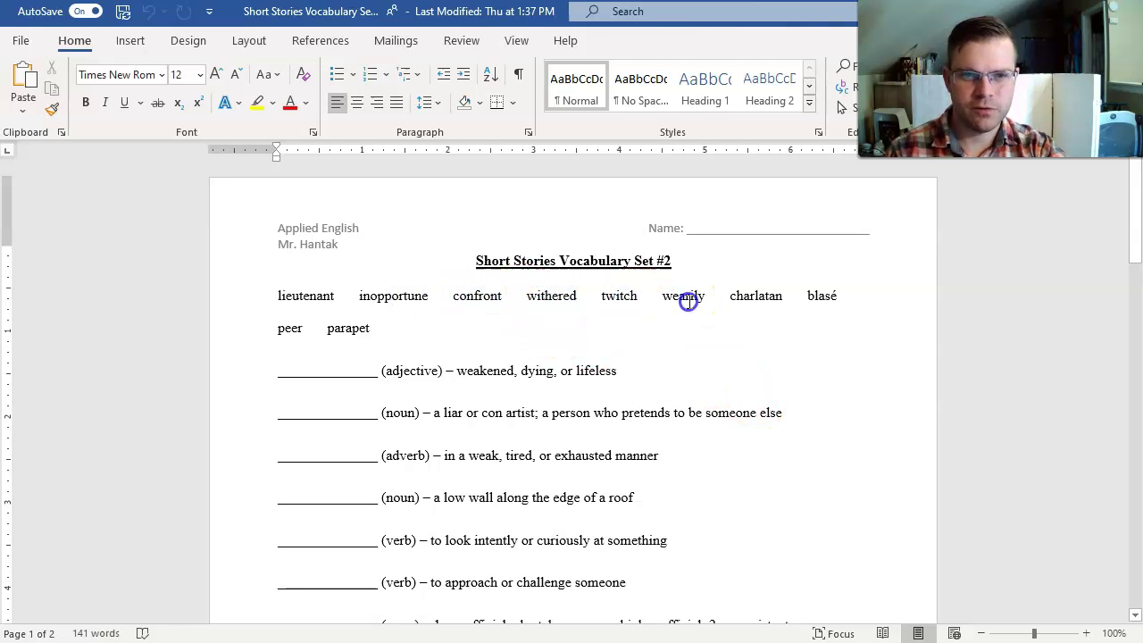
pyautogui.click(757, 297)
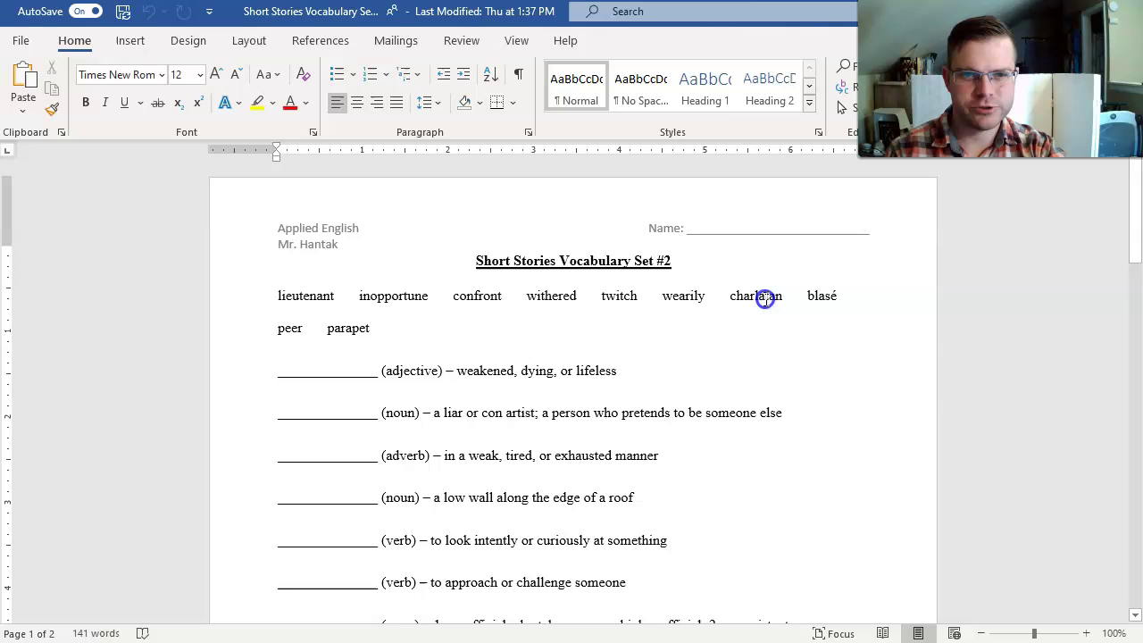
pyautogui.click(832, 295)
pyautogui.click(290, 327)
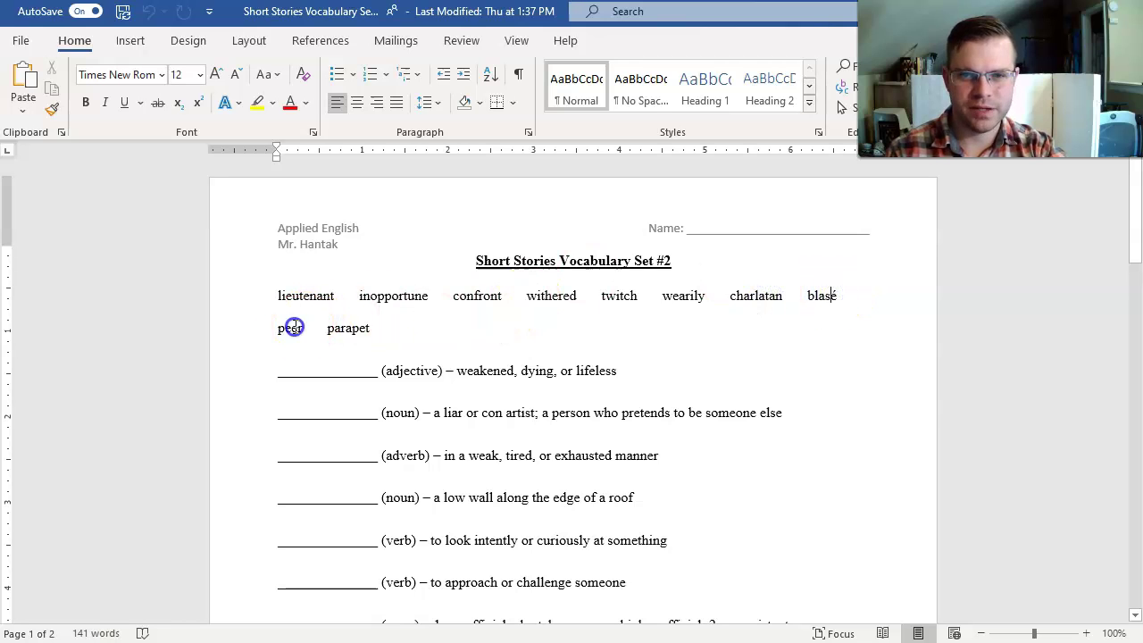
pyautogui.click(363, 328)
# Highlight the word bank's first row from lieutenant to blasé, and its second row with peer and parapet
pyautogui.moveTo(844, 301); pyautogui.dragTo(275, 304)
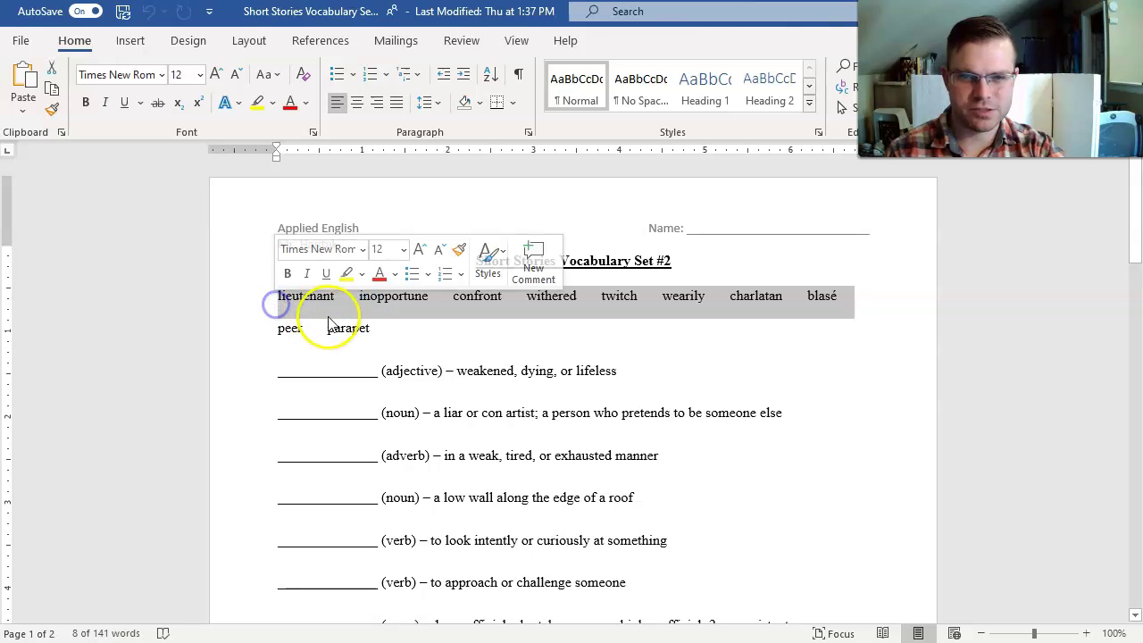
pyautogui.click(604, 305)
pyautogui.moveTo(383, 326); pyautogui.dragTo(256, 337)
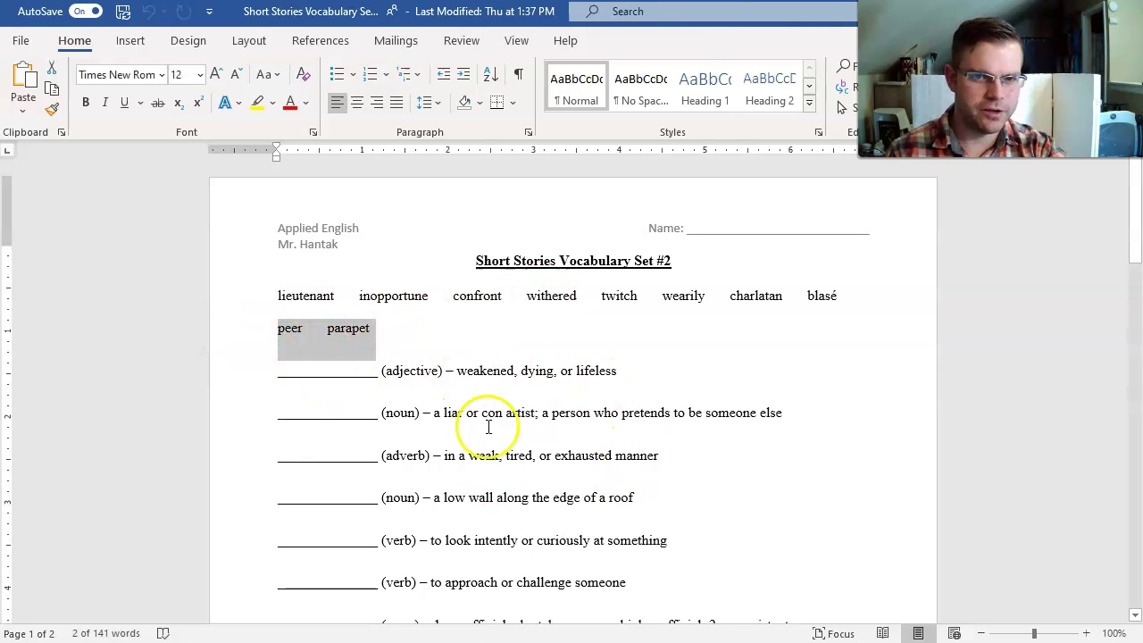
pyautogui.click(522, 390)
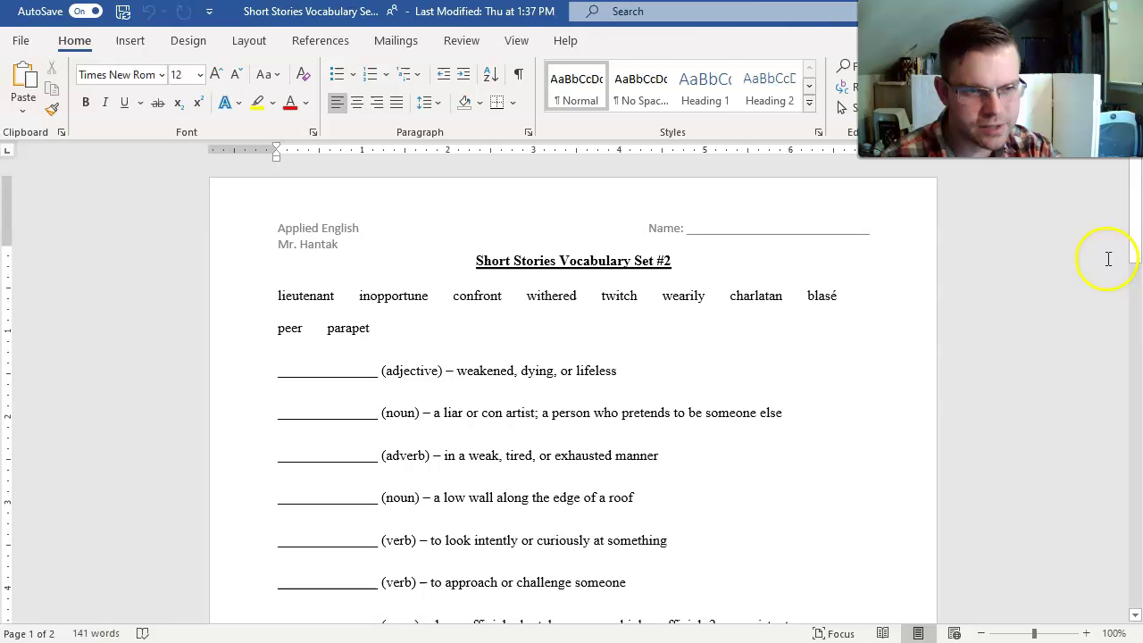
# Point out confront in the word bank and turn off AutoSave for the vocabulary document
pyautogui.moveTo(1132, 239)
pyautogui.mouseDown()
pyautogui.moveTo(1135, 275)
pyautogui.moveTo(1135, 256)
pyautogui.mouseUp()
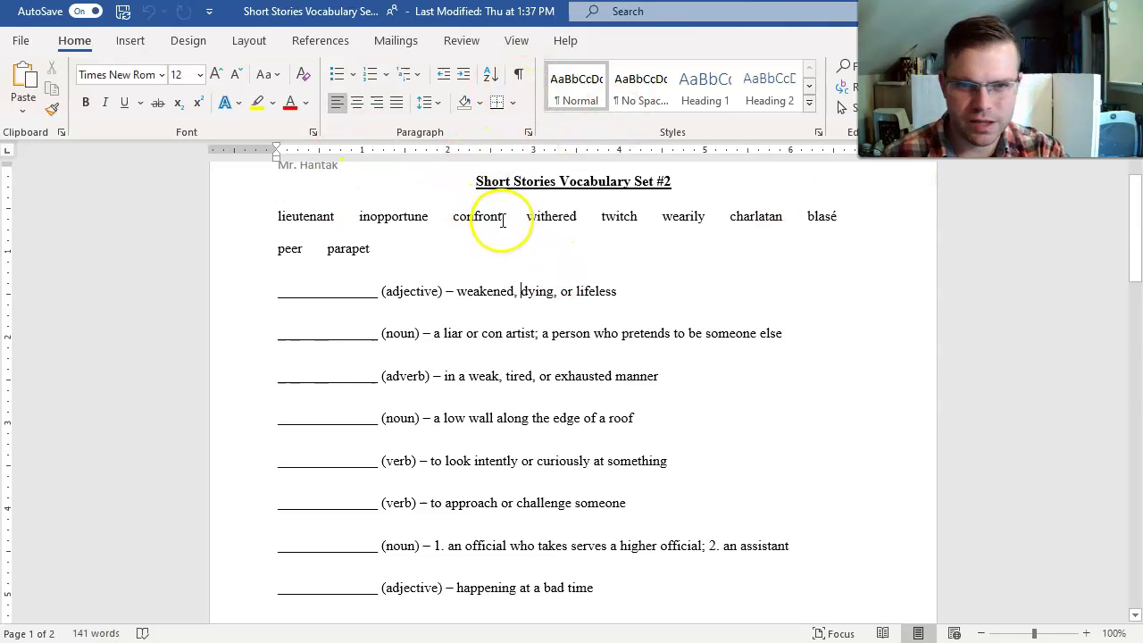
pyautogui.moveTo(501, 219); pyautogui.dragTo(453, 221)
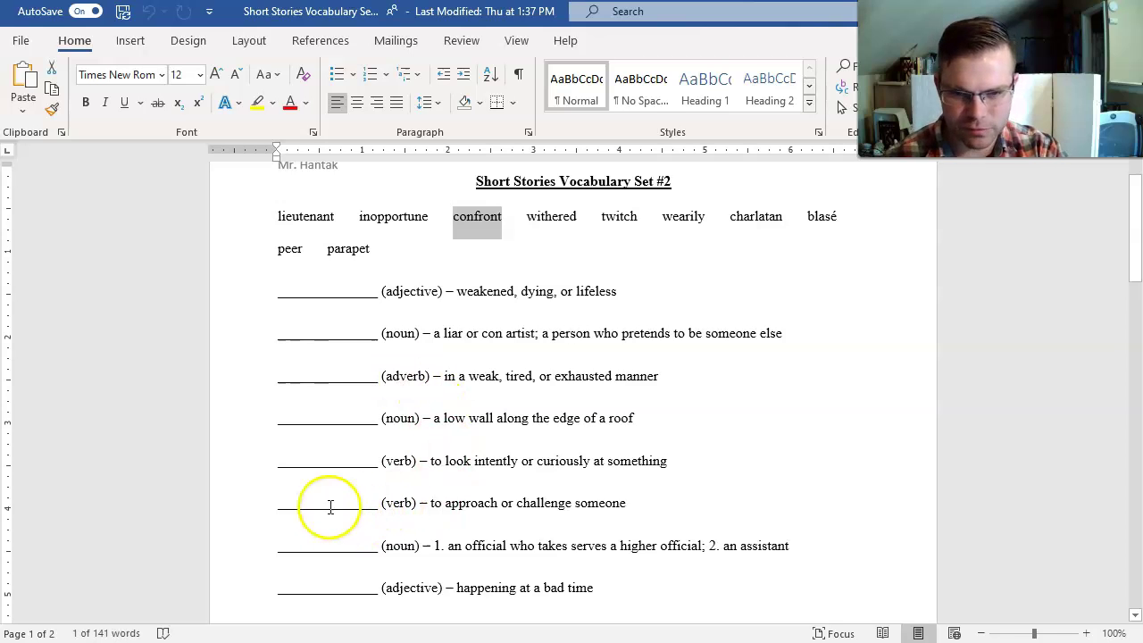
pyautogui.click(86, 11)
pyautogui.click(396, 398)
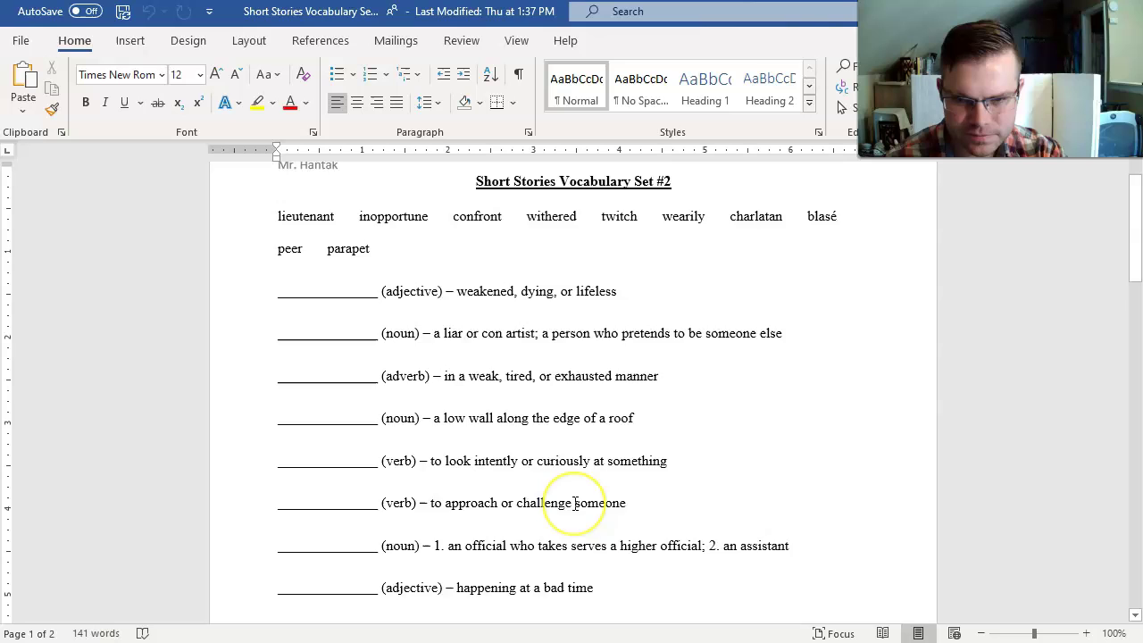
# Replace the blank before the definition "to approach or challenge someone" with confront in lowercase
pyautogui.scroll(-2, 575, 503)
pyautogui.scroll(-1, 576, 503)
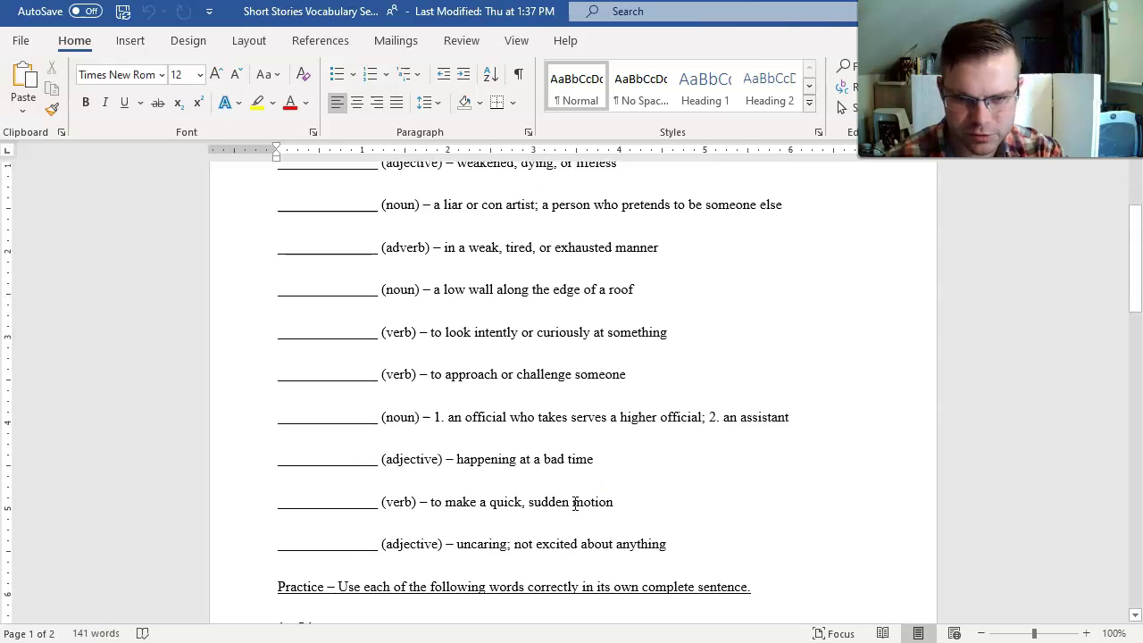
pyautogui.scroll(2, 384, 473)
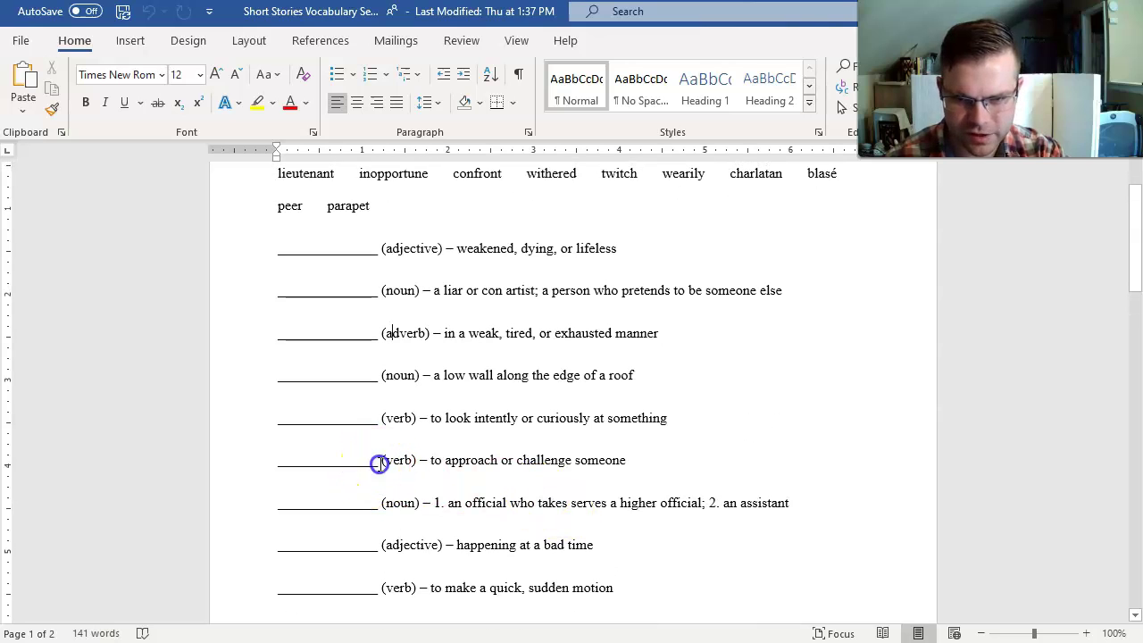
pyautogui.moveTo(377, 462); pyautogui.dragTo(258, 470)
pyautogui.write('confront')
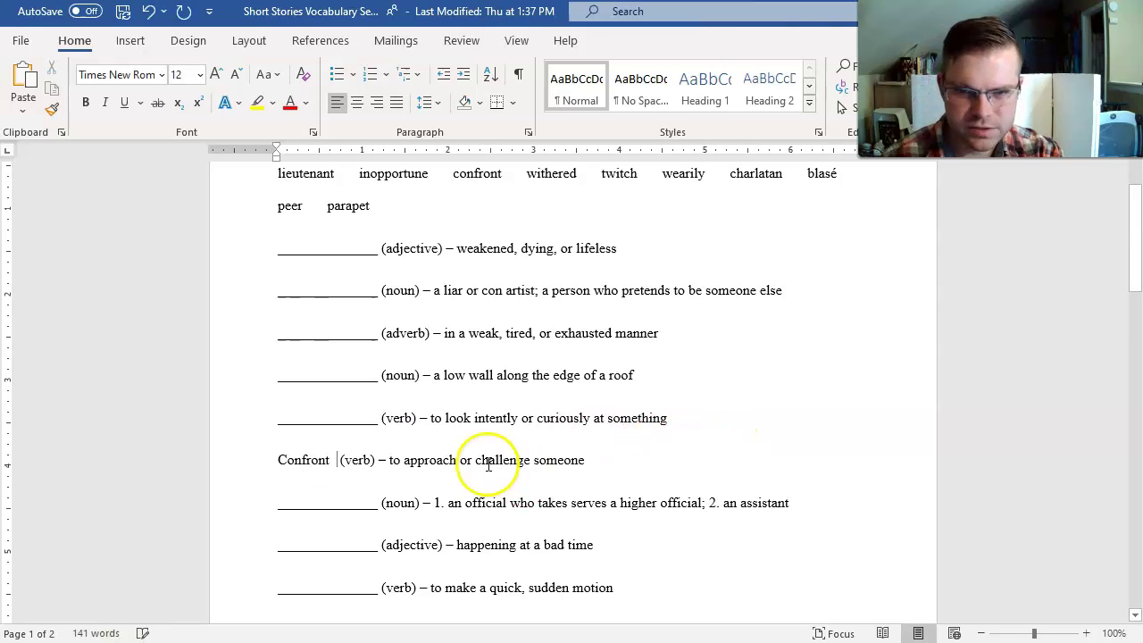
pyautogui.hotkey('ctrl', 'z')
pyautogui.hotkey('ctrl', 'z')
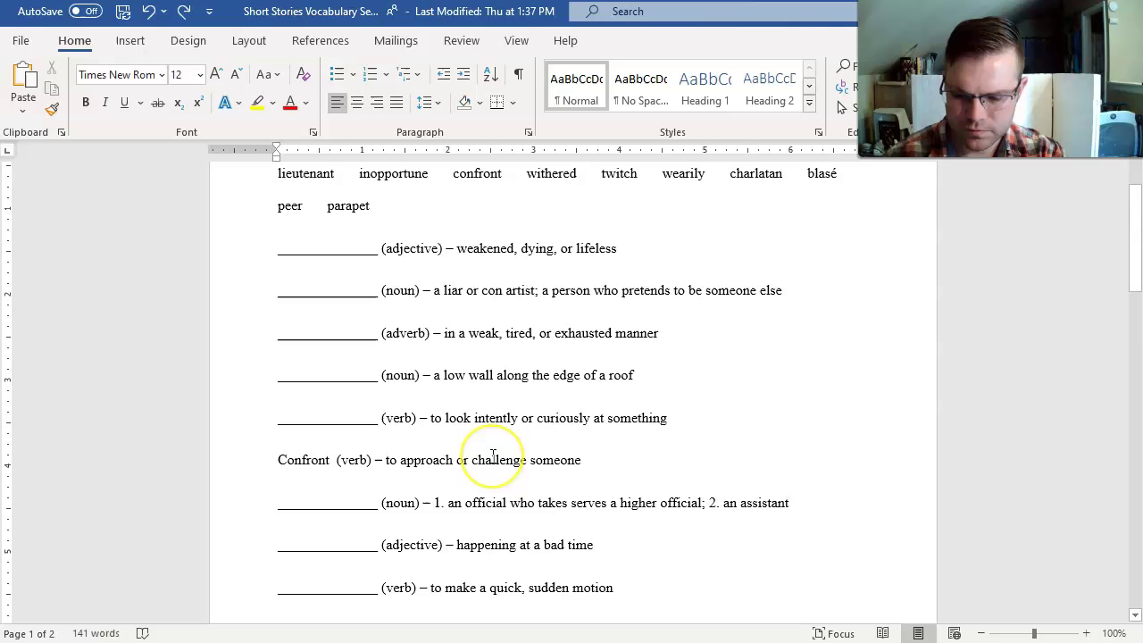
# Strike through confront in the word bank to mark it as used
pyautogui.scroll(2, 428, 464)
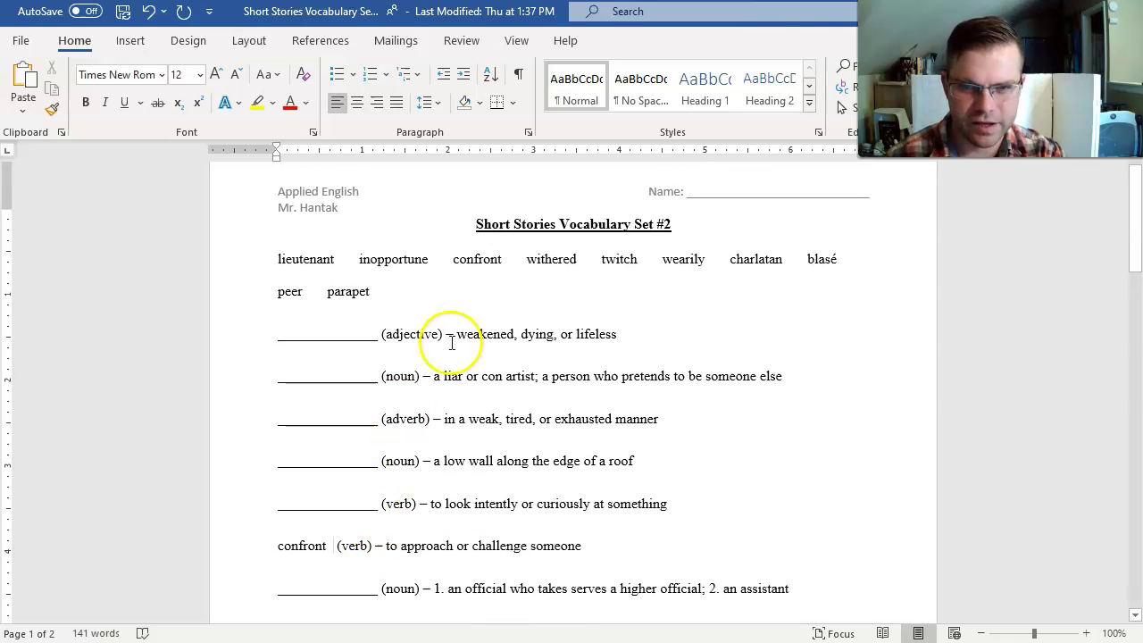
pyautogui.moveTo(505, 257); pyautogui.dragTo(474, 260)
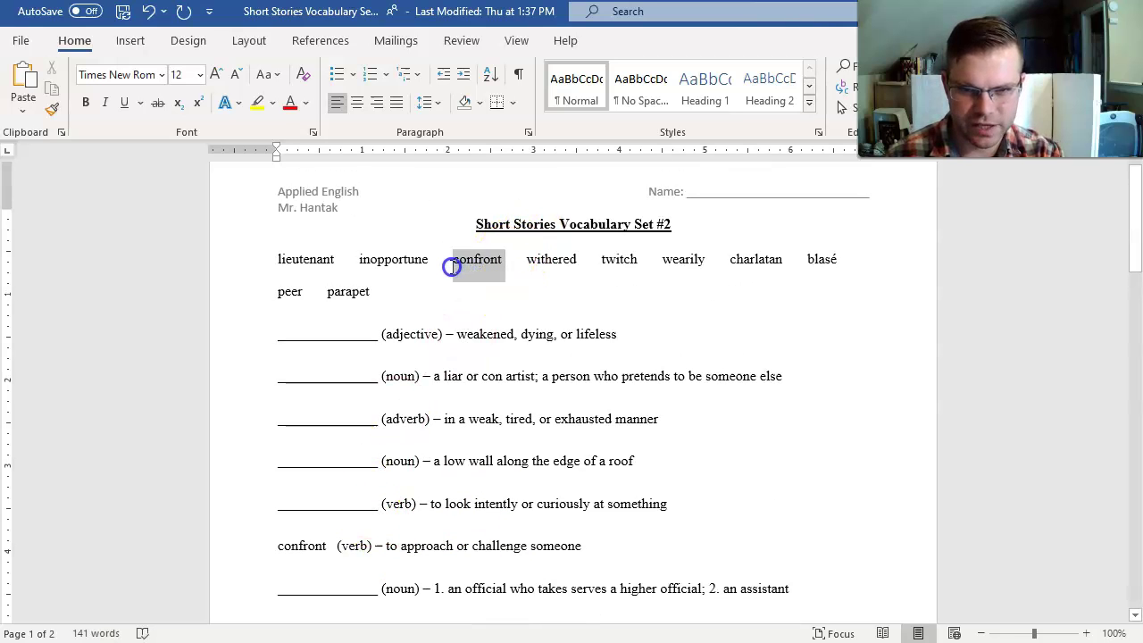
pyautogui.click(157, 105)
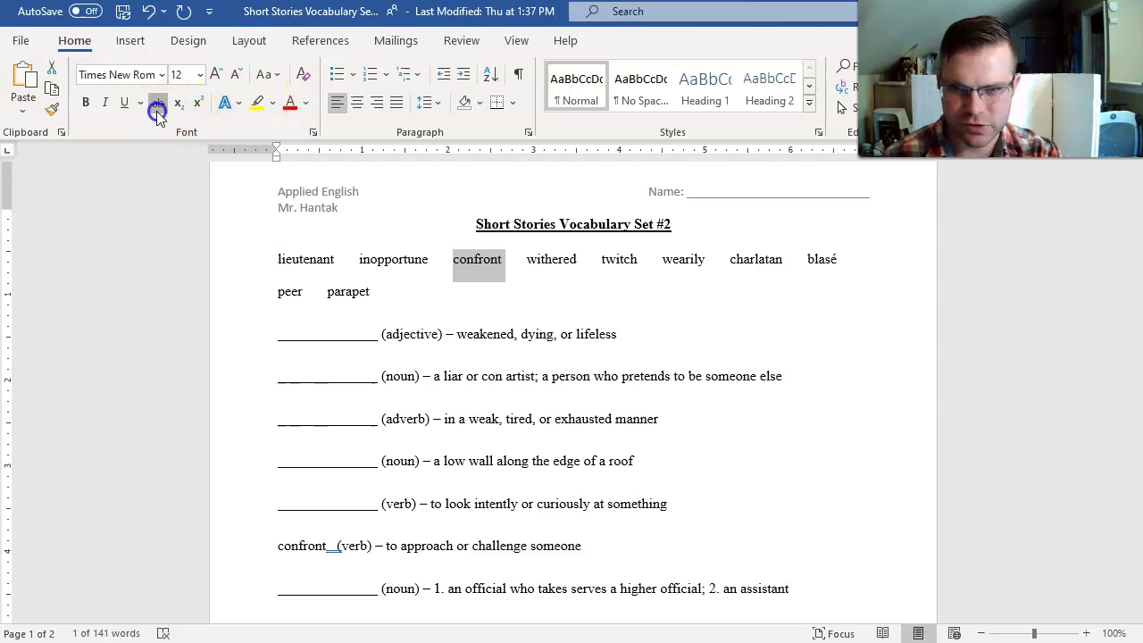
pyautogui.click(531, 426)
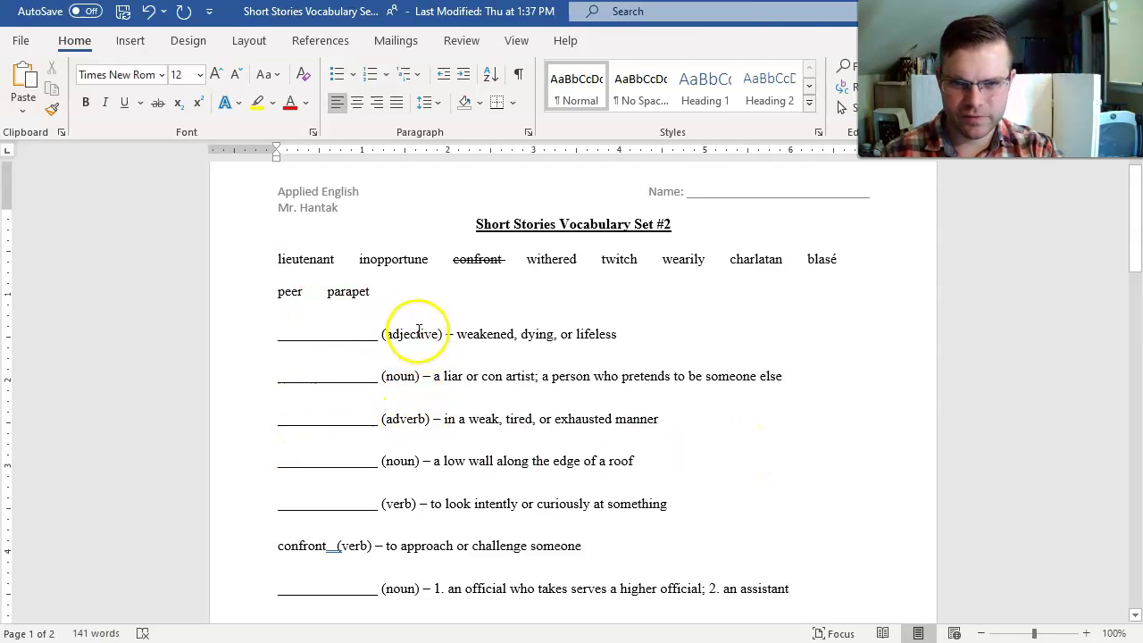
# Point out the adverb label of the definition "in a weak, tired, or exhausted manner" and the word wearily in the word bank
pyautogui.moveTo(426, 413); pyautogui.dragTo(382, 424)
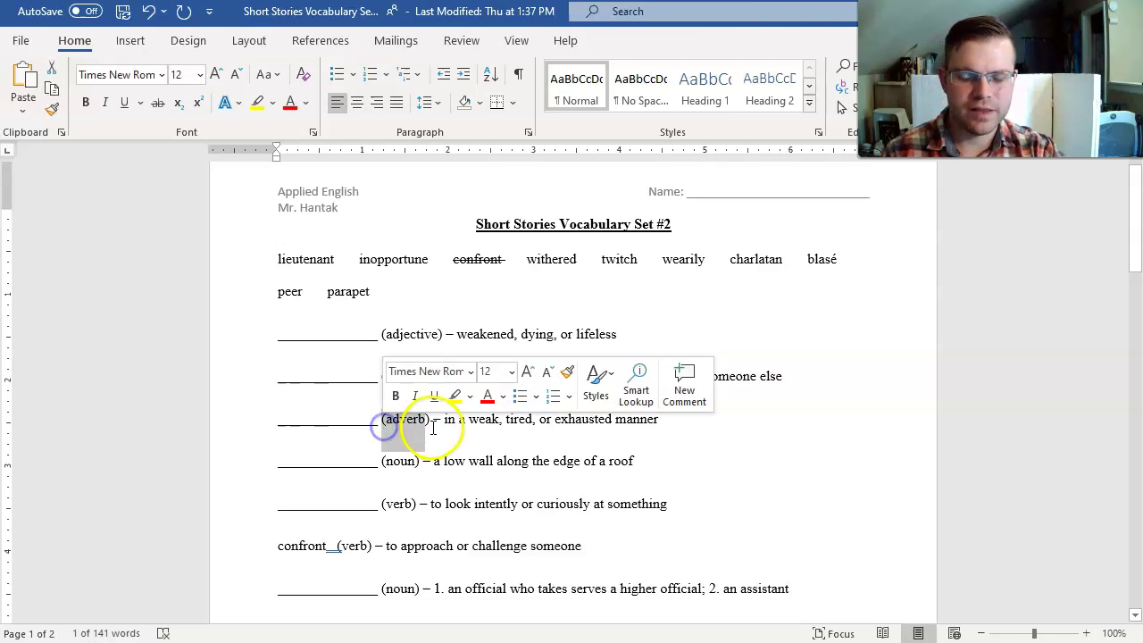
pyautogui.click(424, 429)
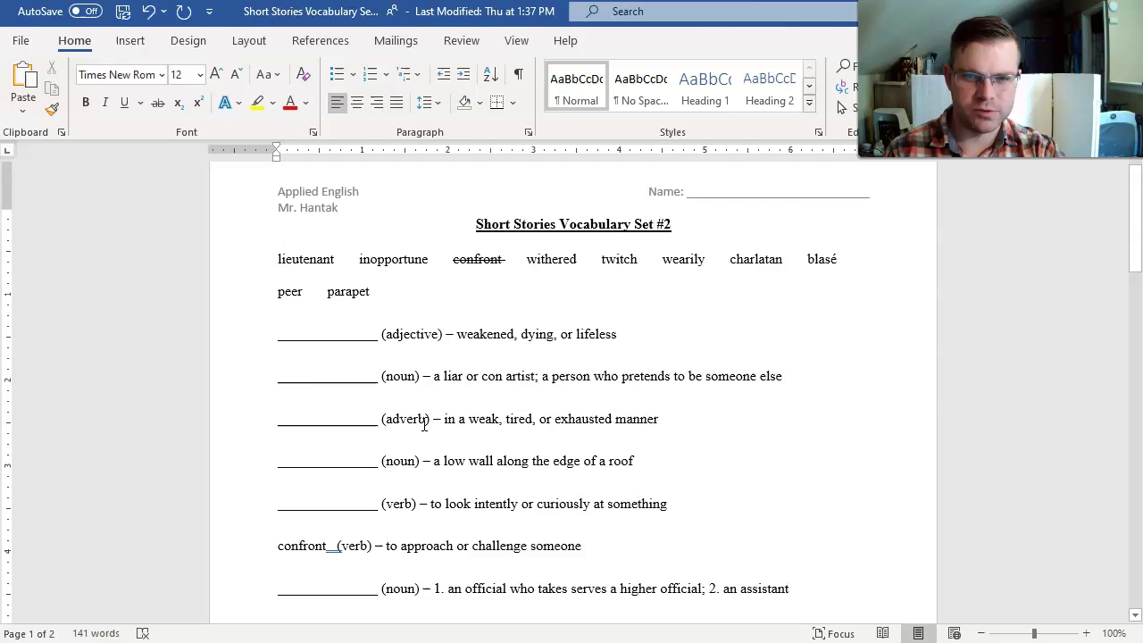
pyautogui.moveTo(706, 260); pyautogui.dragTo(659, 262)
pyautogui.click(689, 256)
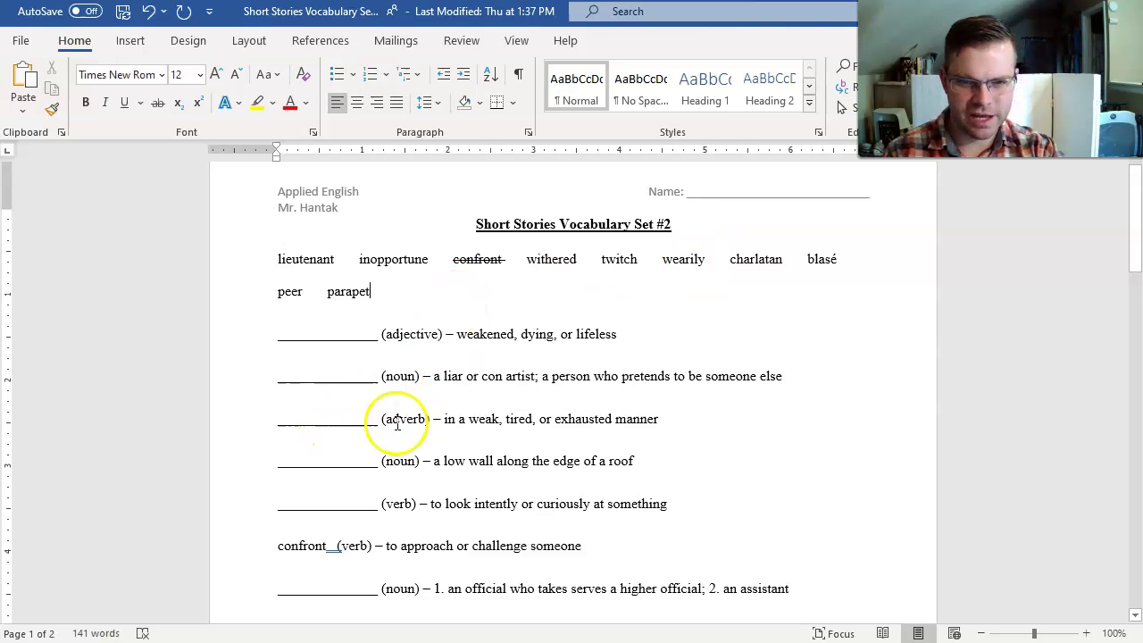
# Replace the blank before the definition "in a weak, tired, or exhausted manner" with wearily
pyautogui.moveTo(378, 419); pyautogui.dragTo(270, 434)
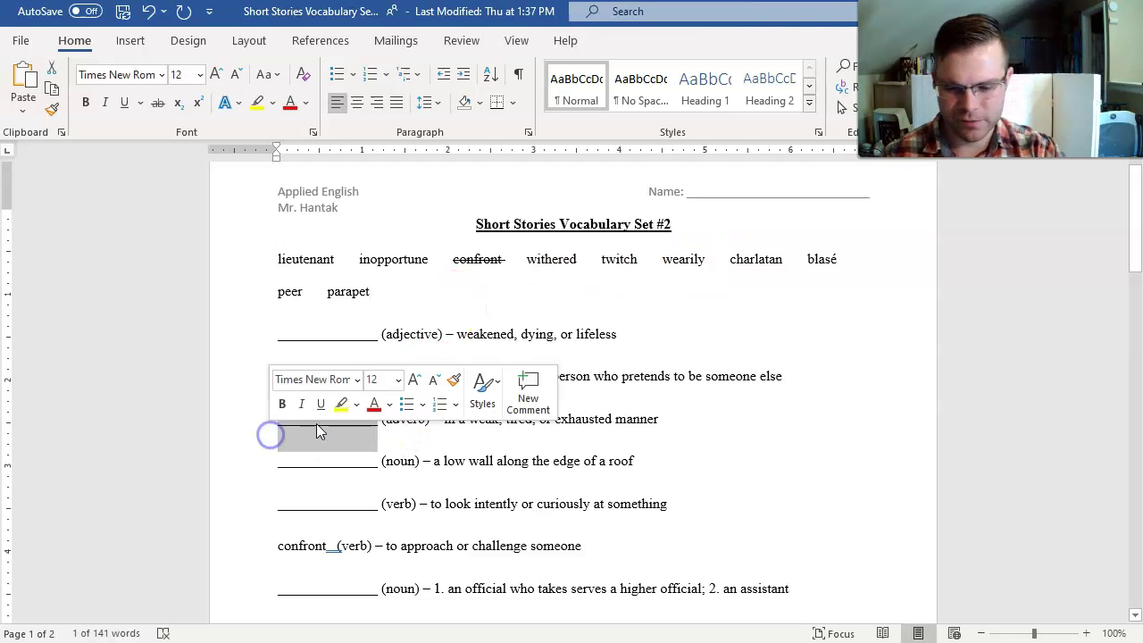
pyautogui.write('wearily')
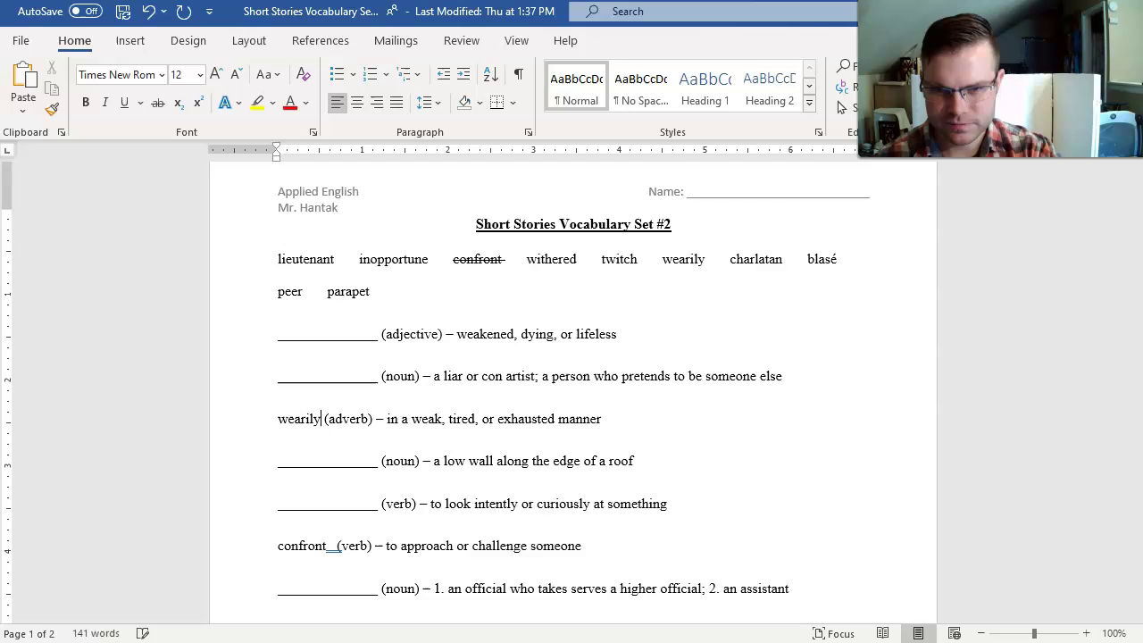
pyautogui.click(319, 421)
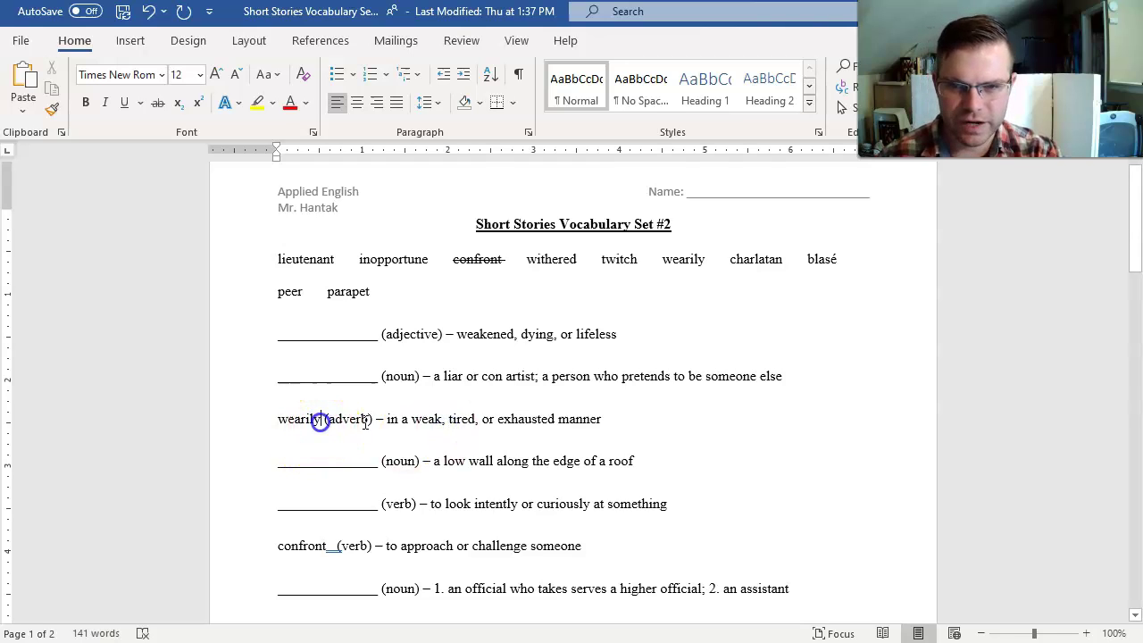
pyautogui.hotkey('ctrl', 'z')
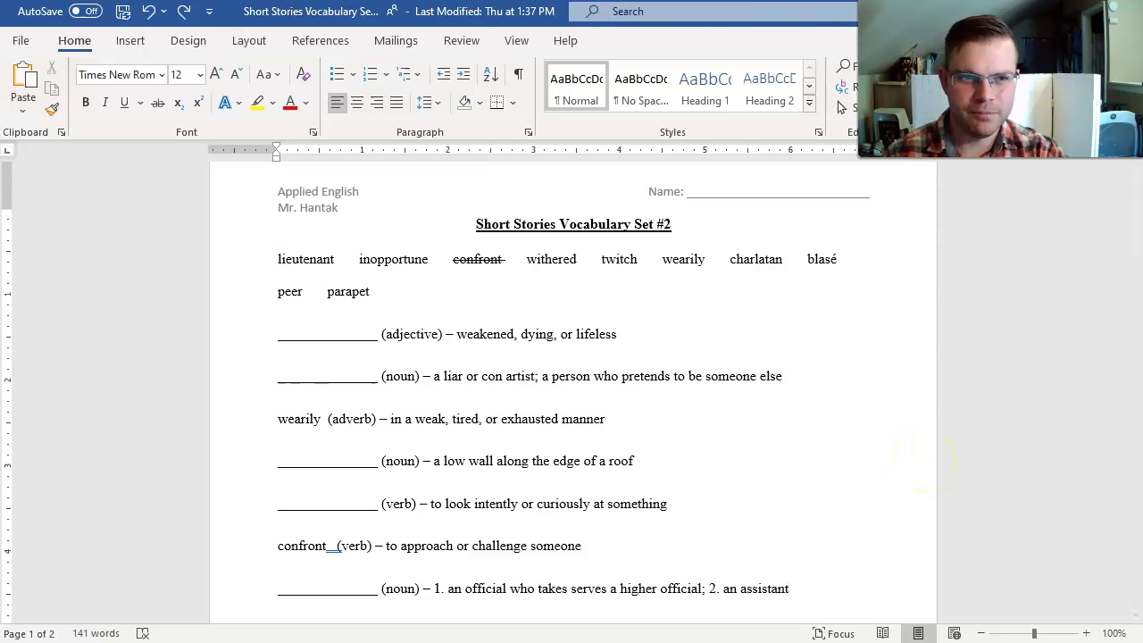
# Strike through wearily in the word bank to mark it as used
pyautogui.moveTo(1135, 209); pyautogui.dragTo(1135, 236)
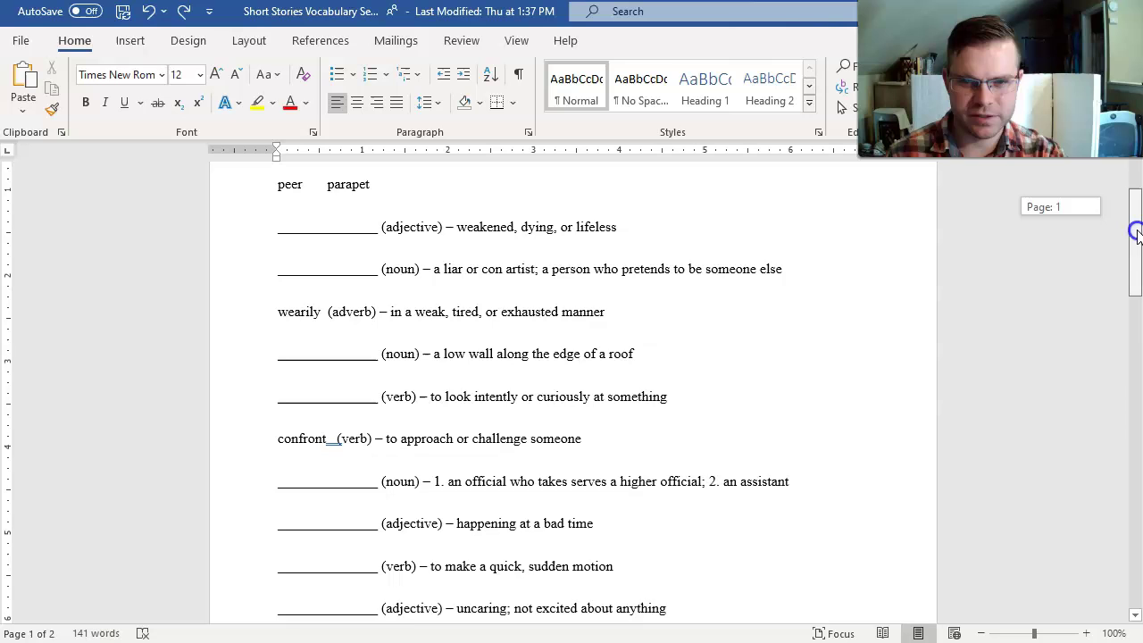
pyautogui.moveTo(1137, 234); pyautogui.dragTo(1135, 224)
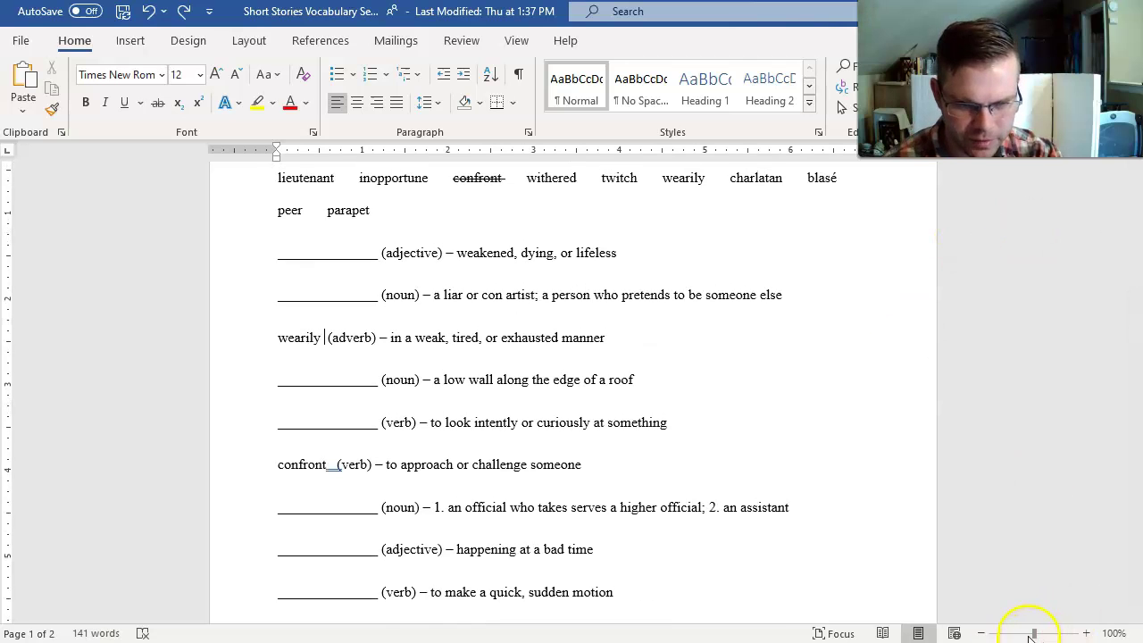
pyautogui.moveTo(1033, 636); pyautogui.dragTo(1029, 636)
pyautogui.scroll(-2, 641, 582)
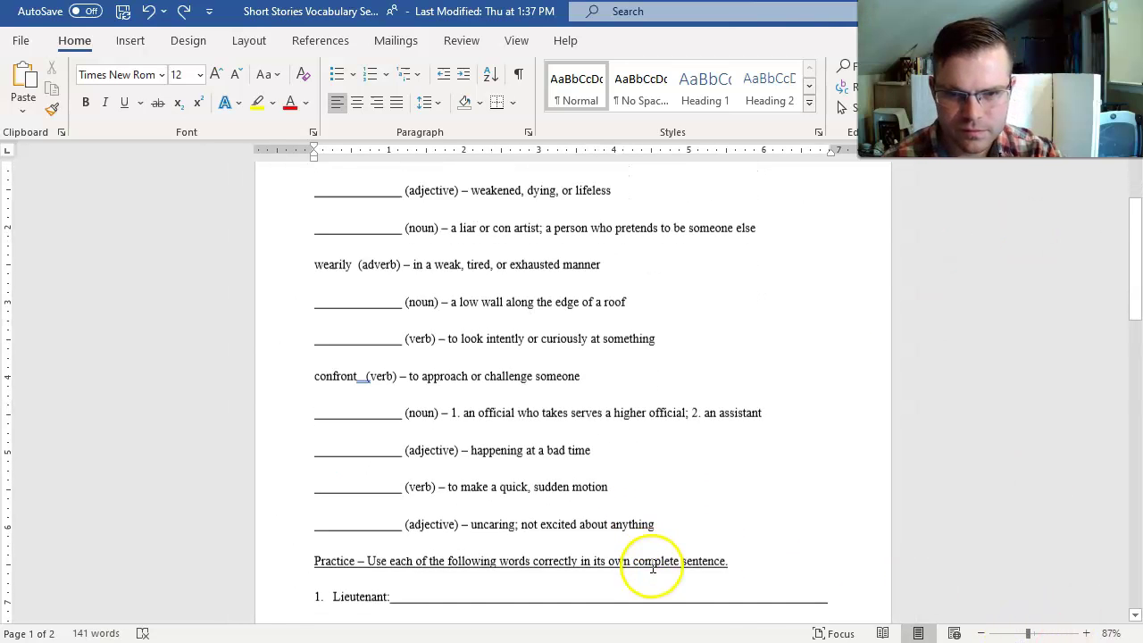
pyautogui.scroll(2, 651, 560)
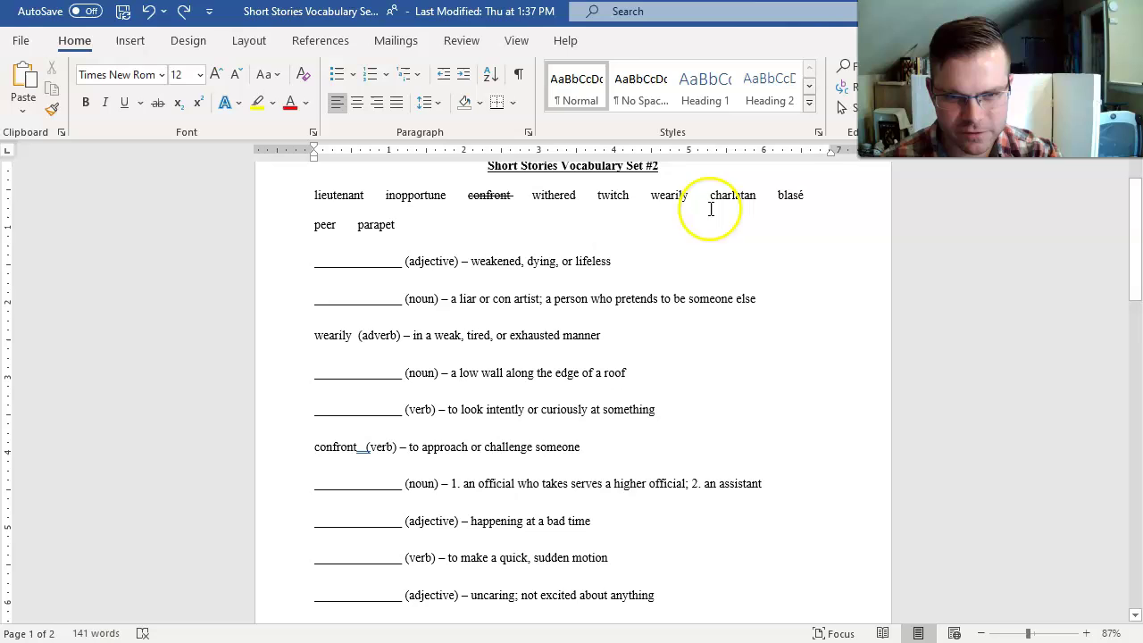
pyautogui.moveTo(691, 194); pyautogui.dragTo(639, 199)
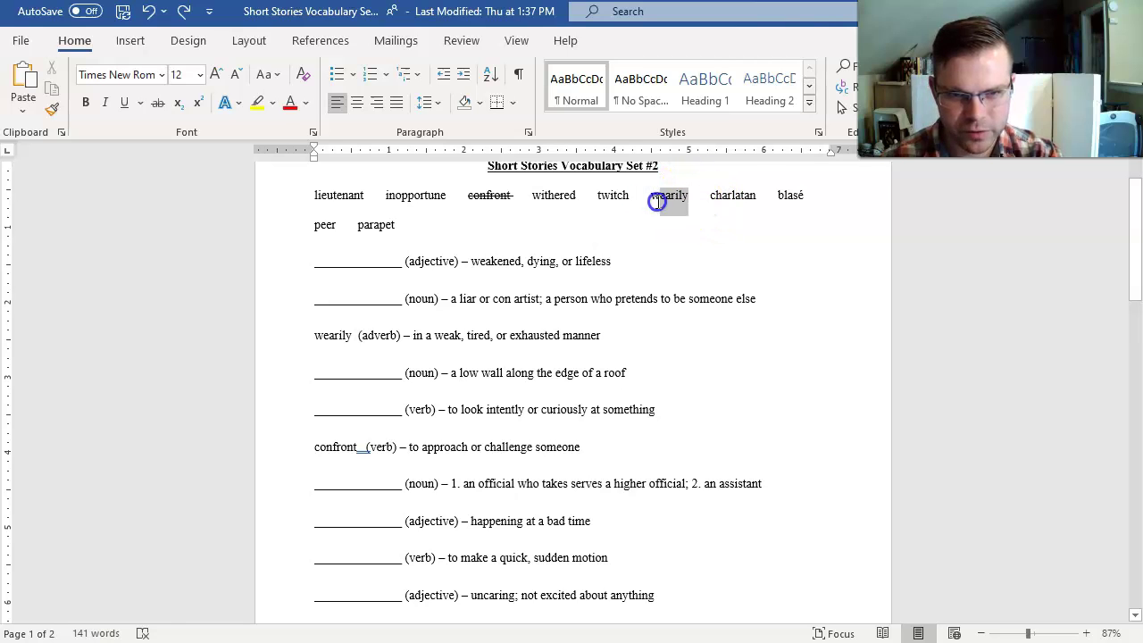
pyautogui.click(659, 217)
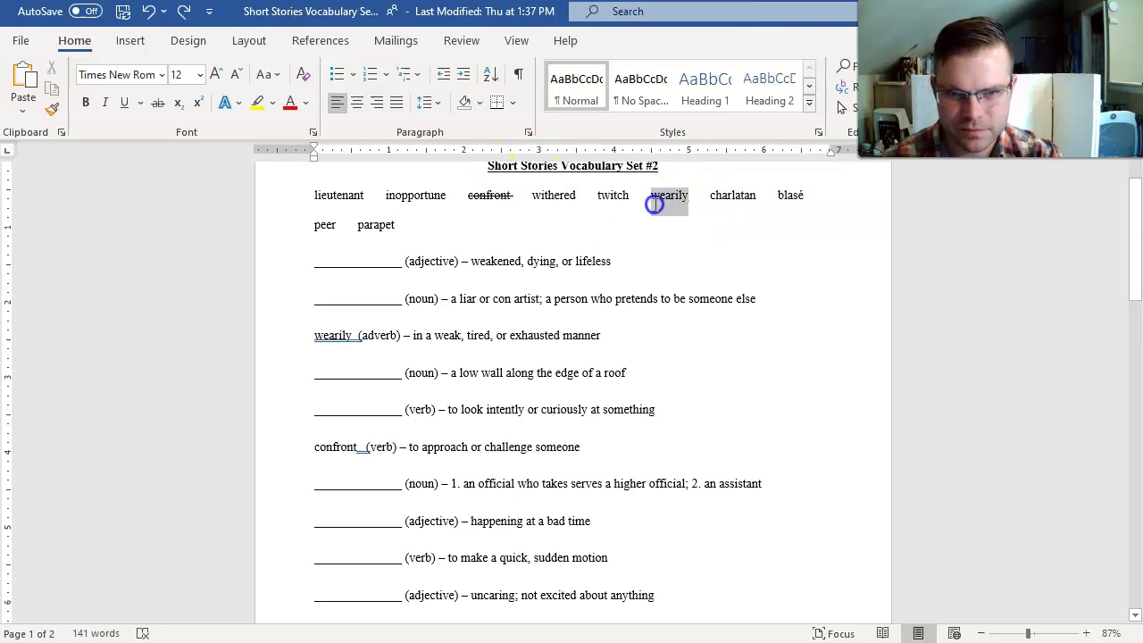
pyautogui.click(157, 104)
pyautogui.click(619, 435)
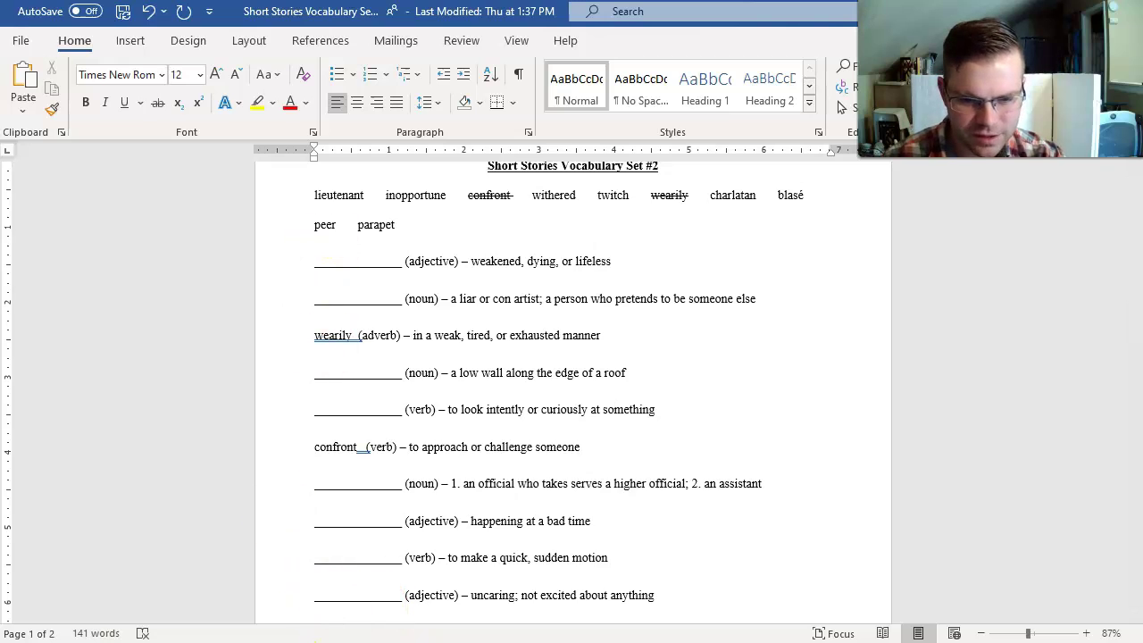
# Switch to Chrome and search Google for "lieutenant definition" in a new tab
pyautogui.hotkey('alt', 'Tab')
pyautogui.click(663, 22)
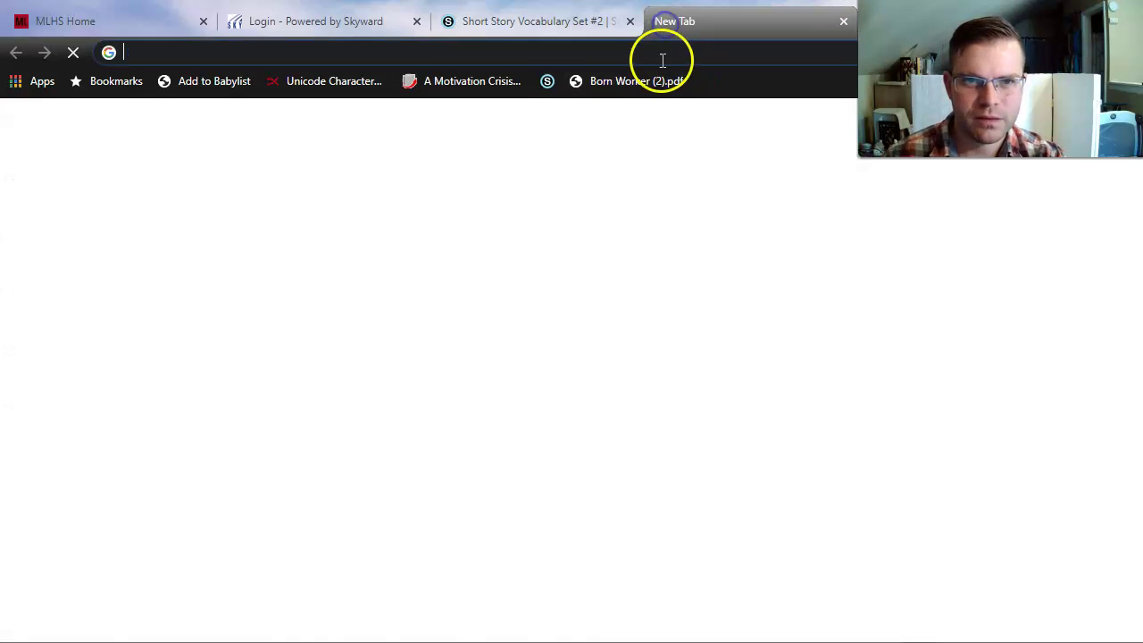
pyautogui.hotkey('alt', 'Tab')
pyautogui.hotkey('alt', 'Tab')
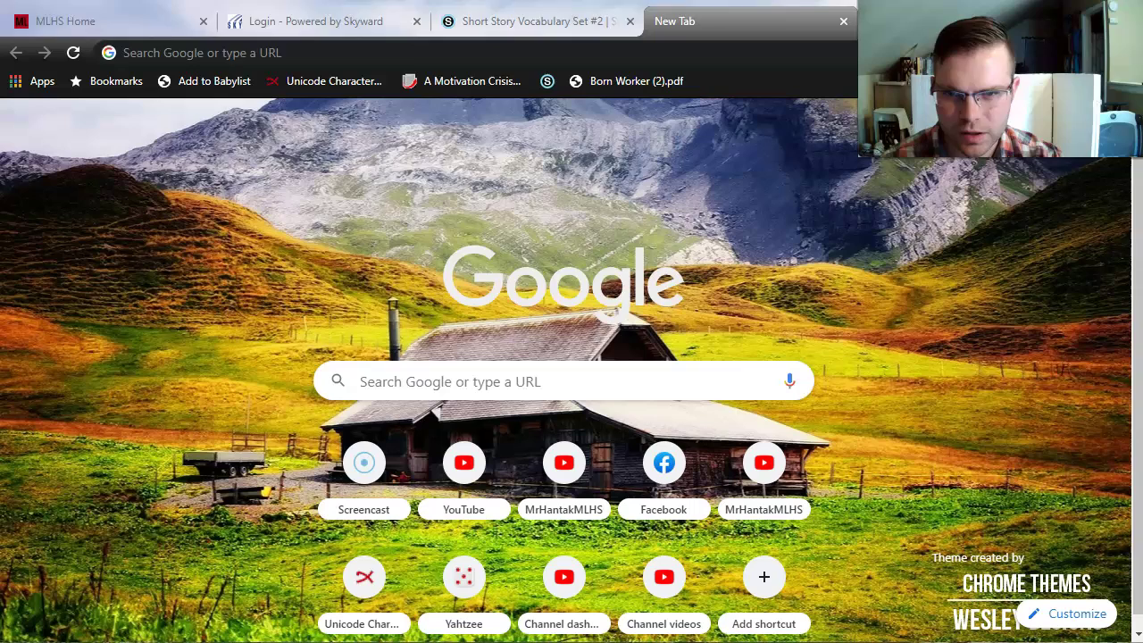
pyautogui.click(353, 50)
pyautogui.write('lieu')
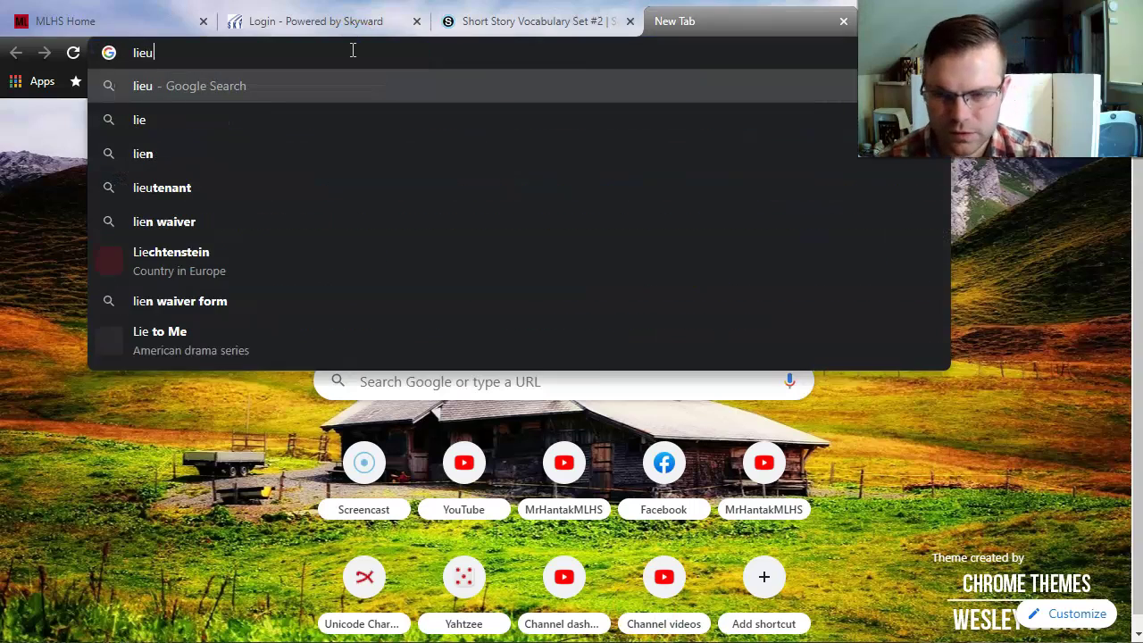
pyautogui.write('tenant defi')
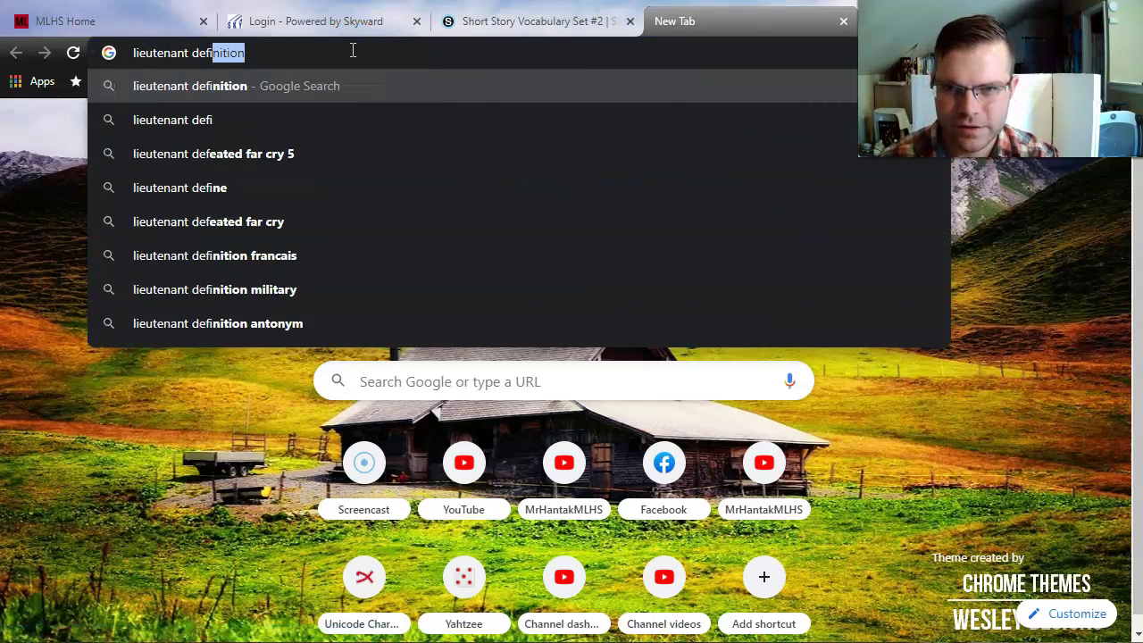
pyautogui.write('ntition')
pyautogui.press('Return')
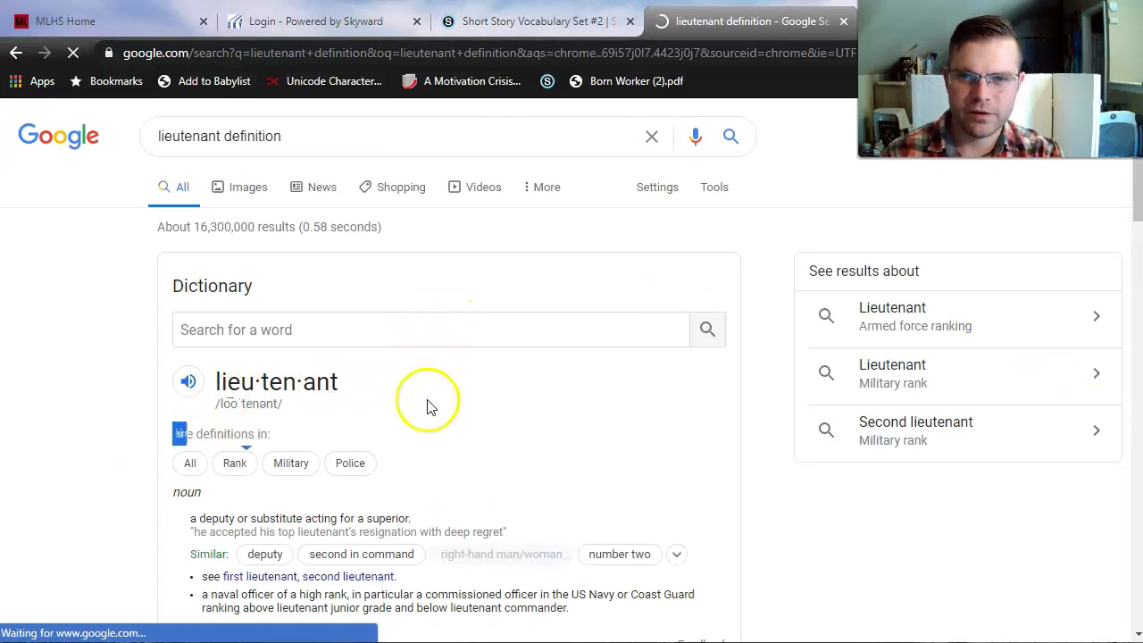
# Open the Merriam-Webster entry for lieutenant and highlight its first definition, "an official empowered to act for a higher official"
pyautogui.click(406, 397)
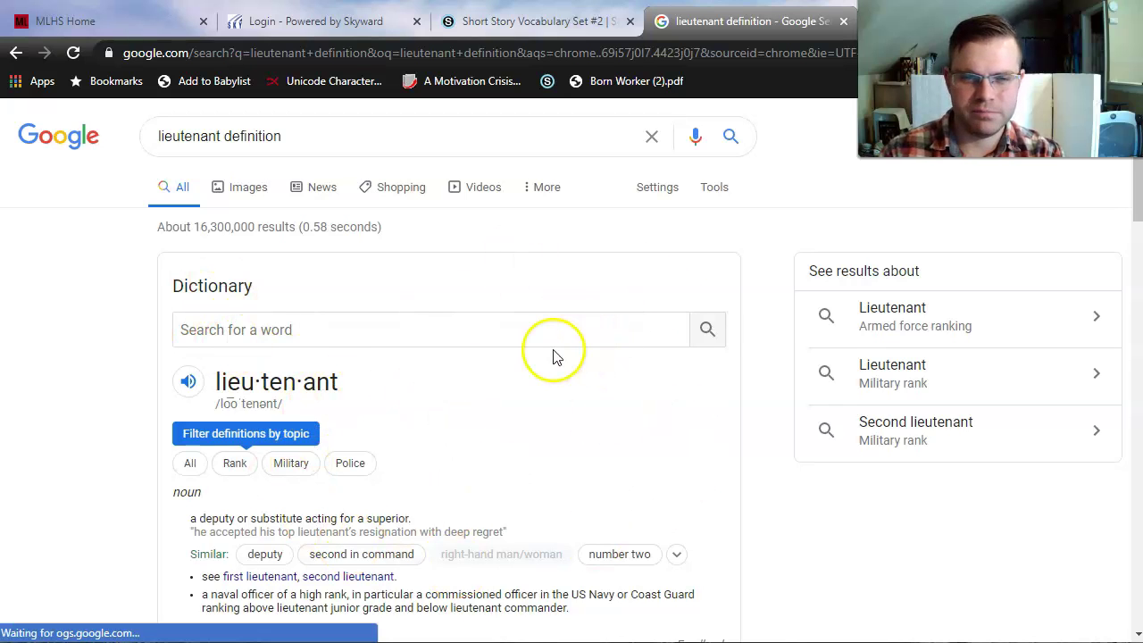
pyautogui.scroll(-6, 371, 435)
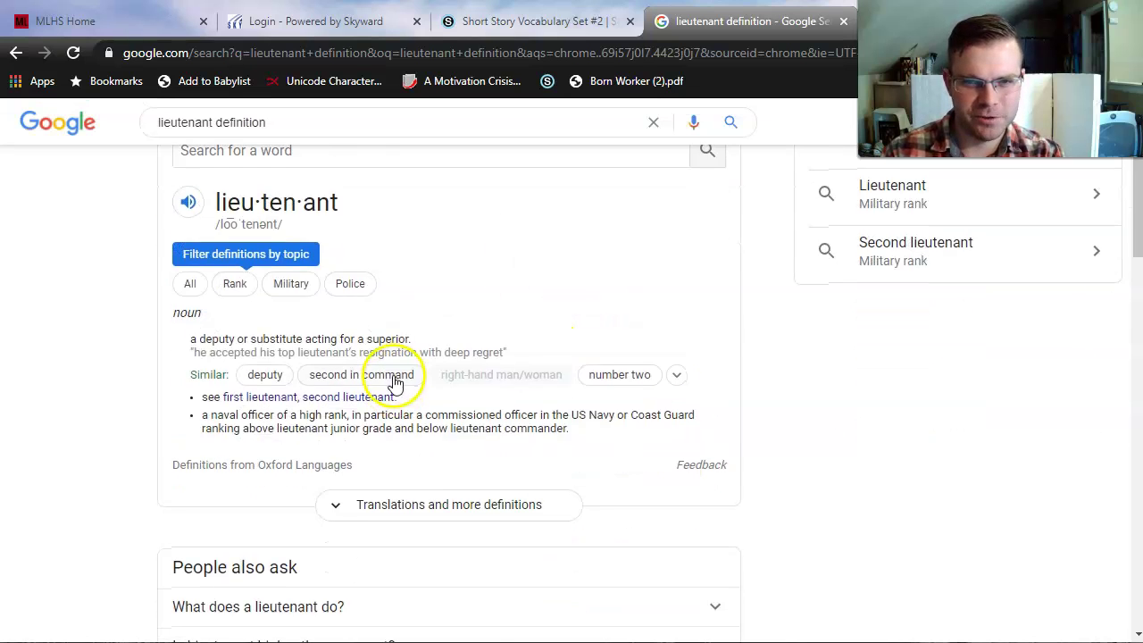
pyautogui.scroll(-1, 336, 336)
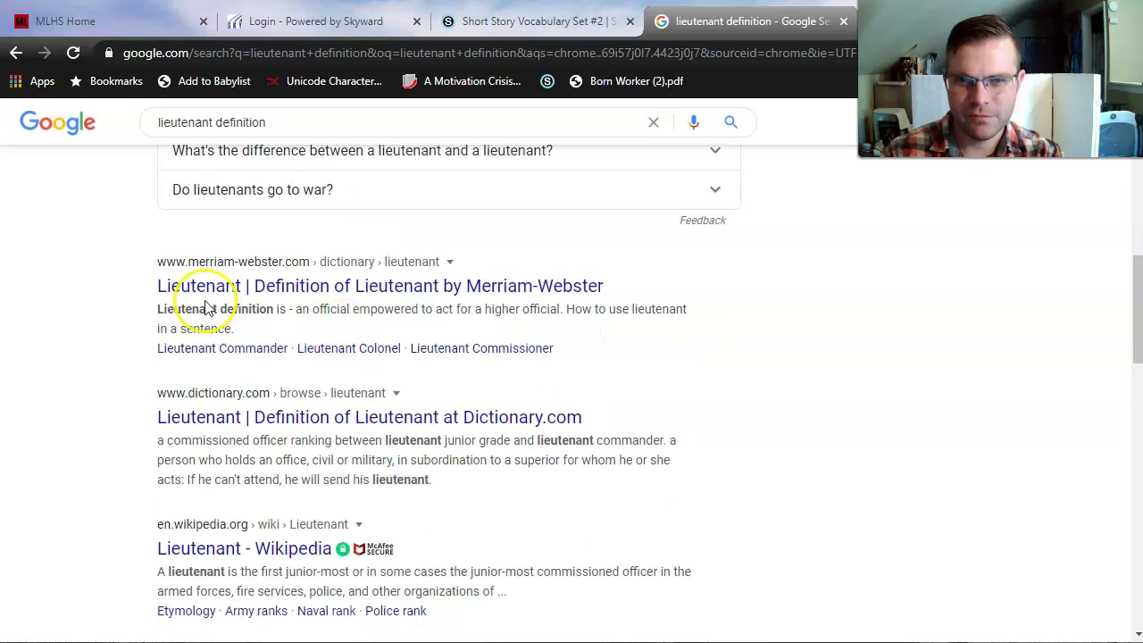
pyautogui.click(297, 284)
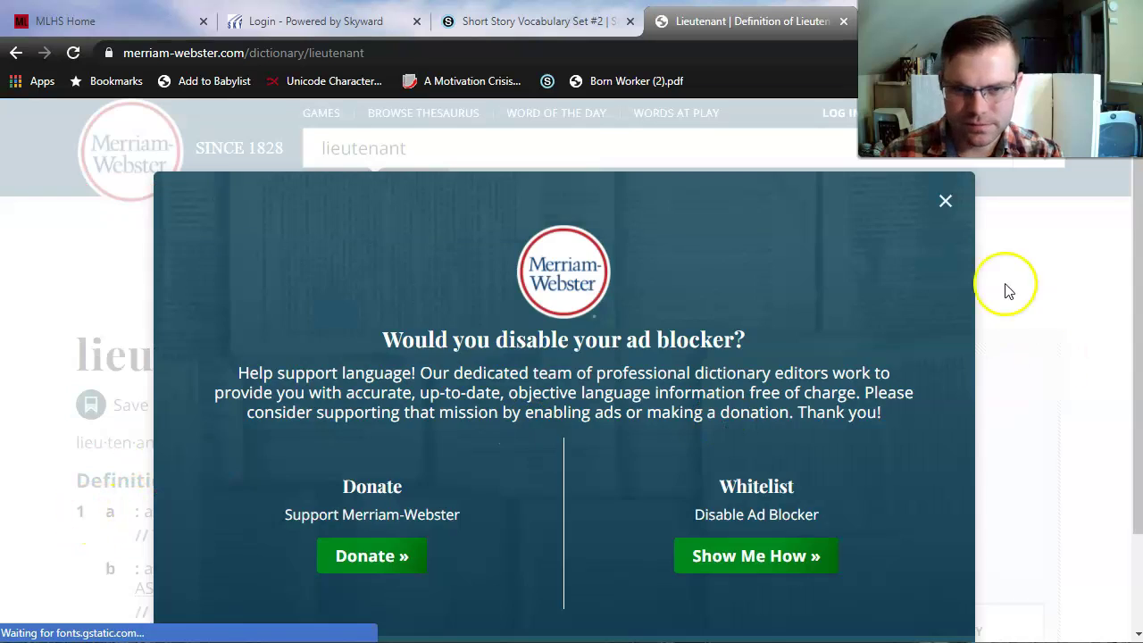
pyautogui.click(946, 201)
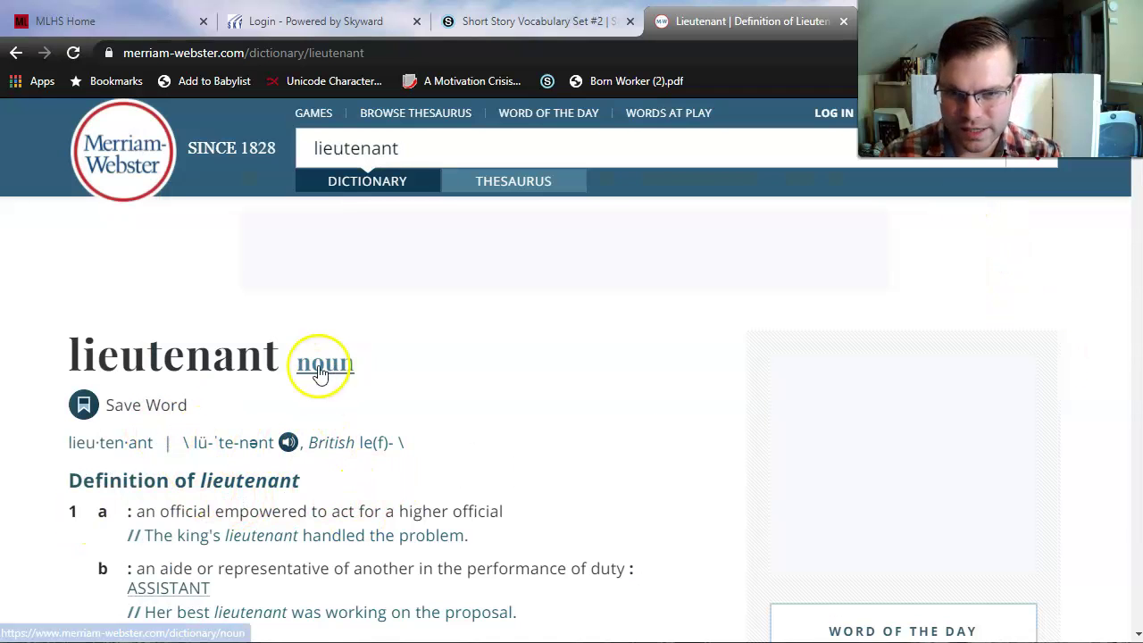
pyautogui.moveTo(146, 512); pyautogui.dragTo(568, 505)
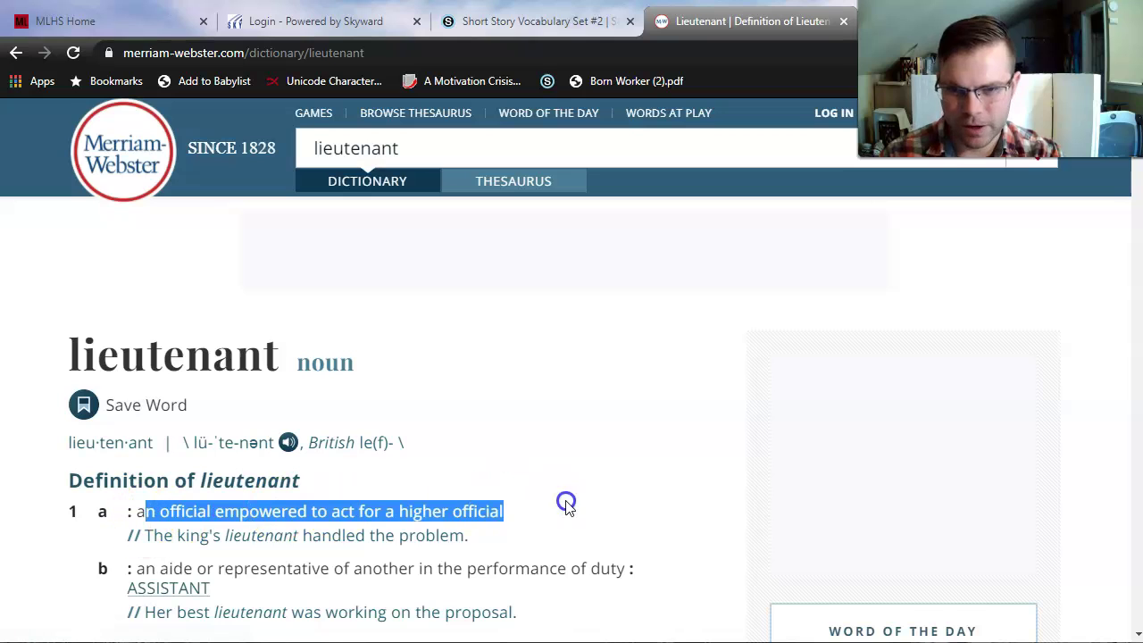
pyautogui.click(600, 504)
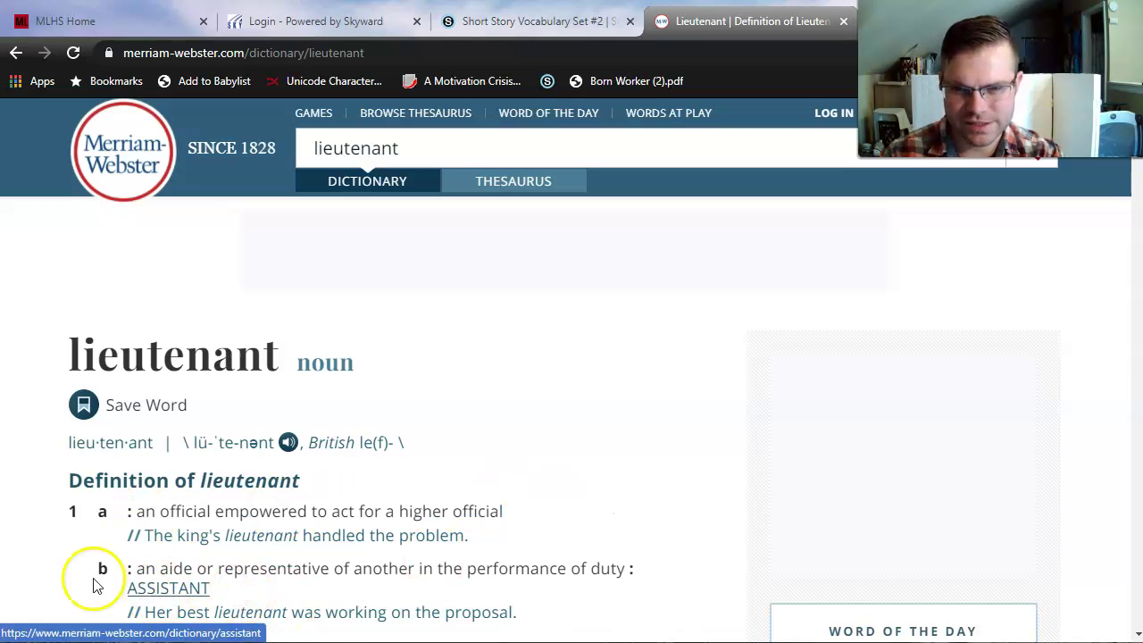
# Return to the Word worksheet and compare the noun definitions to find the one that fits lieutenant
pyautogui.hotkey('alt', 'Tab')
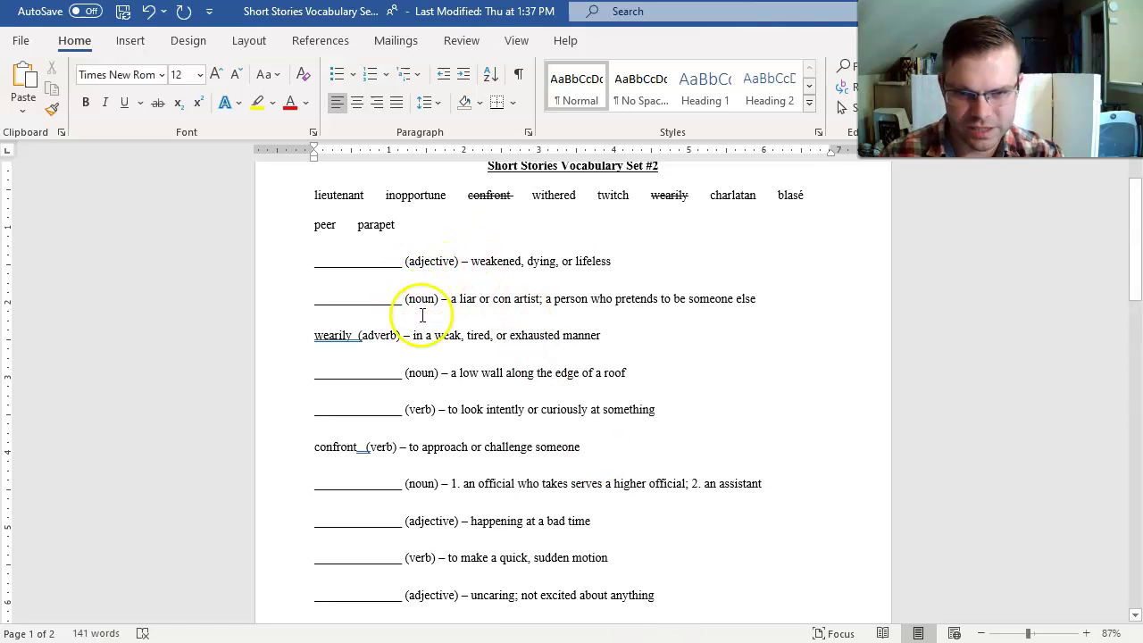
pyautogui.moveTo(468, 301); pyautogui.dragTo(516, 300)
pyautogui.click(496, 357)
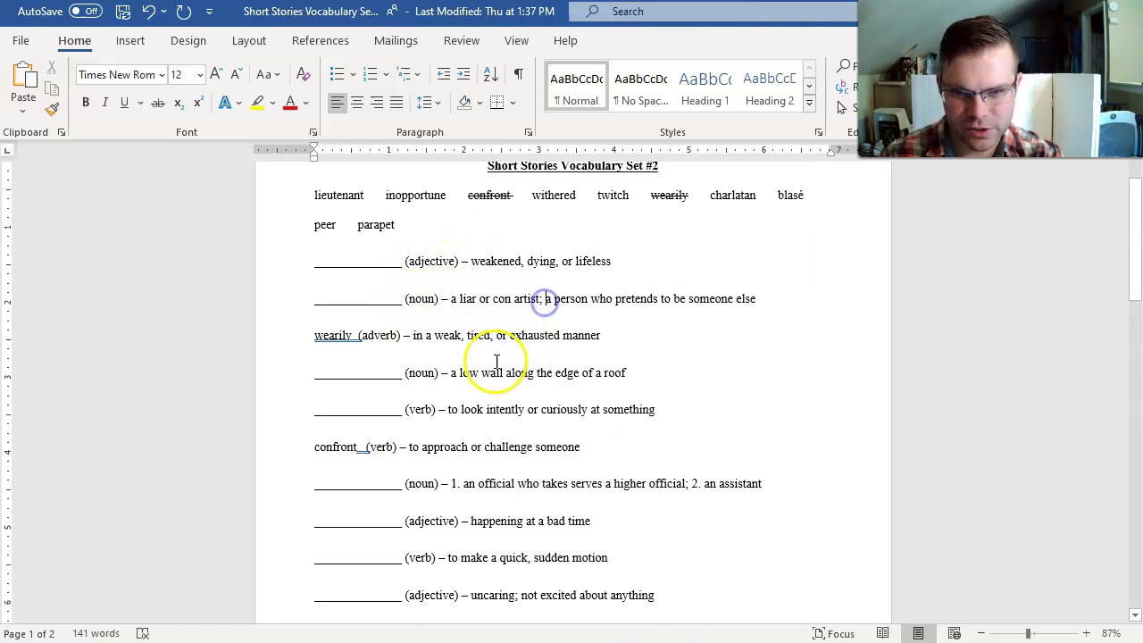
pyautogui.moveTo(451, 372); pyautogui.dragTo(567, 377)
pyautogui.click(559, 425)
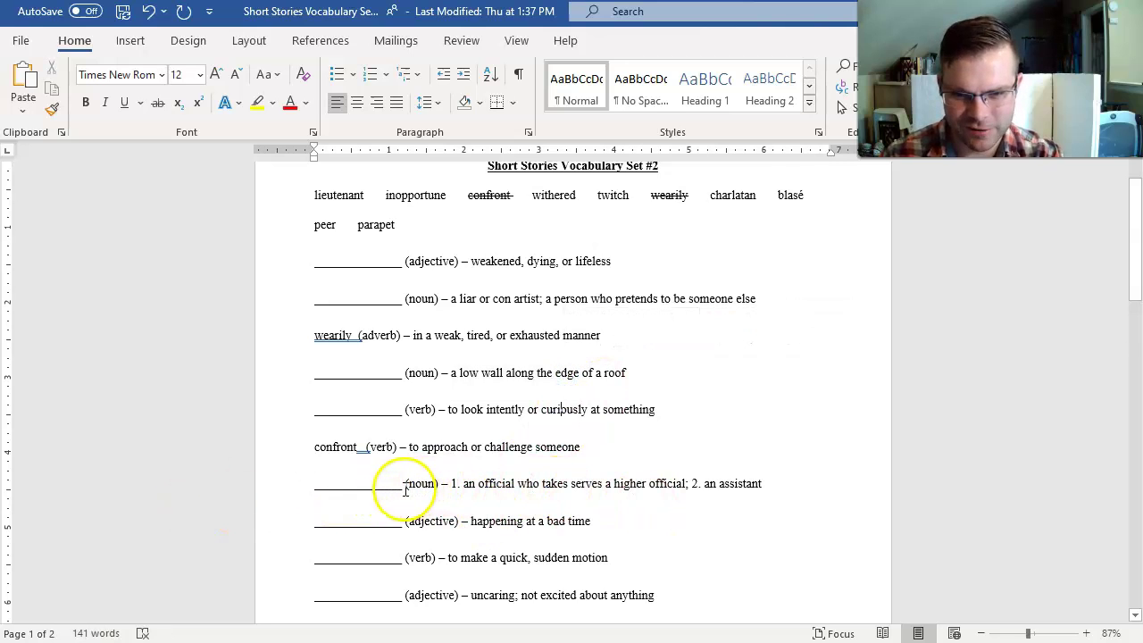
pyautogui.moveTo(401, 488); pyautogui.dragTo(301, 488)
# Delete the extra word "takes" from the definition so it reads "an official who serves a higher official"
pyautogui.click(531, 508)
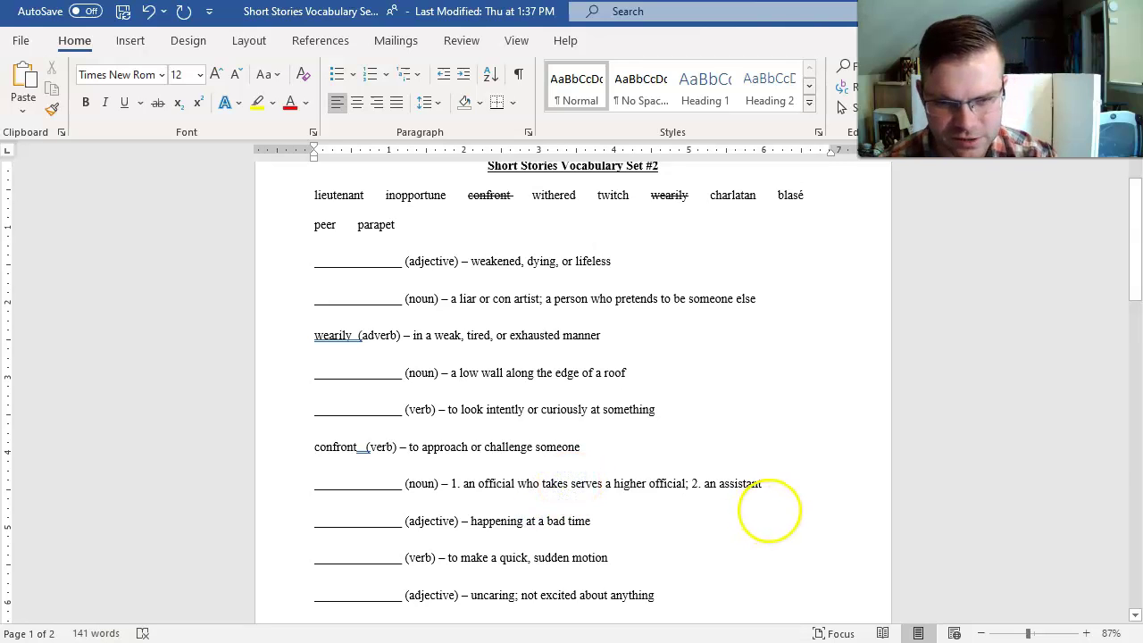
pyautogui.press('BackSpace')
pyautogui.press('BackSpace')
pyautogui.press('BackSpace')
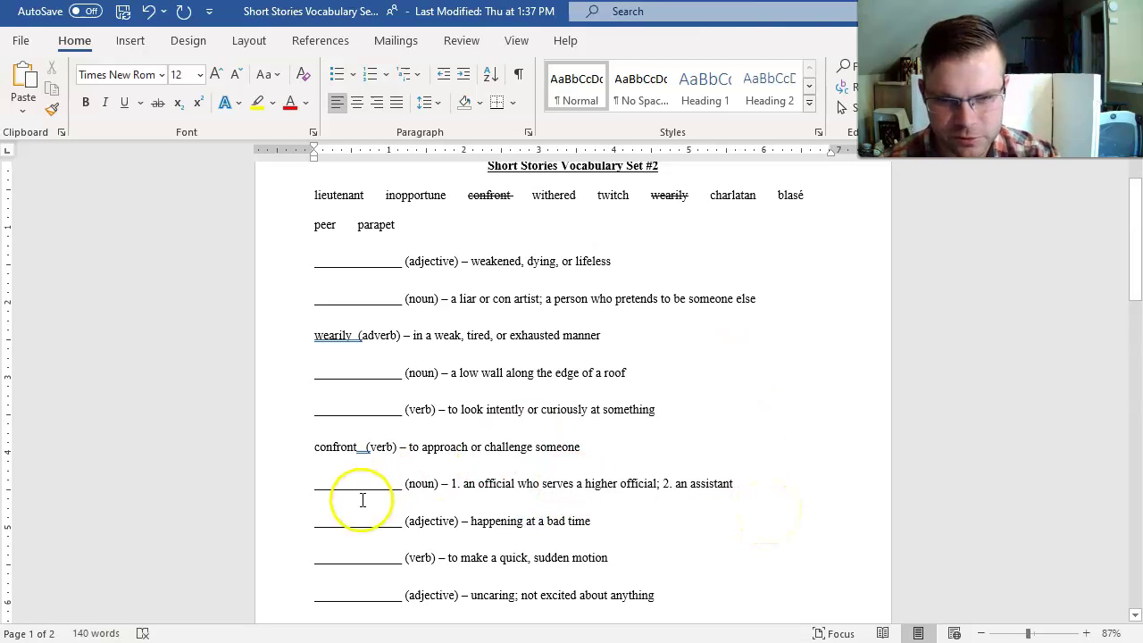
# Replace the blank before "an official who serves a higher official" with lieutenant and strike that word through in the word bank
pyautogui.press('BackSpace')
pyautogui.press('BackSpace')
pyautogui.press('BackSpace')
pyautogui.press('BackSpace')
pyautogui.press('BackSpace')
pyautogui.press('BackSpace')
pyautogui.press('BackSpace')
pyautogui.press('BackSpace')
pyautogui.press('BackSpace')
pyautogui.press('BackSpace')
pyautogui.press('BackSpace')
pyautogui.press('BackSpace')
pyautogui.press('BackSpace')
pyautogui.press('BackSpace')
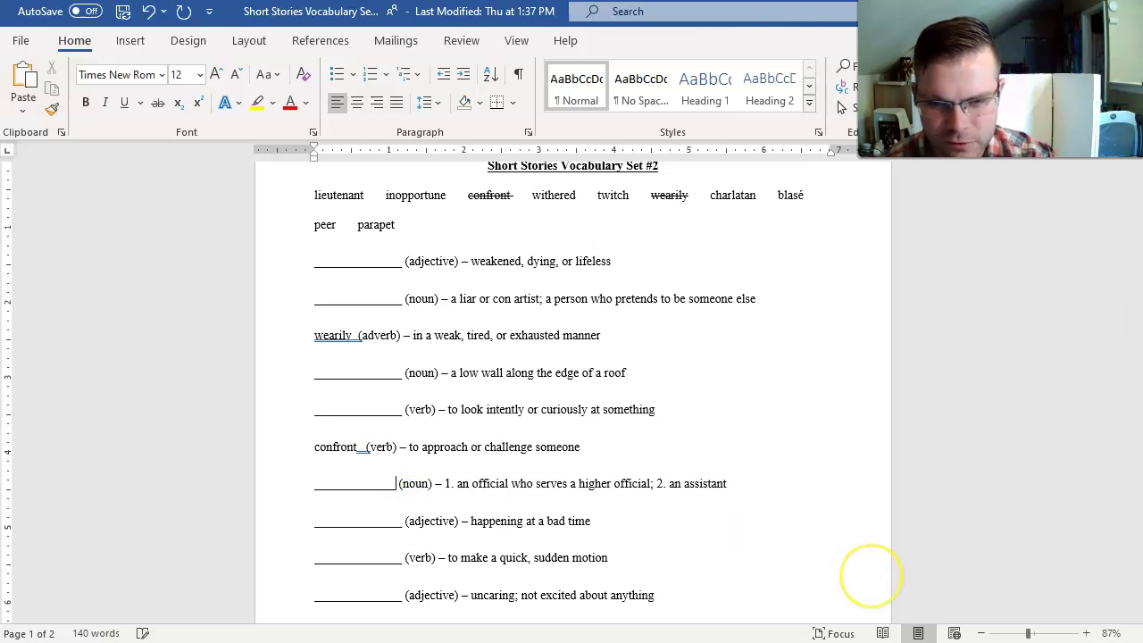
pyautogui.write('lieutena')
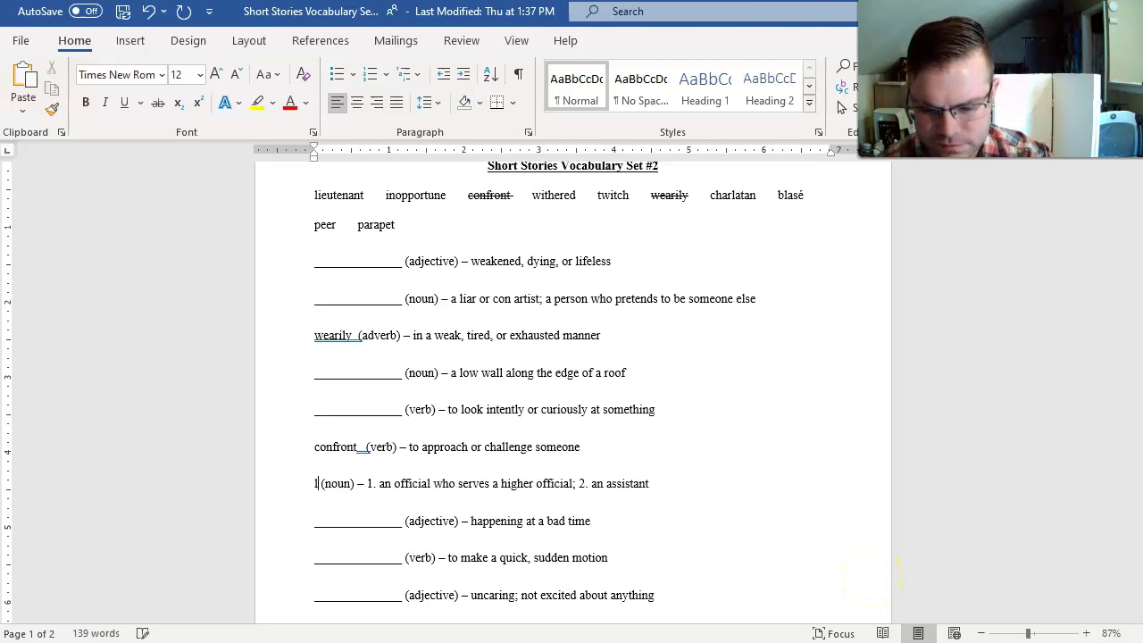
pyautogui.write('nt')
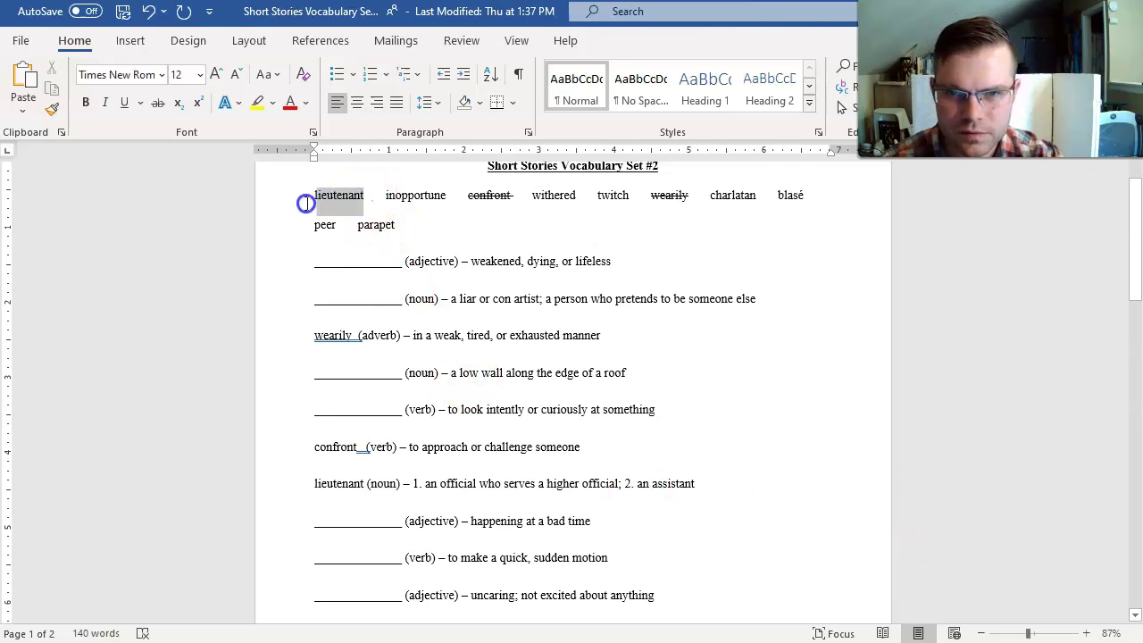
pyautogui.click(158, 103)
pyautogui.click(695, 483)
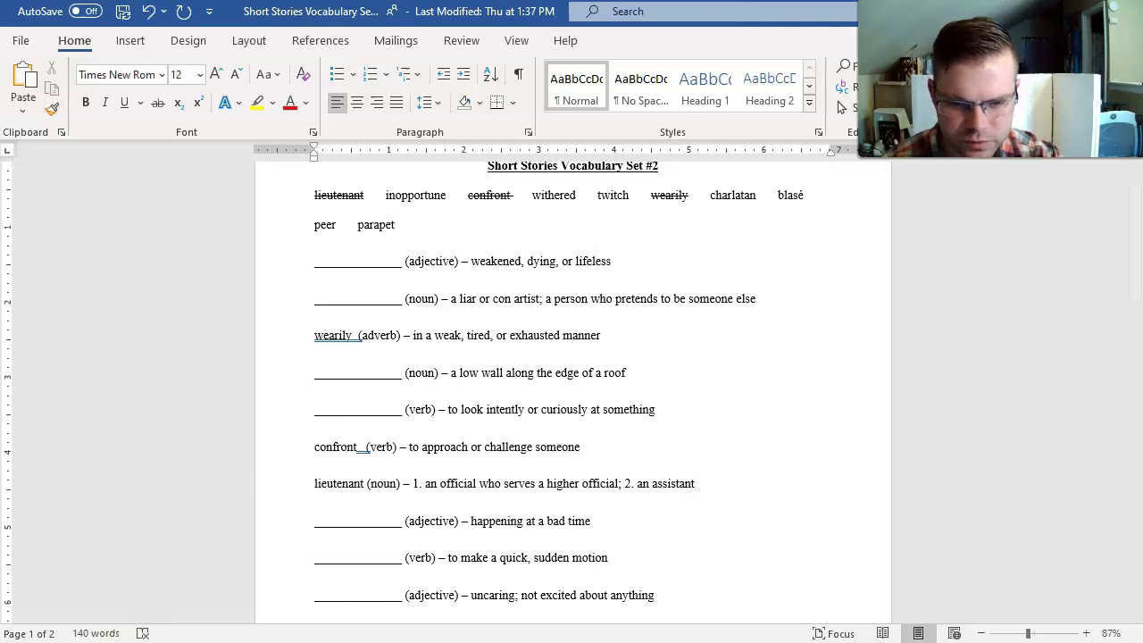
# Switch to the browser, look up inopportune on Merriam-Webster, and review its definition and synonyms
pyautogui.hotkey('alt', 'Tab')
pyautogui.click(518, 156)
pyautogui.hotkey('ctrl', 'a')
pyautogui.write('in')
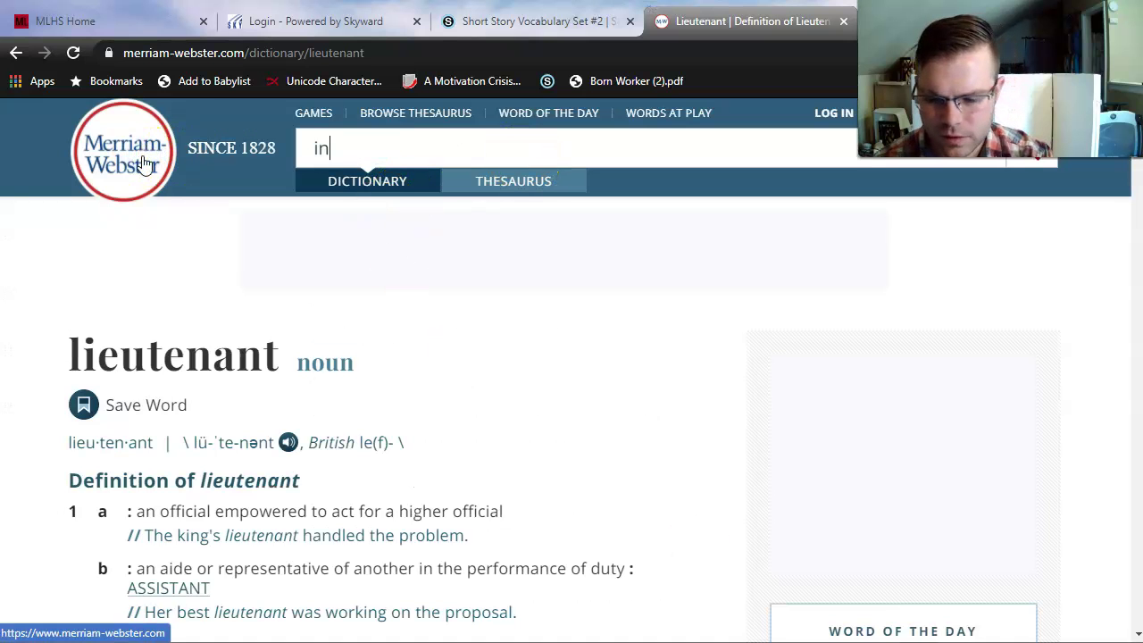
pyautogui.write('opportune')
pyautogui.press('Return')
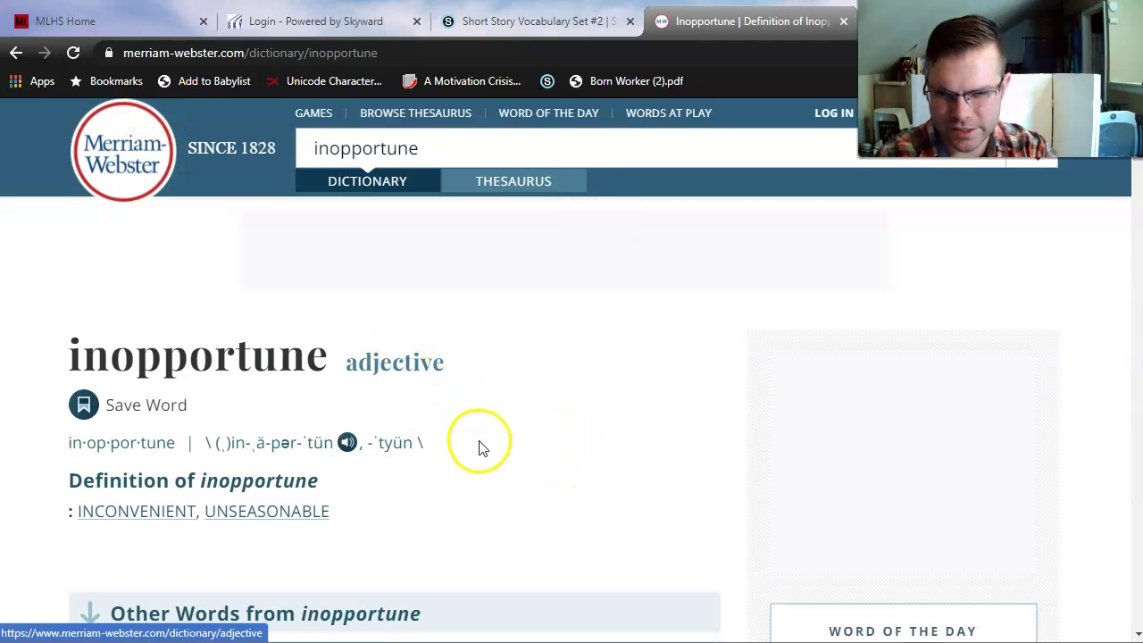
pyautogui.scroll(-1, 474, 446)
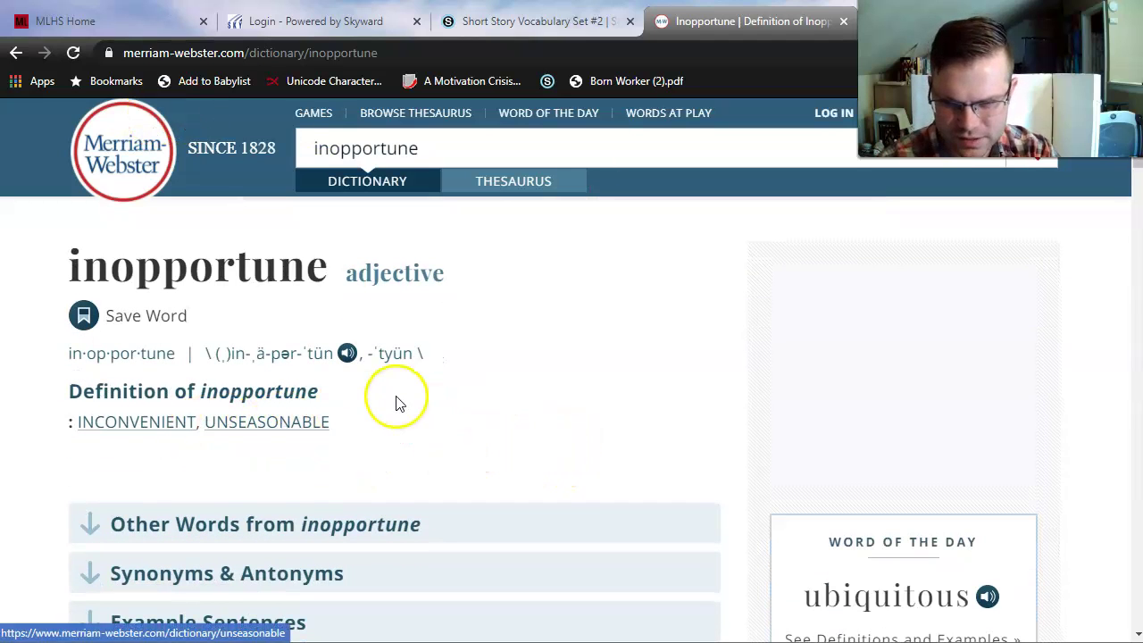
pyautogui.scroll(-5, 280, 421)
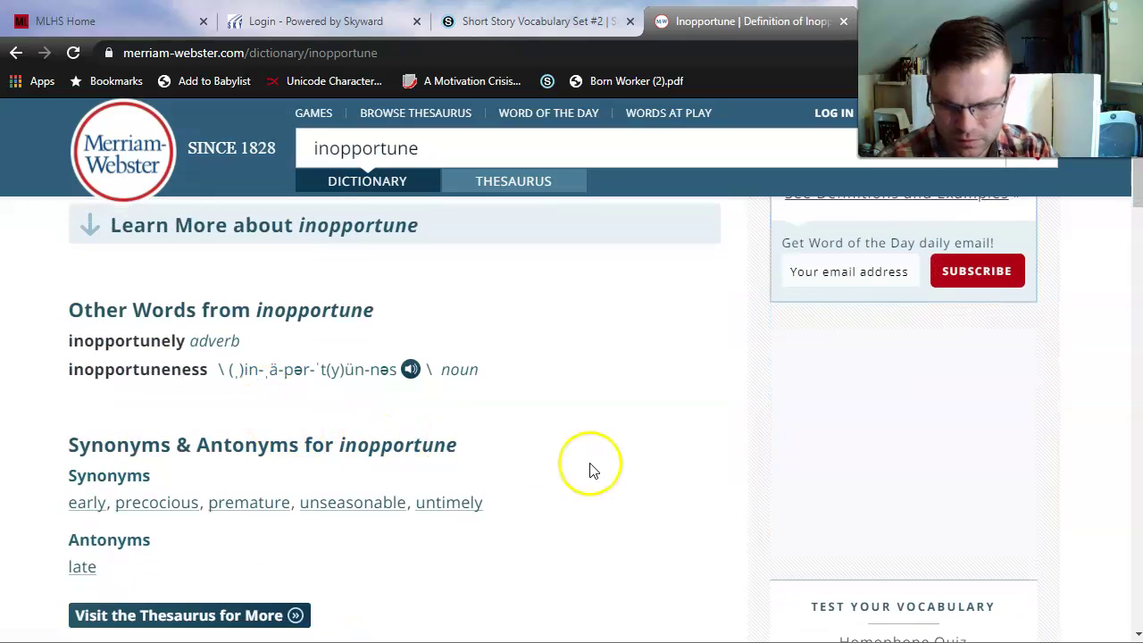
pyautogui.scroll(-4, 235, 477)
pyautogui.scroll(4, 357, 473)
pyautogui.scroll(5, 389, 457)
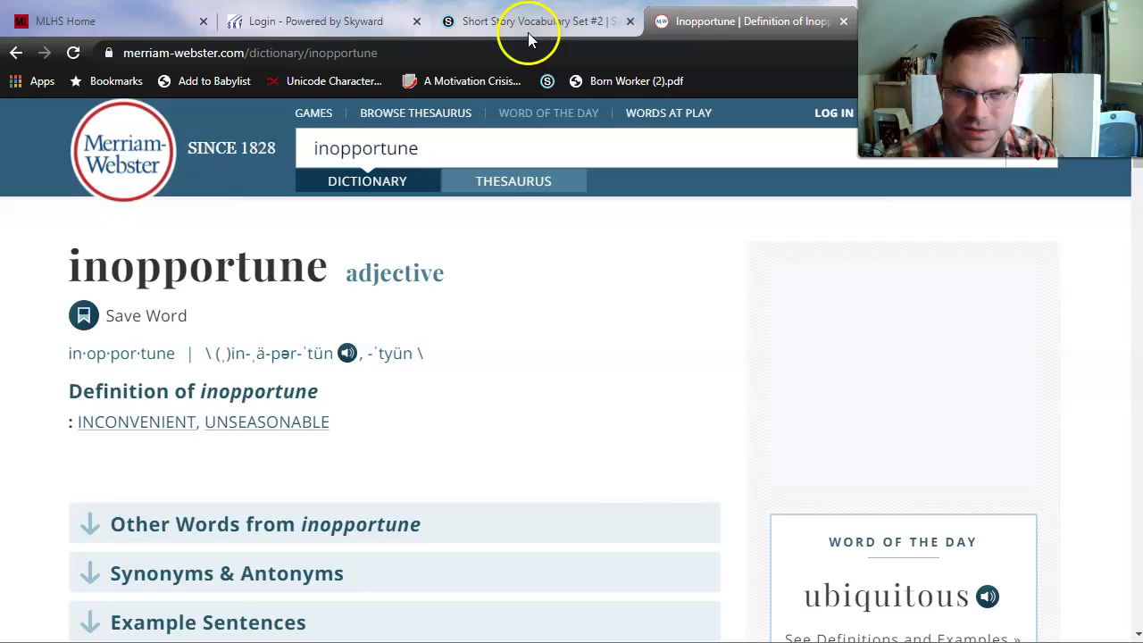
# Return to the Word worksheet and compare the adjective definitions to find the one that fits inopportune
pyautogui.hotkey('alt', 'Tab')
pyautogui.moveTo(475, 268); pyautogui.dragTo(684, 265)
pyautogui.click(638, 280)
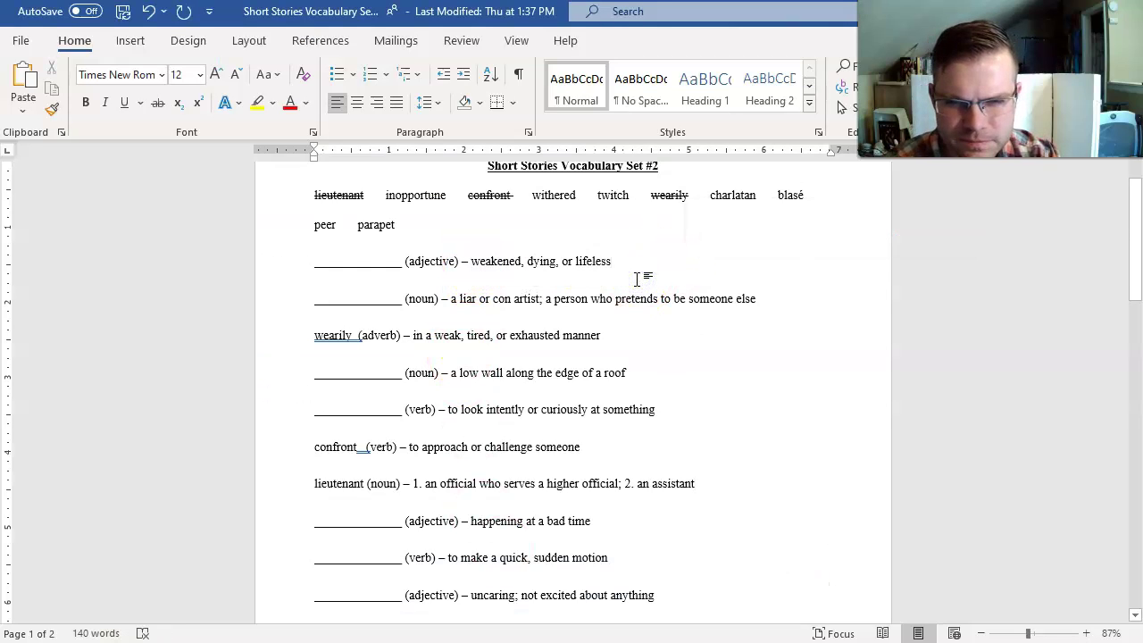
pyautogui.moveTo(472, 521); pyautogui.dragTo(612, 515)
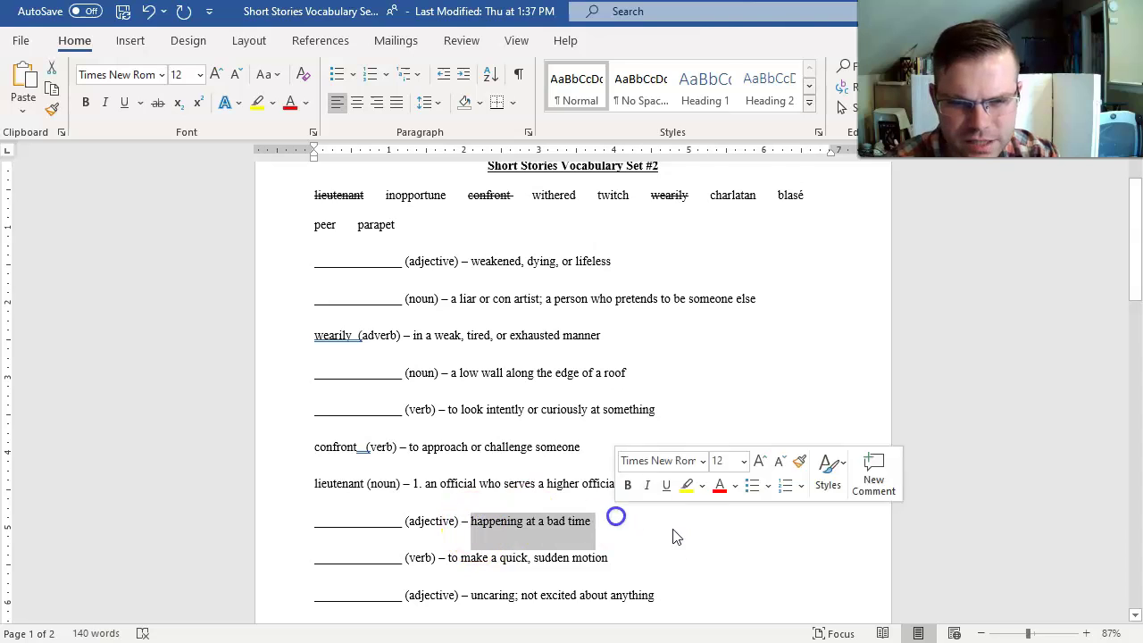
pyautogui.click(706, 533)
# Replace the blank before "happening at a bad time" with inopportune and strike that word through in the word bank
pyautogui.scroll(-1, 539, 563)
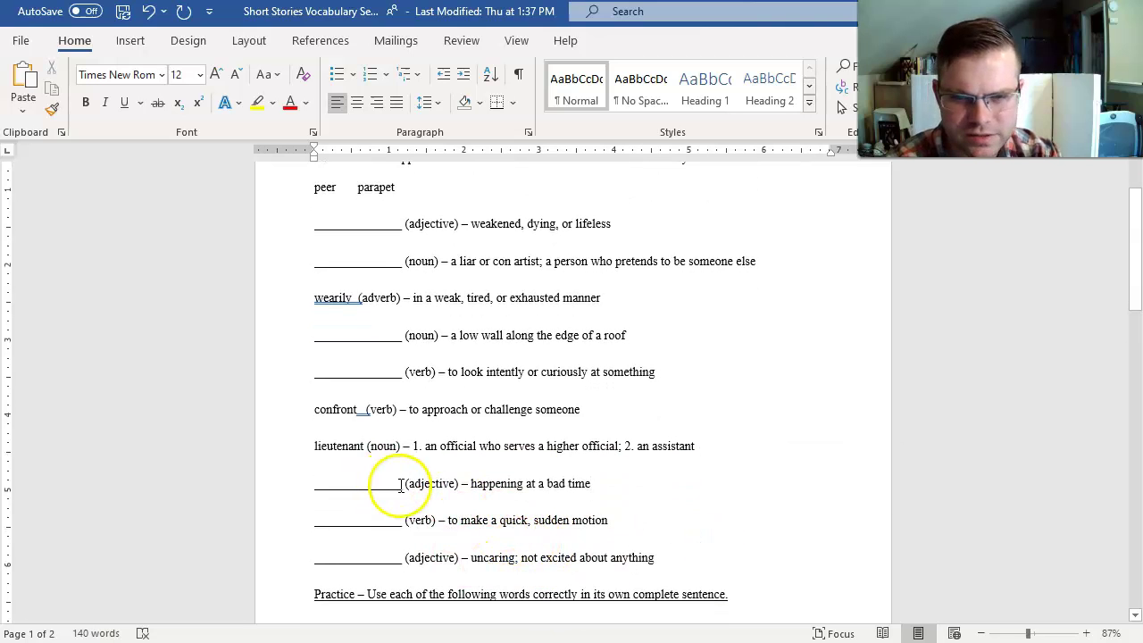
pyautogui.moveTo(383, 487); pyautogui.dragTo(301, 485)
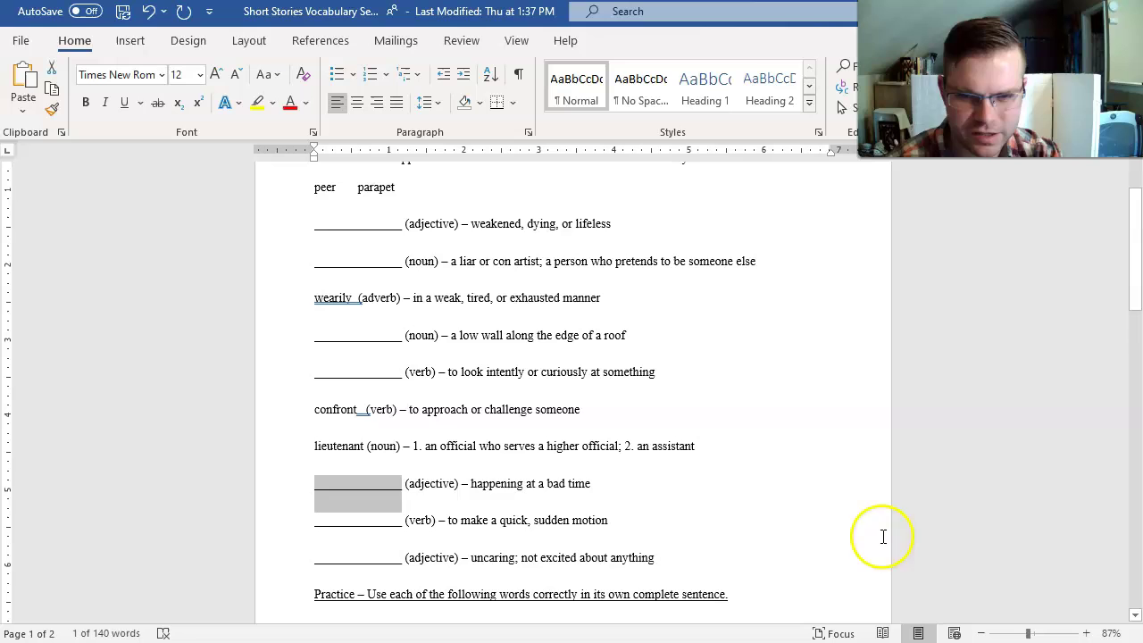
pyautogui.write('inopportu')
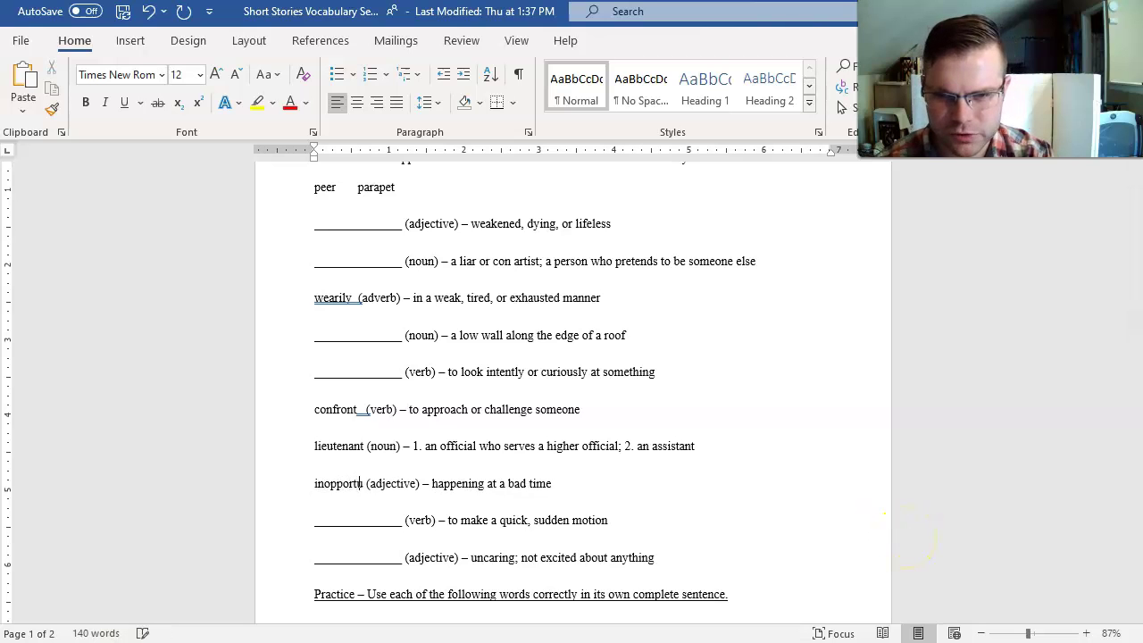
pyautogui.write('ne')
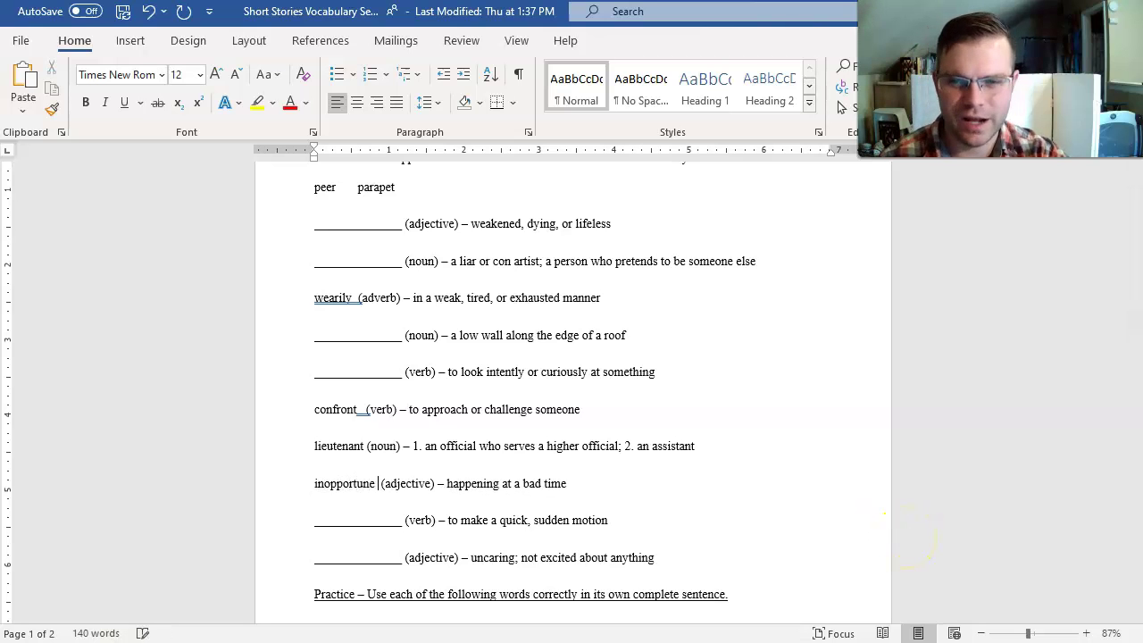
pyautogui.scroll(2, 526, 541)
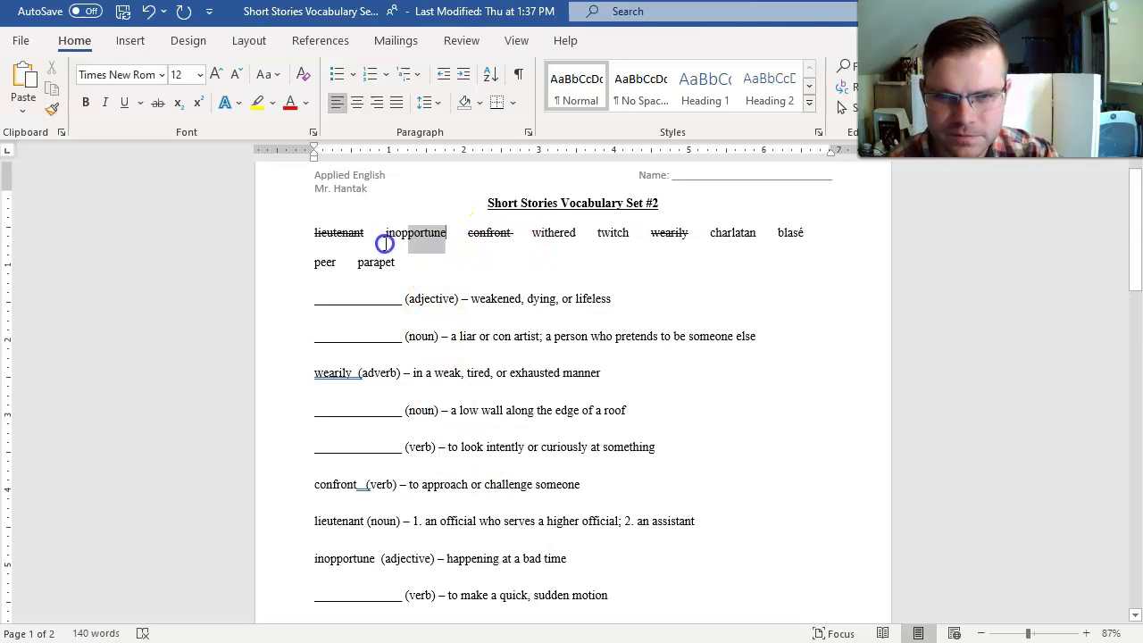
pyautogui.click(158, 103)
pyautogui.click(585, 370)
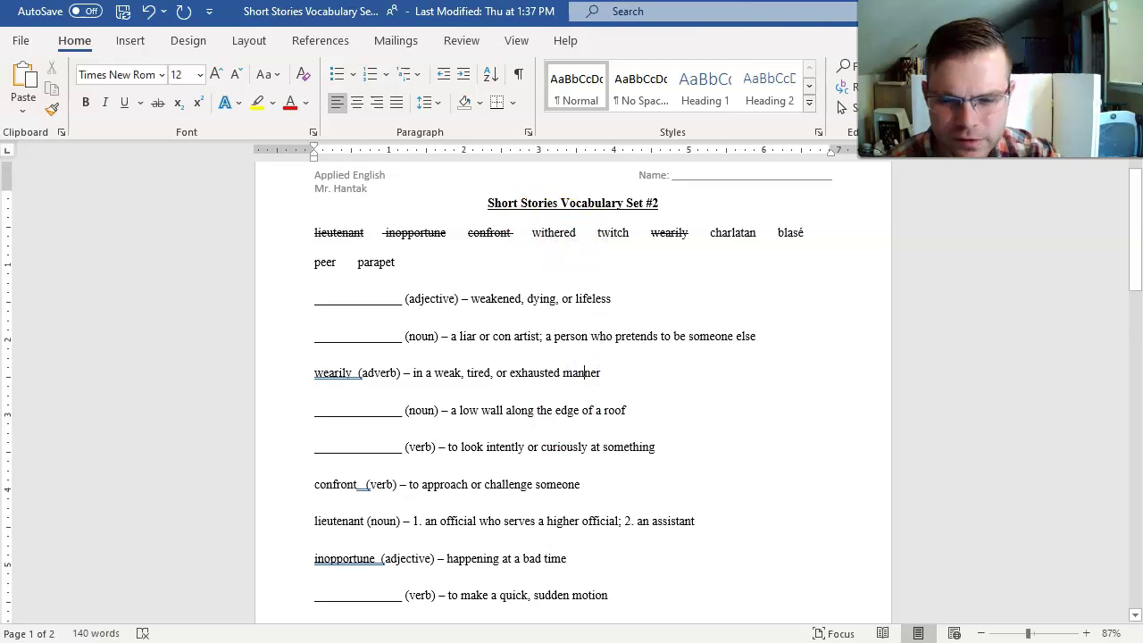
# Switch to the browser, look up withered on Merriam-Webster, and check the entry's part of speech
pyautogui.hotkey('alt', 'Tab')
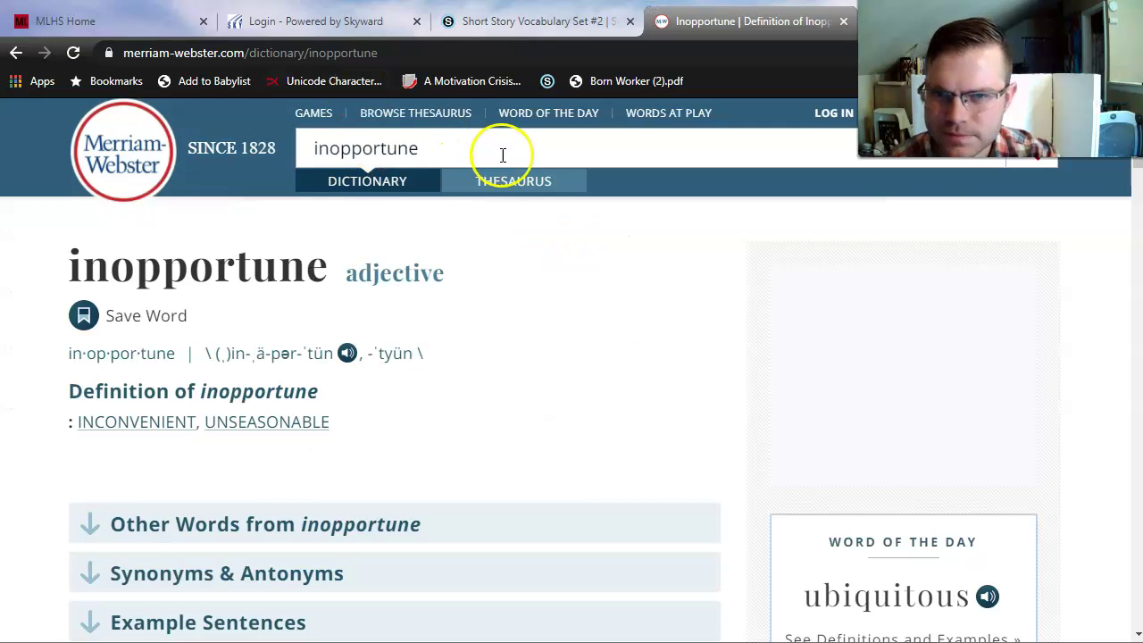
pyautogui.hotkey('ctrl', 'a')
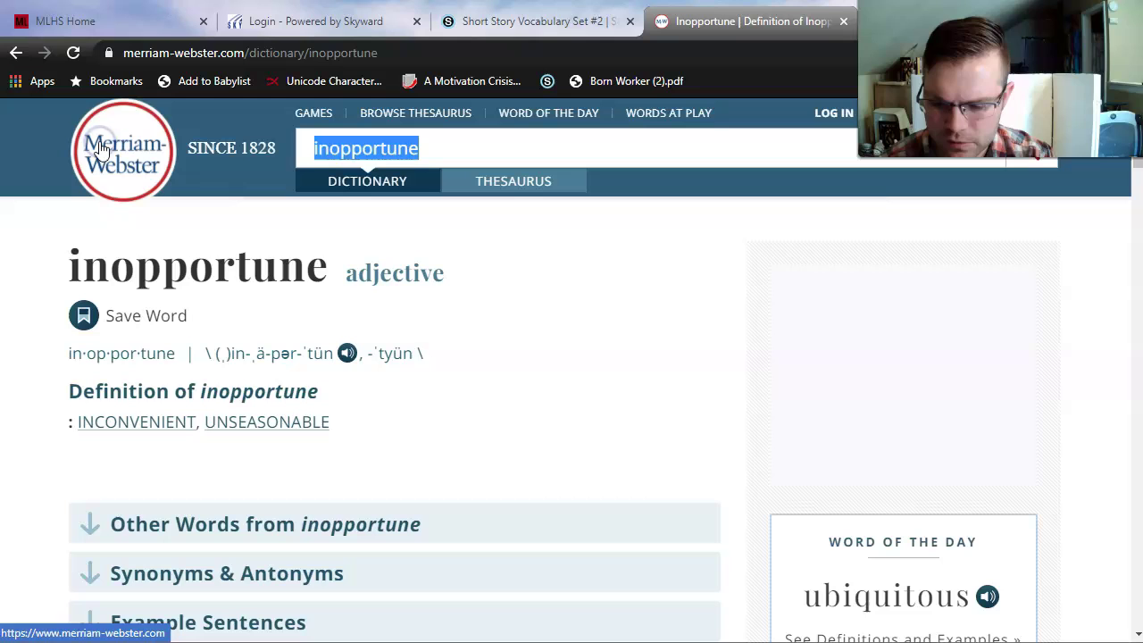
pyautogui.write('withered')
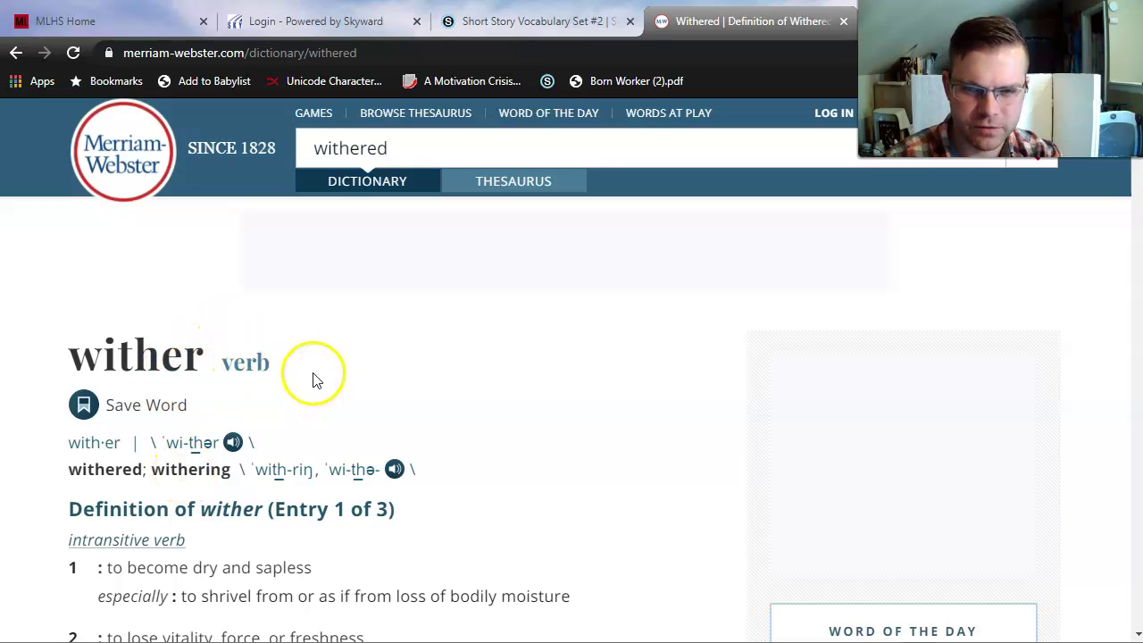
pyautogui.moveTo(313, 380); pyautogui.dragTo(219, 371)
pyautogui.click(386, 403)
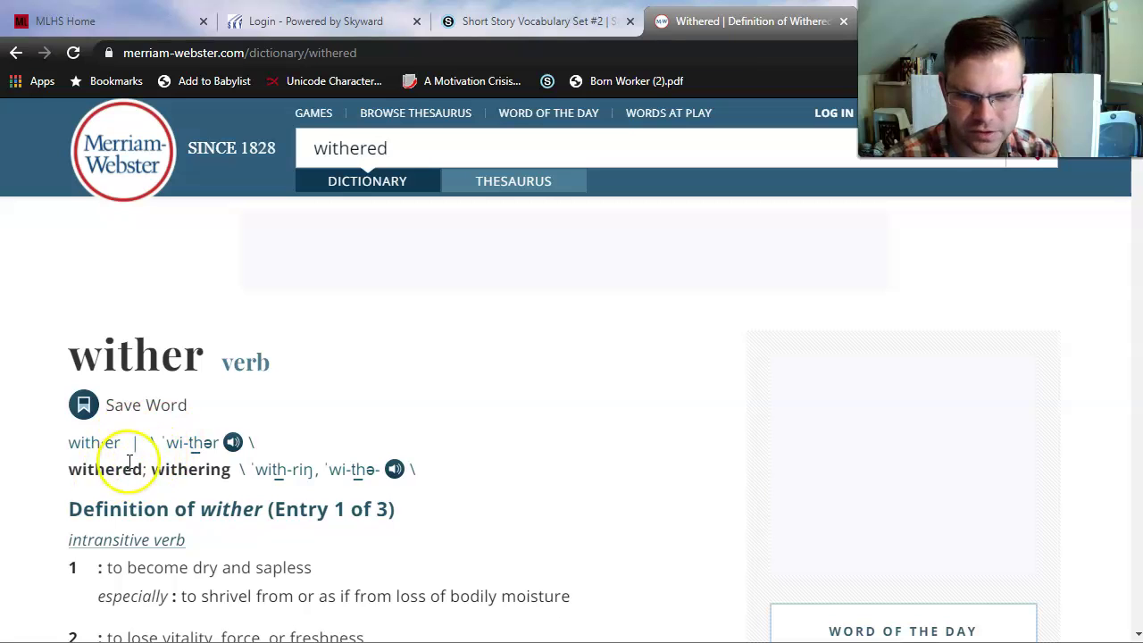
# Read the wither entry, highlighting "to become dry and sapless" and "to lose vitality, force, or freshness", and check its other entries and synonyms
pyautogui.scroll(-2, 235, 541)
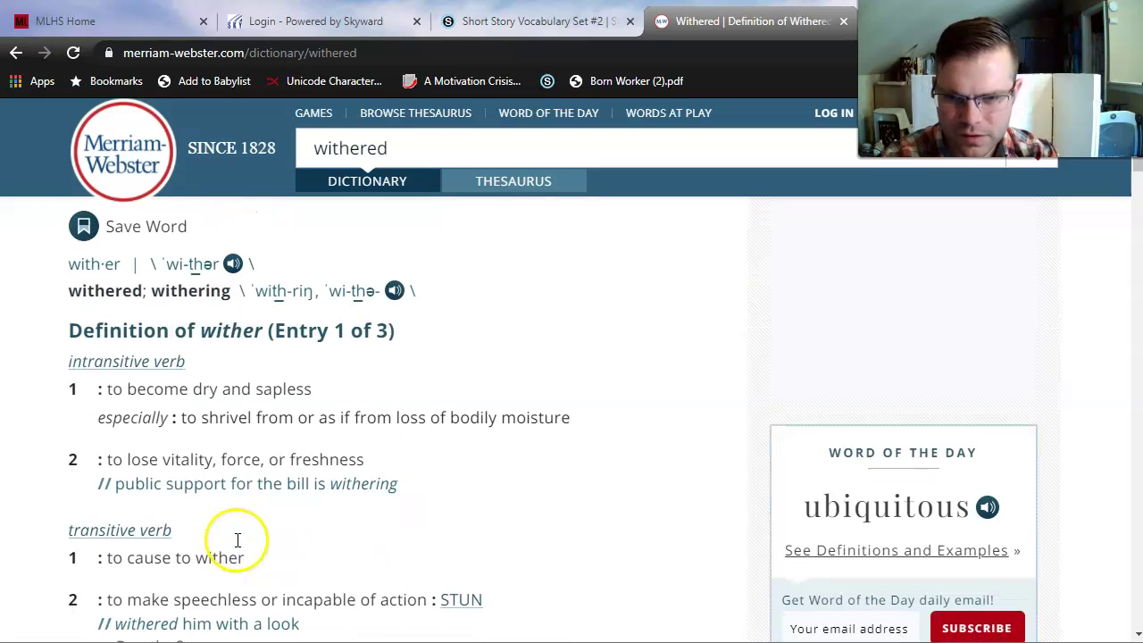
pyautogui.scroll(1, 212, 528)
pyautogui.moveTo(109, 480); pyautogui.dragTo(349, 476)
pyautogui.click(416, 478)
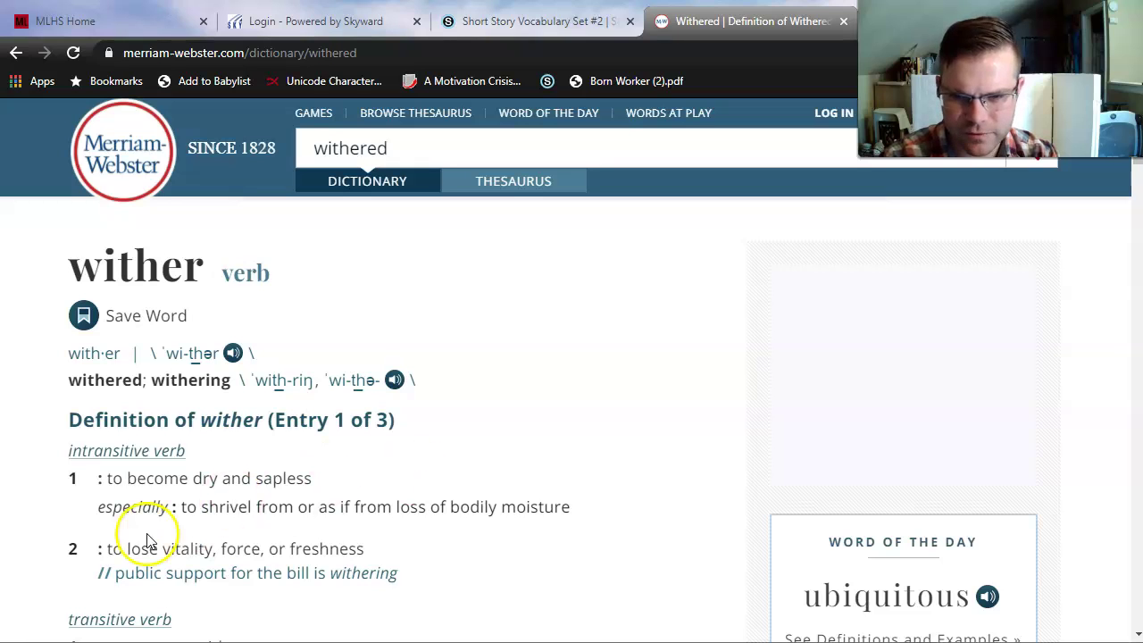
pyautogui.moveTo(110, 548); pyautogui.dragTo(253, 545)
pyautogui.moveTo(339, 547); pyautogui.dragTo(366, 548)
pyautogui.click(396, 541)
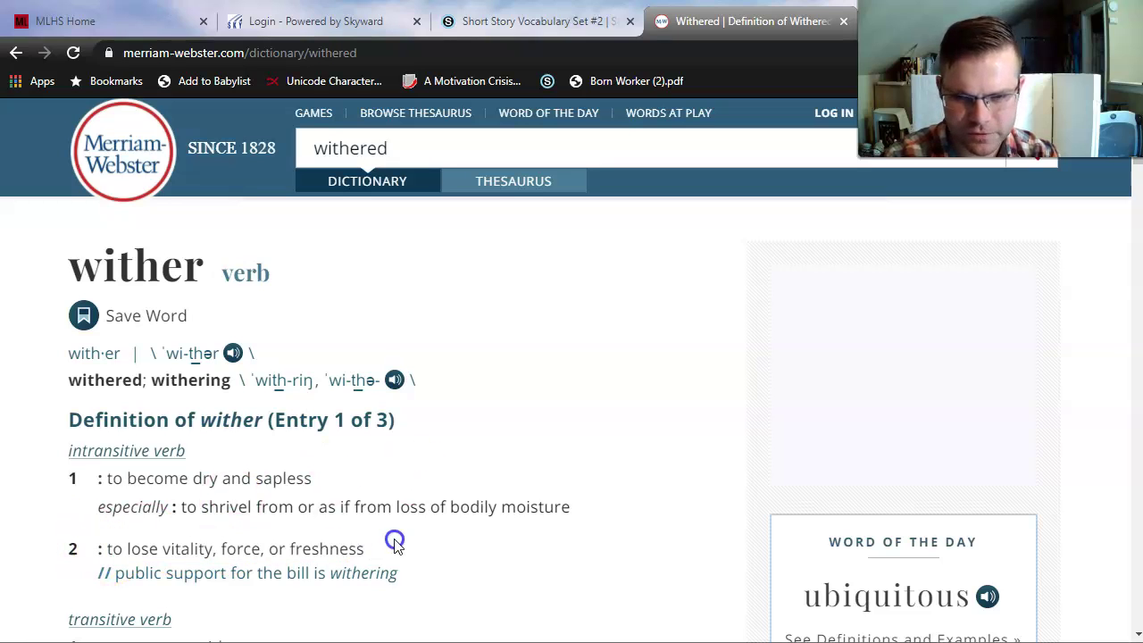
pyautogui.scroll(-3, 289, 587)
pyautogui.scroll(-5, 252, 489)
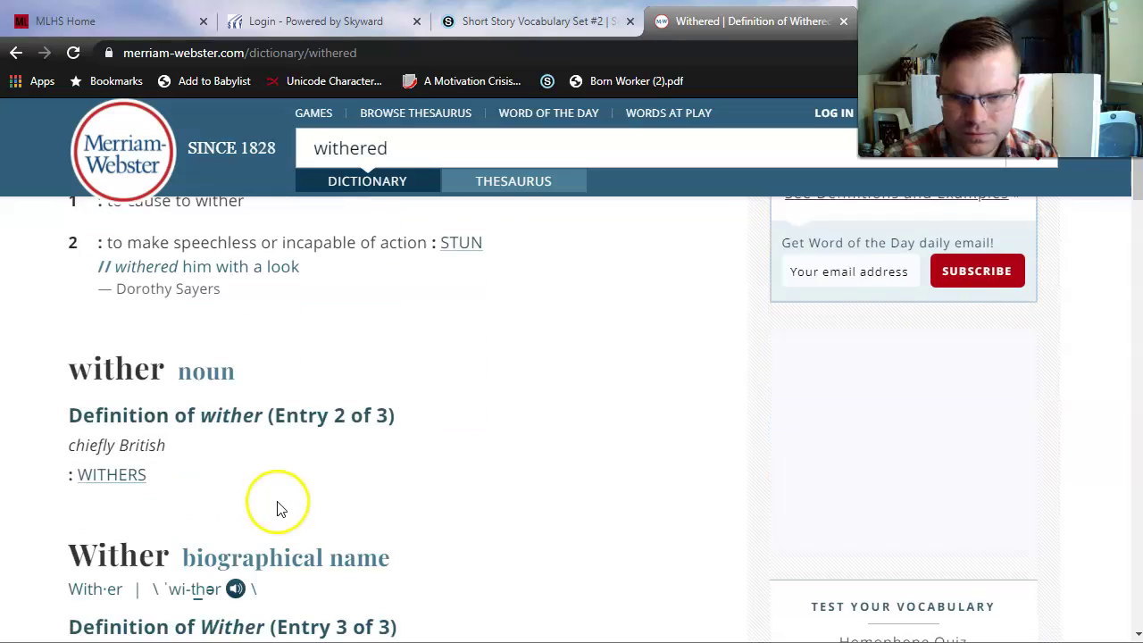
pyautogui.scroll(-4, 267, 466)
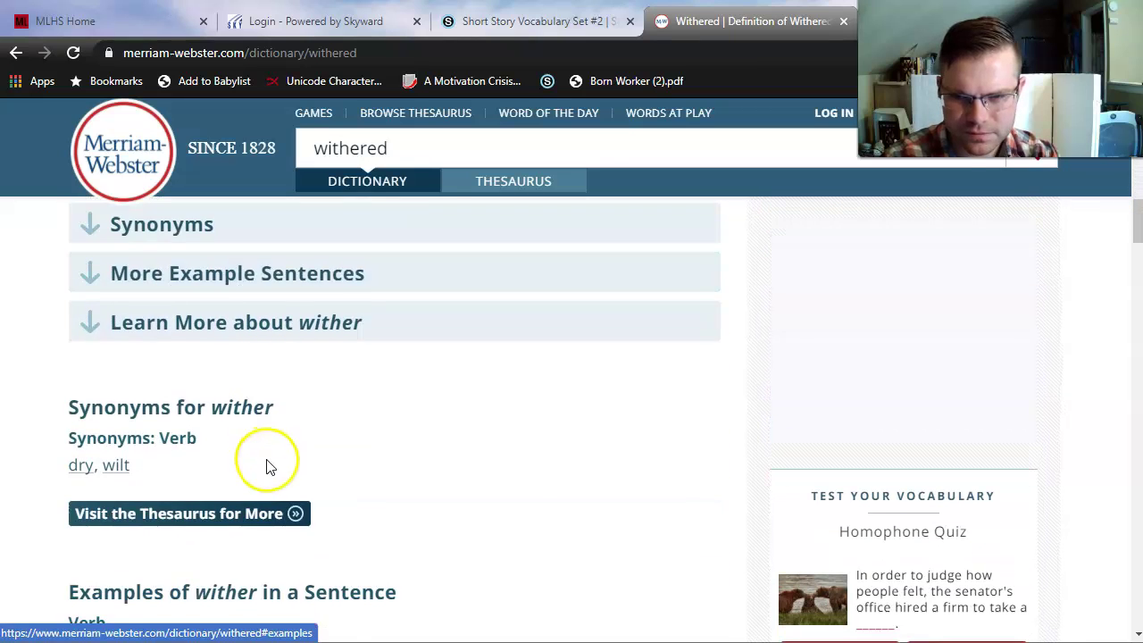
pyautogui.scroll(9, 273, 464)
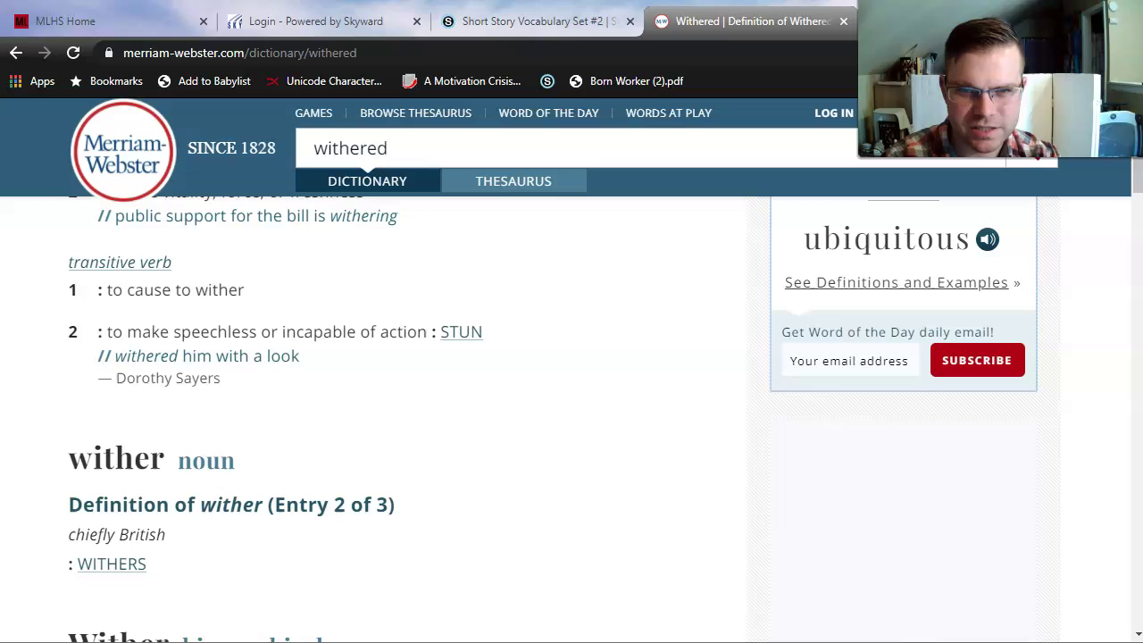
# Return to the Word worksheet and compare the remaining definitions, highlighting "quick, sudden motion", against the word bank
pyautogui.hotkey('alt', 'Tab')
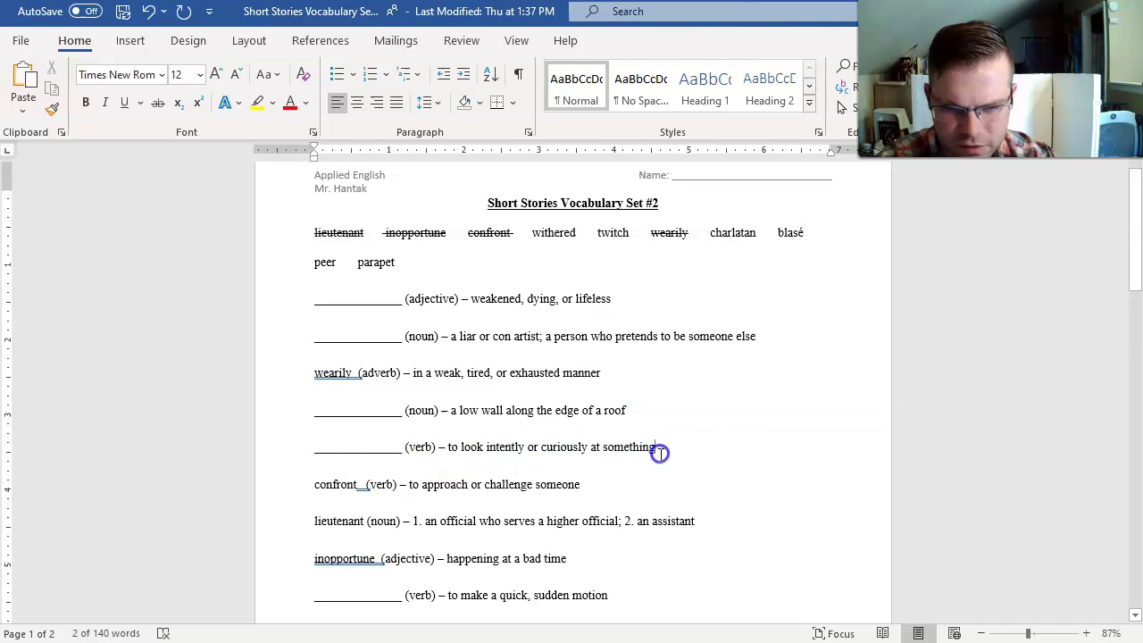
pyautogui.scroll(-1, 500, 527)
pyautogui.moveTo(522, 519); pyautogui.dragTo(605, 520)
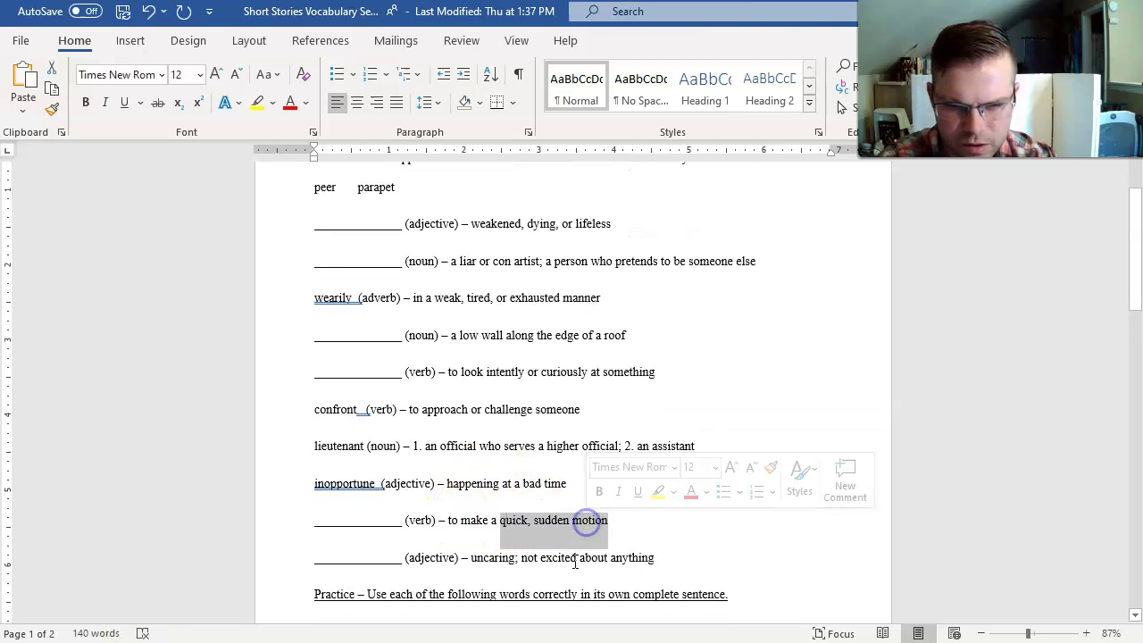
pyautogui.click(574, 559)
pyautogui.scroll(1, 535, 500)
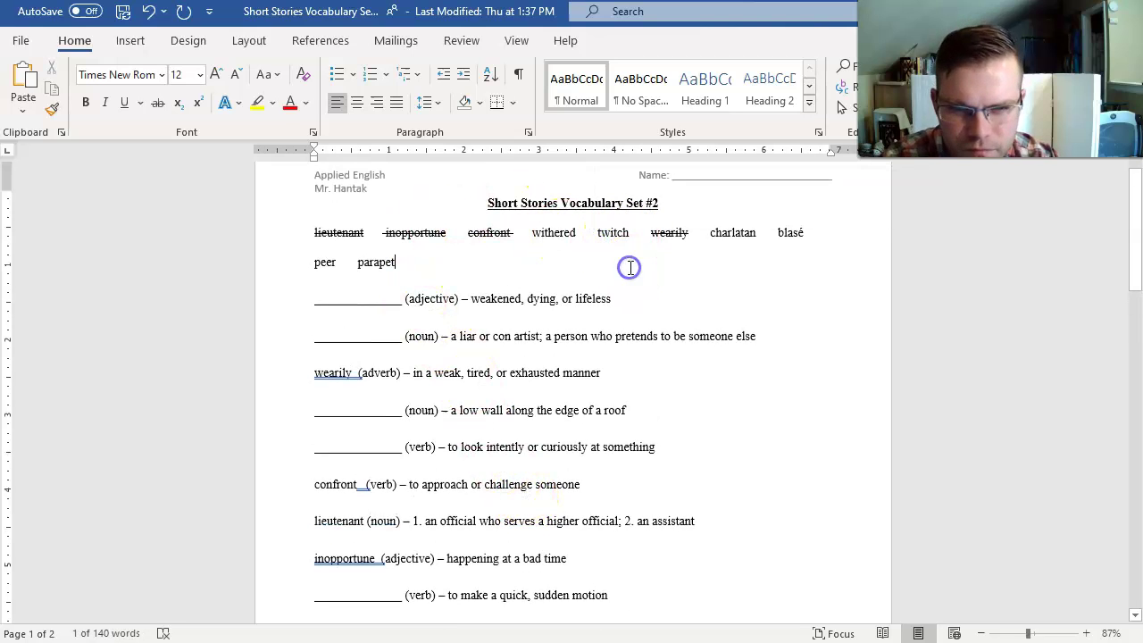
pyautogui.click(628, 265)
# Switch to the browser and look up twitch on Merriam-Webster
pyautogui.hotkey('alt', 'Tab')
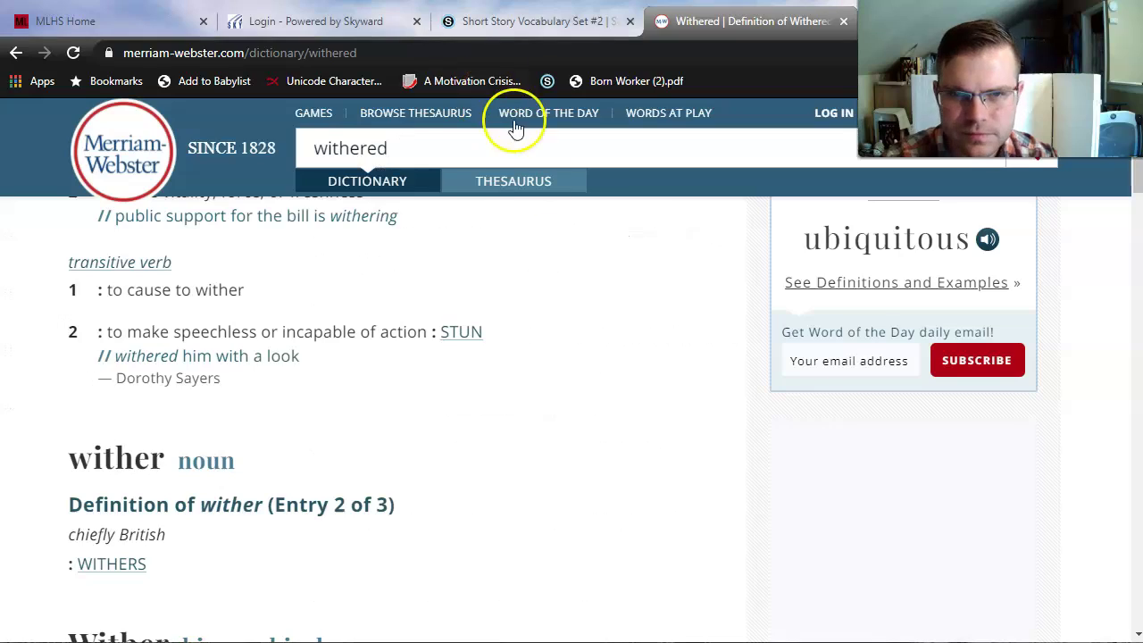
pyautogui.hotkey('ctrl', 'a')
pyautogui.write('w')
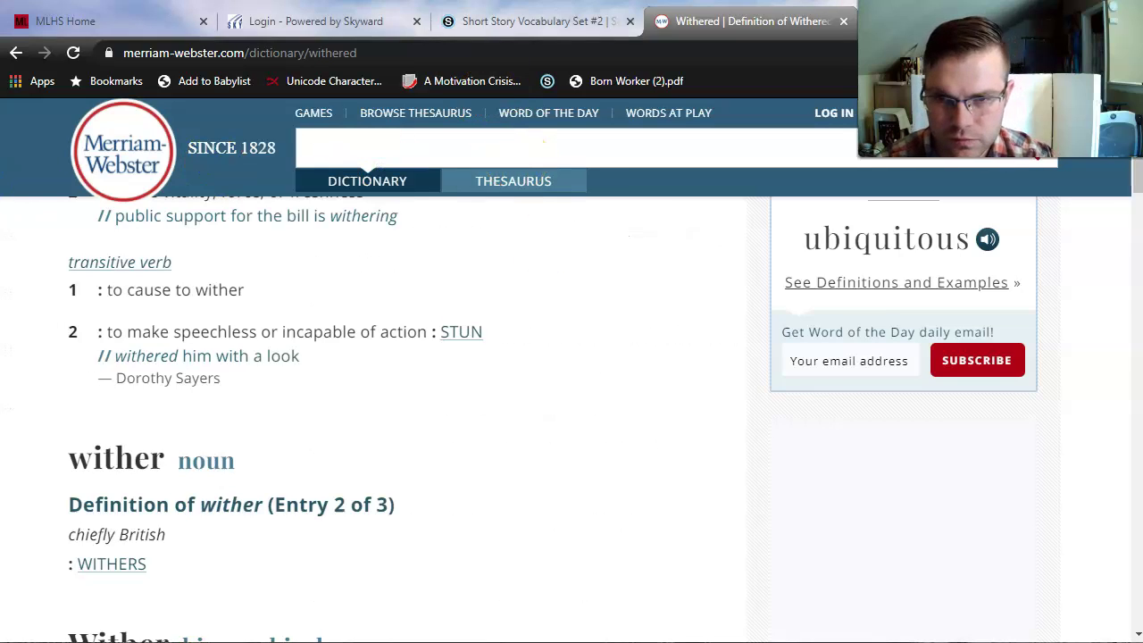
pyautogui.write('itch')
pyautogui.press('Return')
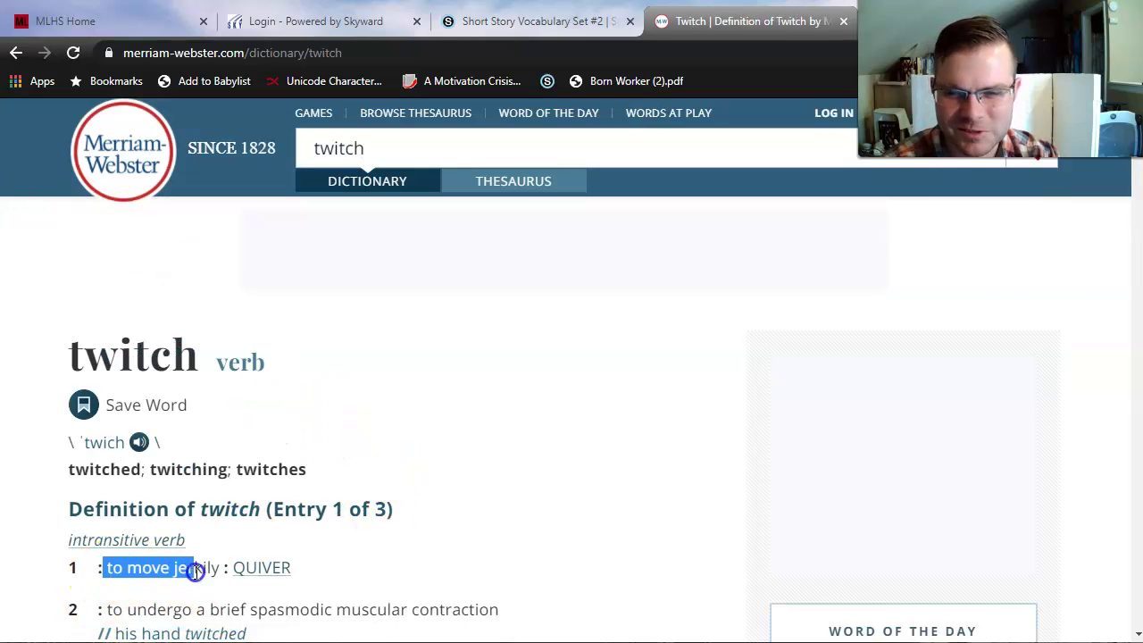
# Read the verb definitions of twitch, highlighting "undergo a brief spasmodic muscular contraction" and checking the transitive sense
pyautogui.click(387, 576)
pyautogui.moveTo(128, 610); pyautogui.dragTo(499, 609)
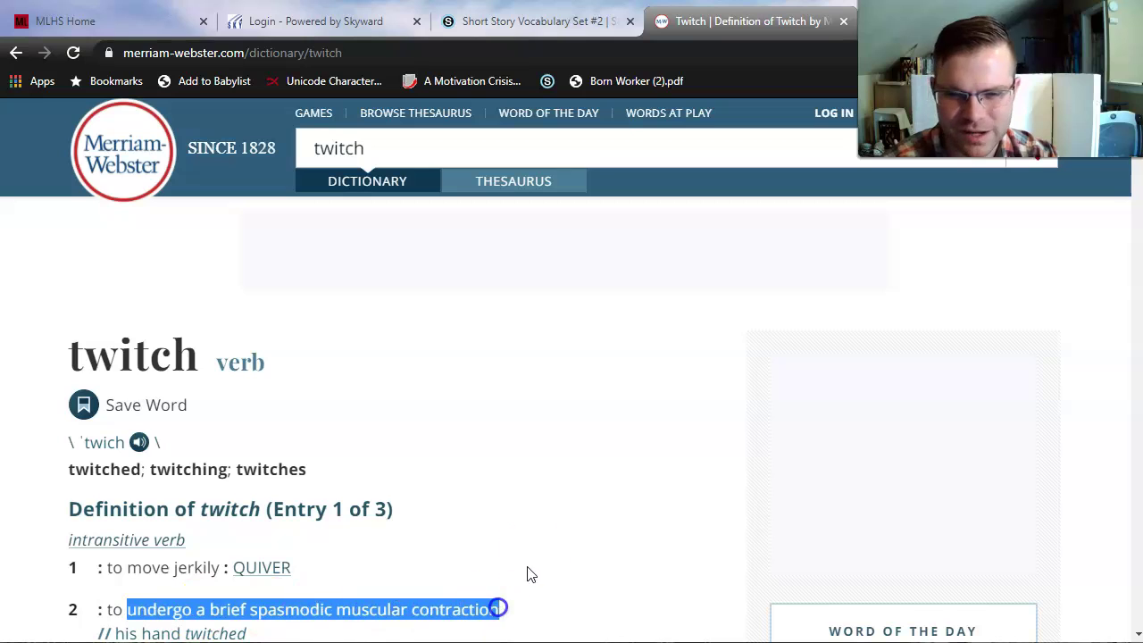
pyautogui.click(537, 539)
pyautogui.scroll(-1, 454, 539)
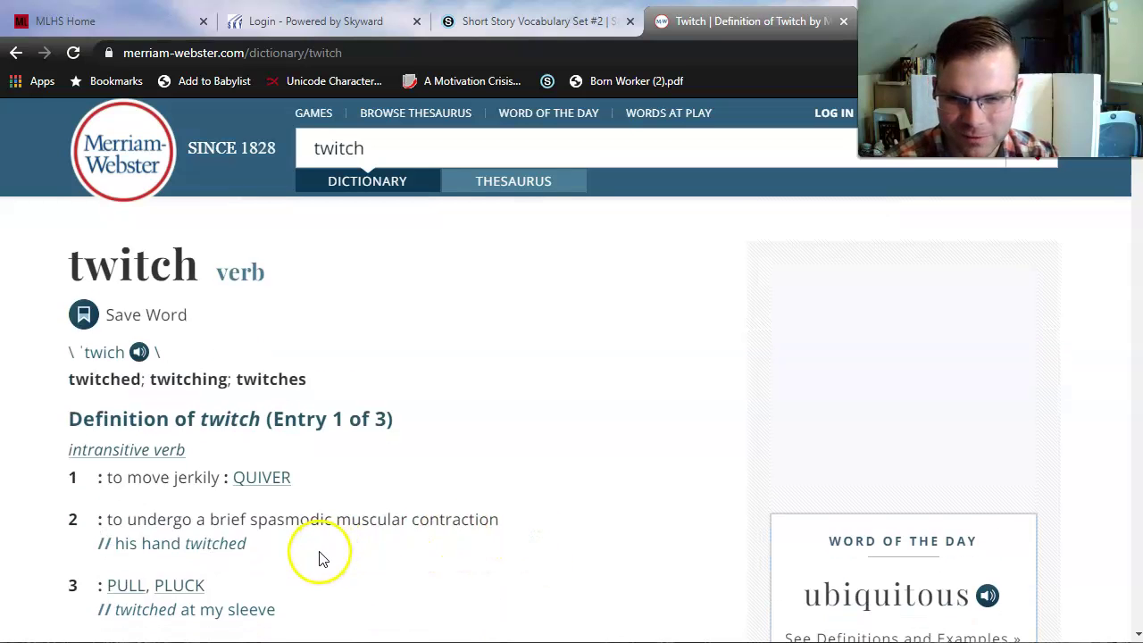
pyautogui.scroll(-1, 321, 558)
pyautogui.moveTo(198, 595); pyautogui.dragTo(144, 599)
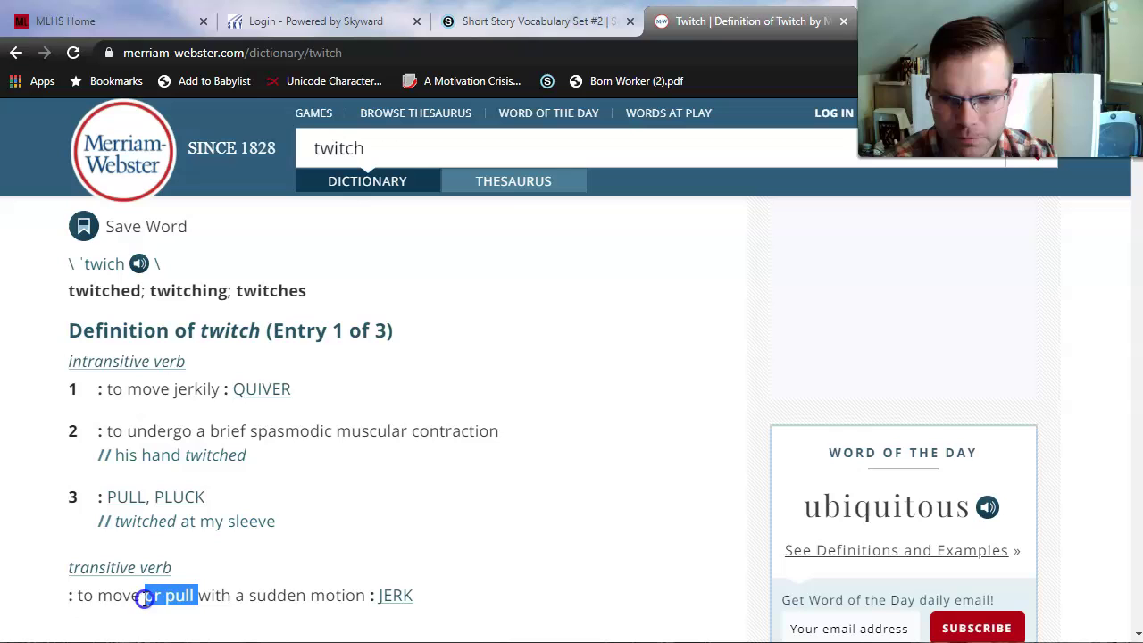
pyautogui.click(613, 468)
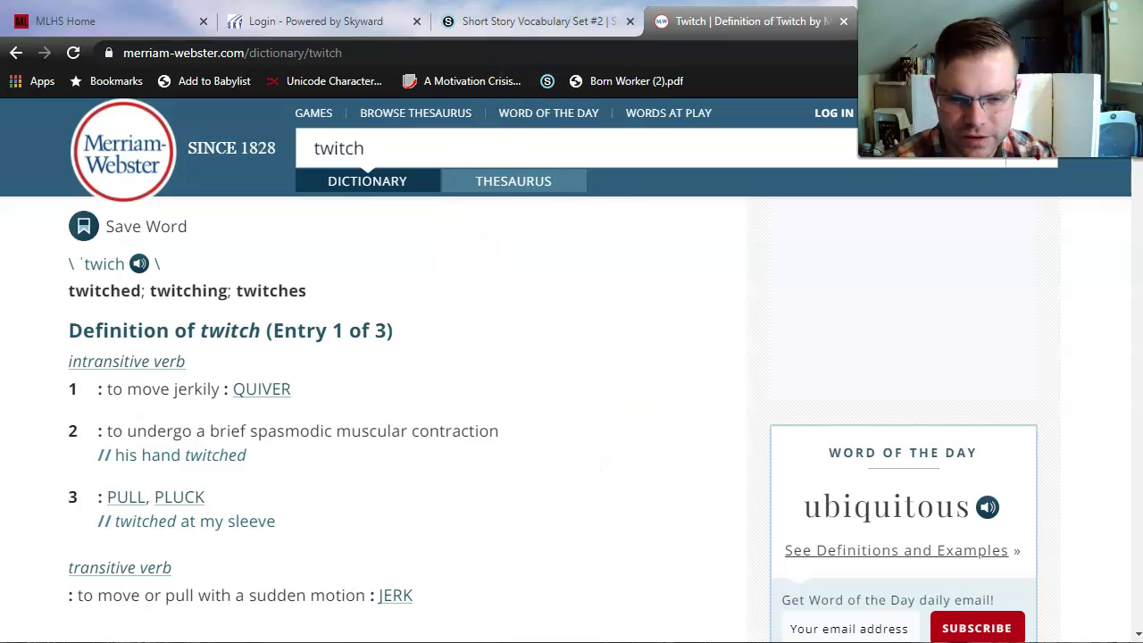
# Switch to the Word worksheet and enter twitch in the blank for the verb "to make a quick, sudden motion"
pyautogui.hotkey('alt', 'Tab')
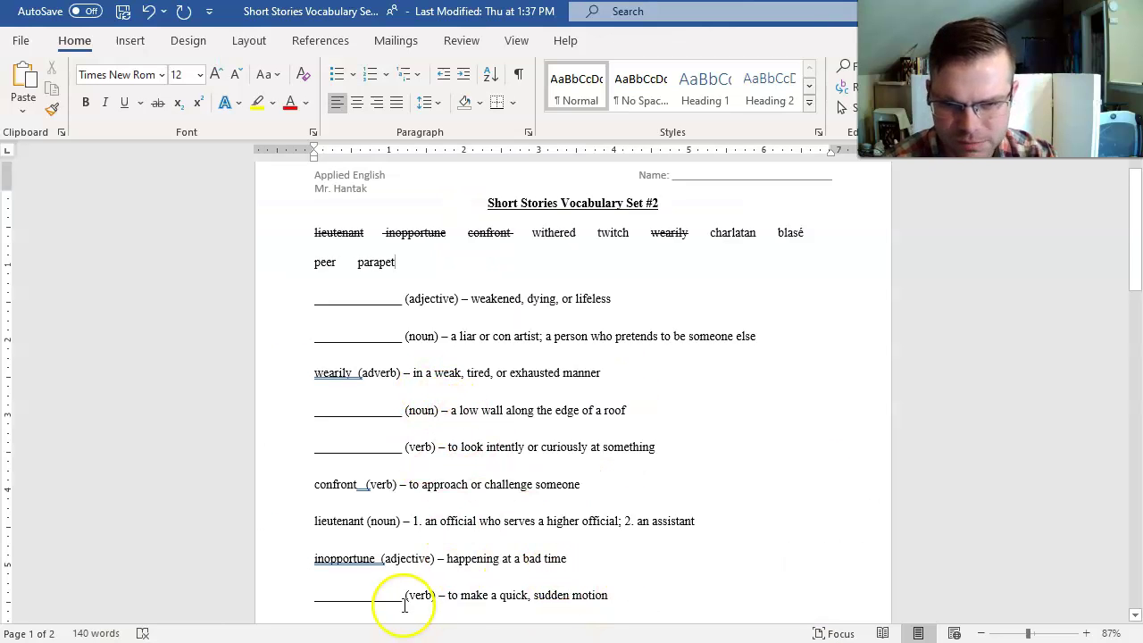
pyautogui.moveTo(405, 594); pyautogui.dragTo(320, 605)
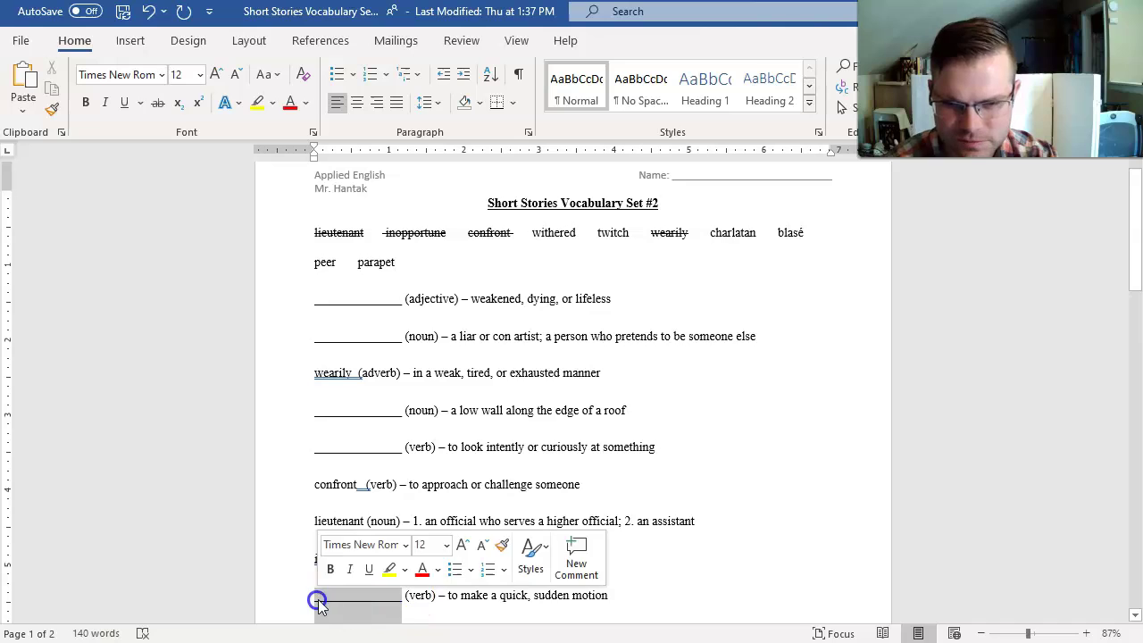
pyautogui.write('twitch')
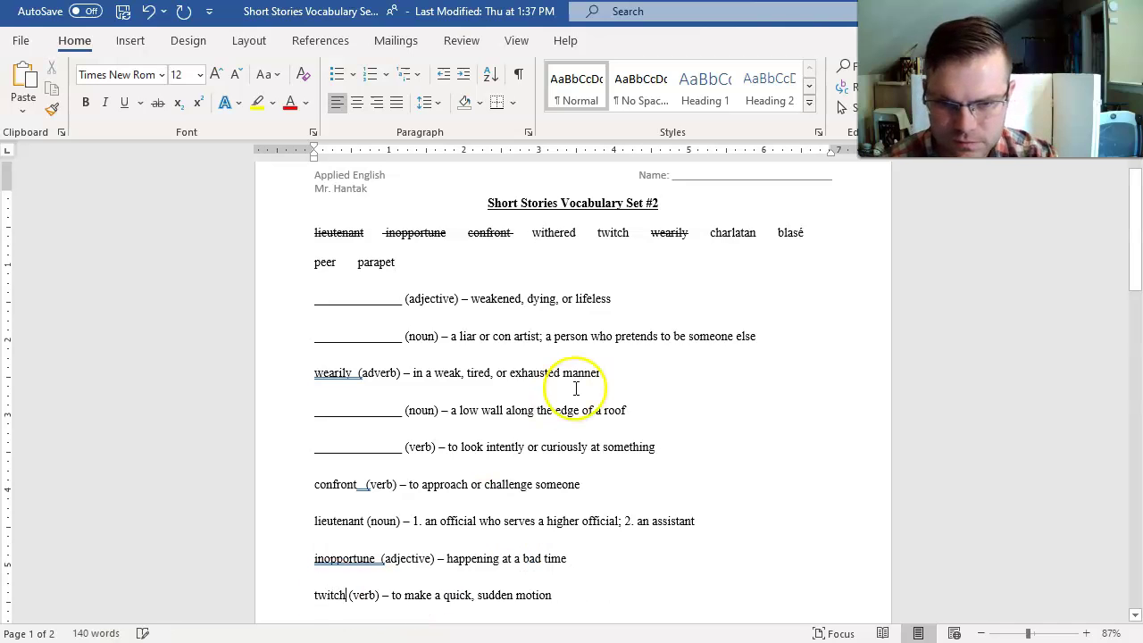
# Strike out twitch in the worksheet's word bank
pyautogui.click(631, 229)
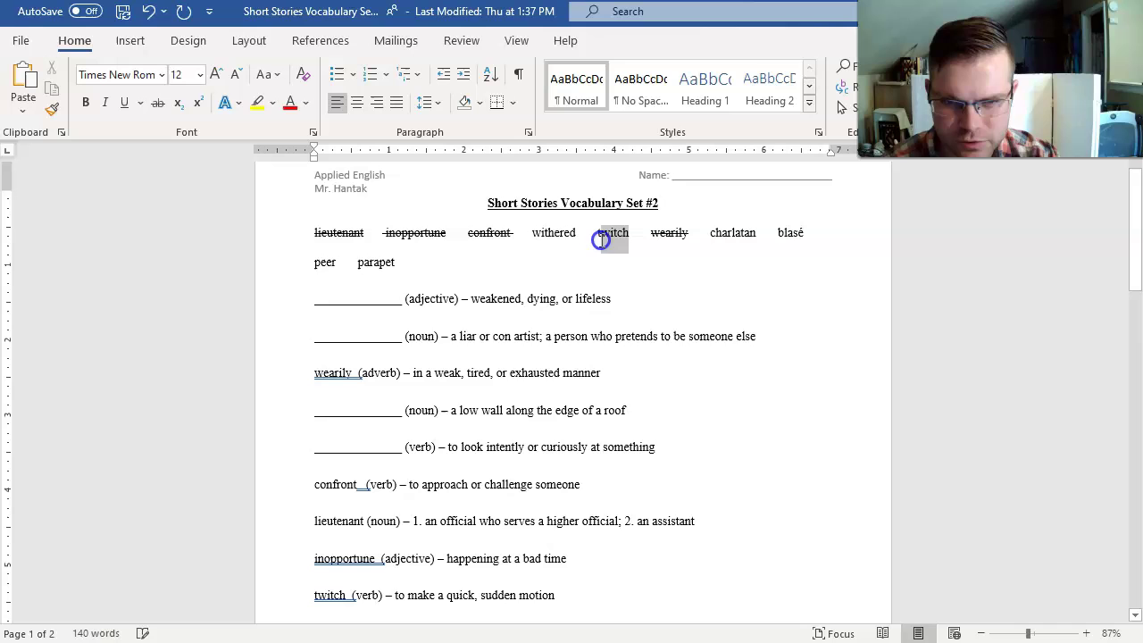
pyautogui.moveTo(601, 239); pyautogui.dragTo(595, 242)
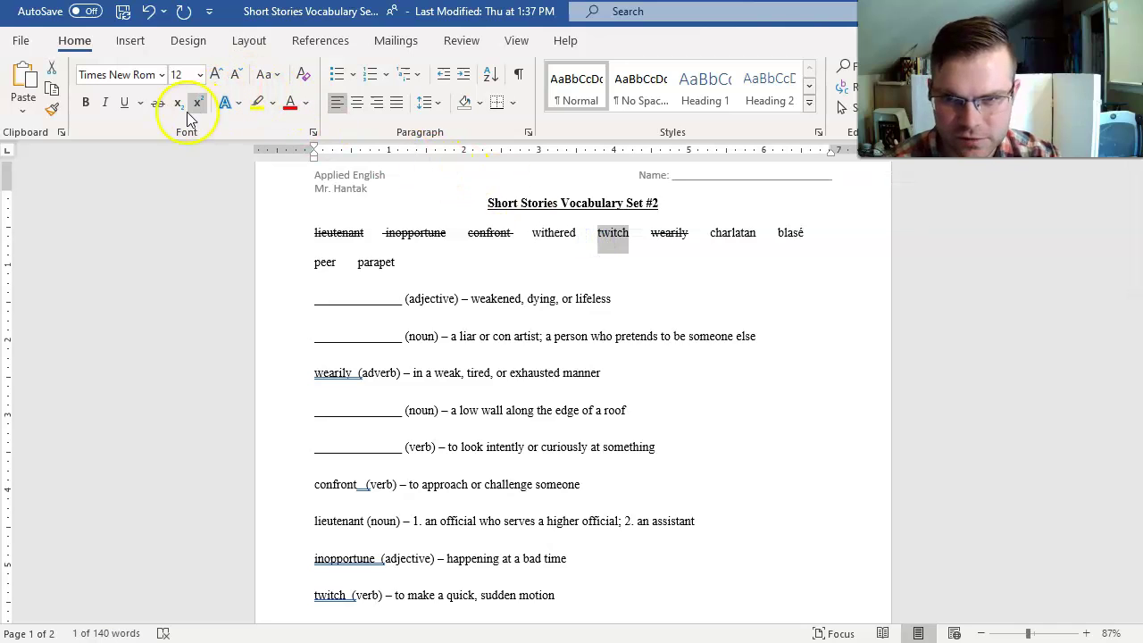
pyautogui.click(157, 102)
pyautogui.click(807, 372)
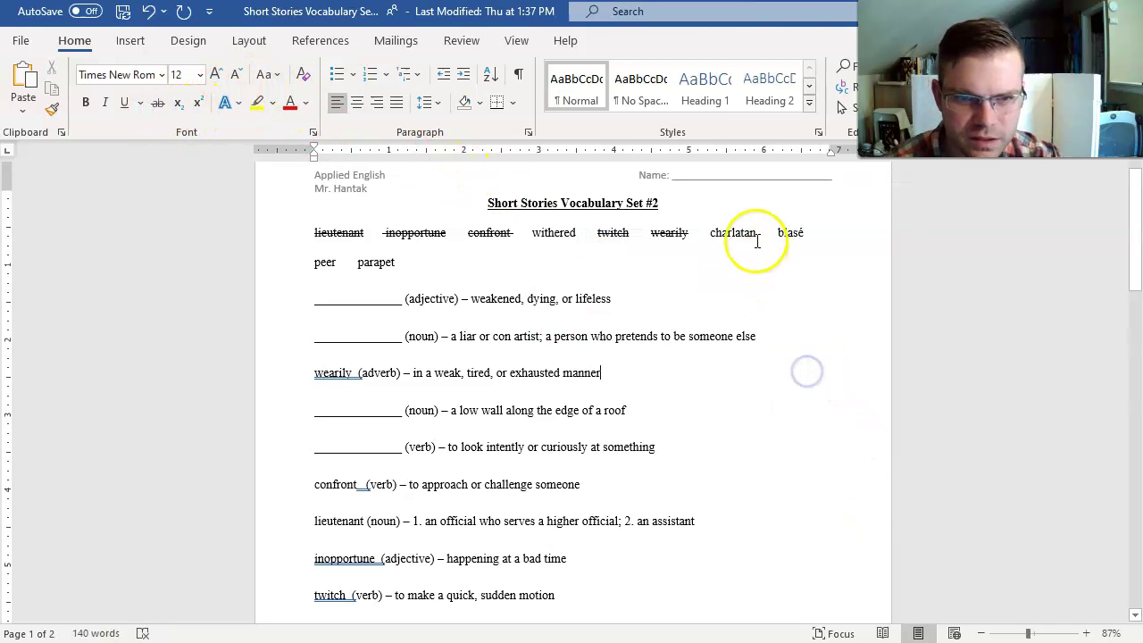
# Switch to the browser and look up charlatan on Merriam-Webster
pyautogui.hotkey('alt', 'Tab')
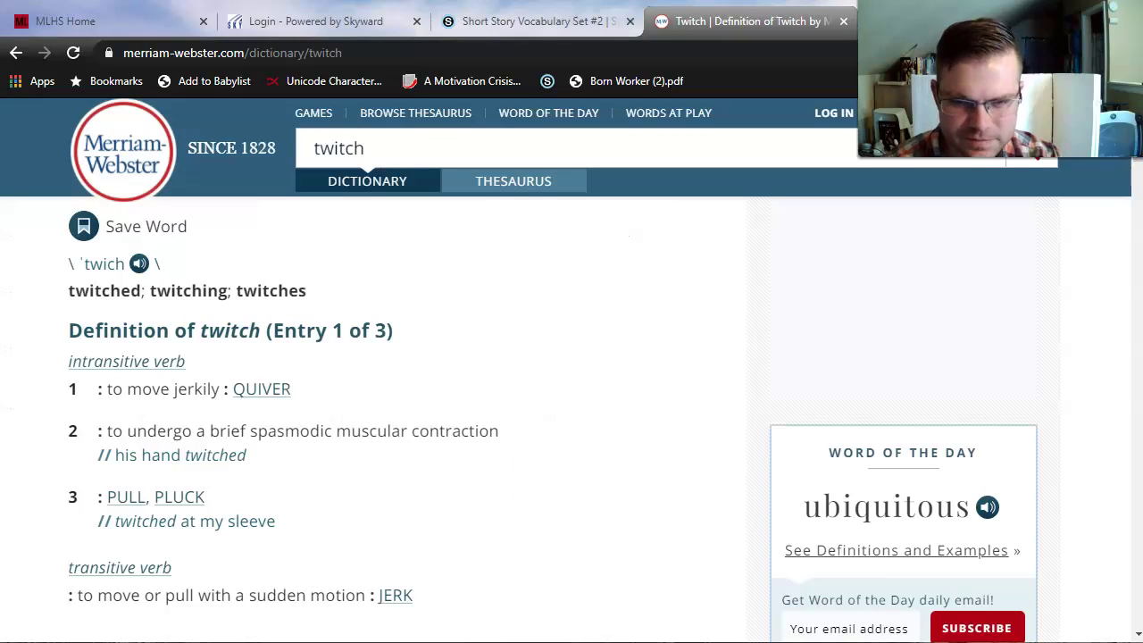
pyautogui.moveTo(438, 166); pyautogui.dragTo(72, 170)
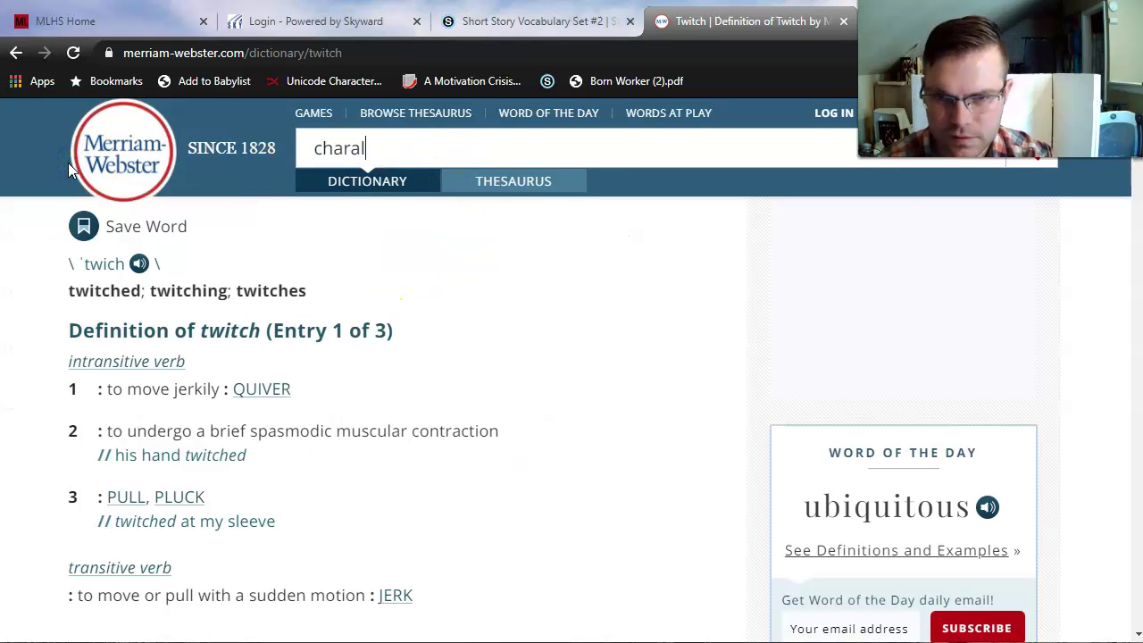
pyautogui.write('charlatan')
pyautogui.press('Return')
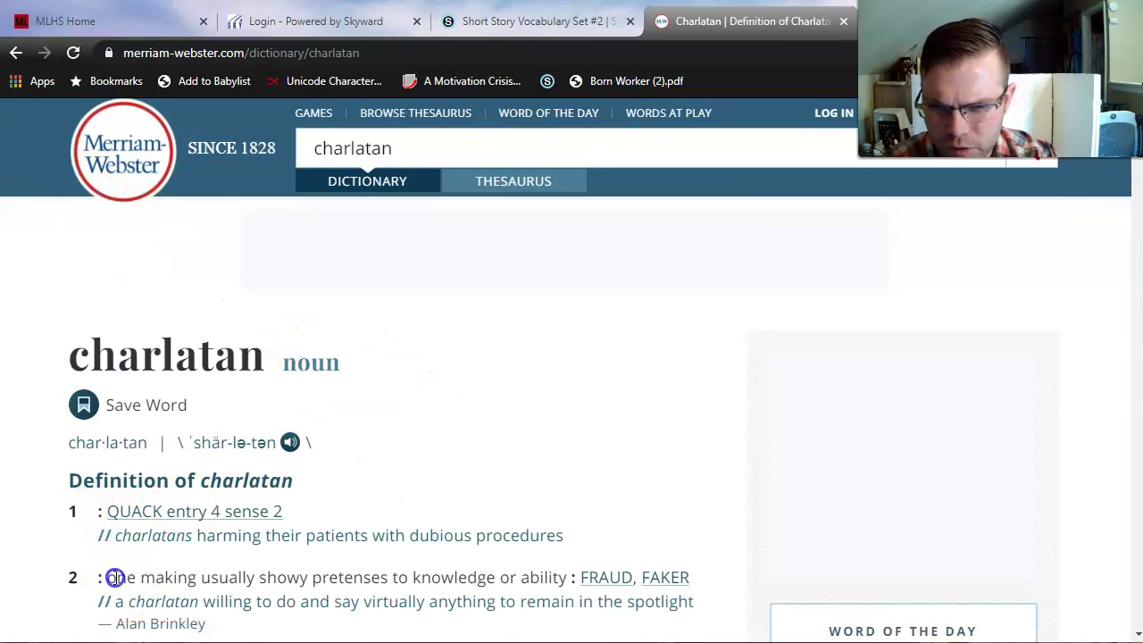
# Read the charlatan definitions, highlighting "one making usually showy pretenses to knowledge or ability", and glance through the rest of the entry
pyautogui.moveTo(114, 577); pyautogui.dragTo(561, 575)
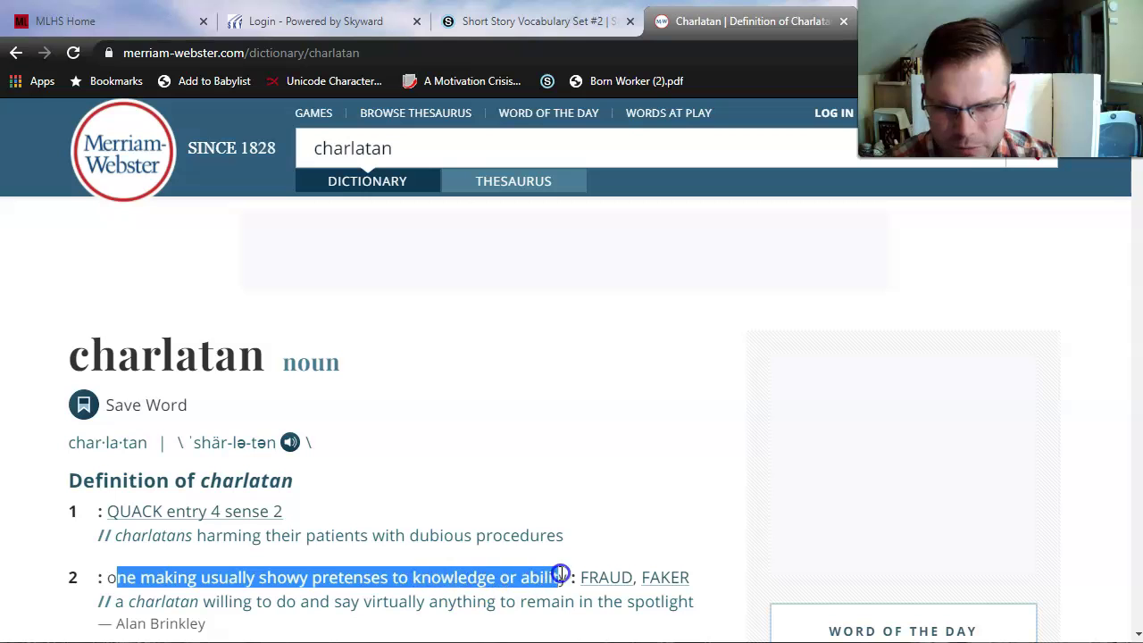
pyautogui.click(673, 512)
pyautogui.scroll(-2, 429, 465)
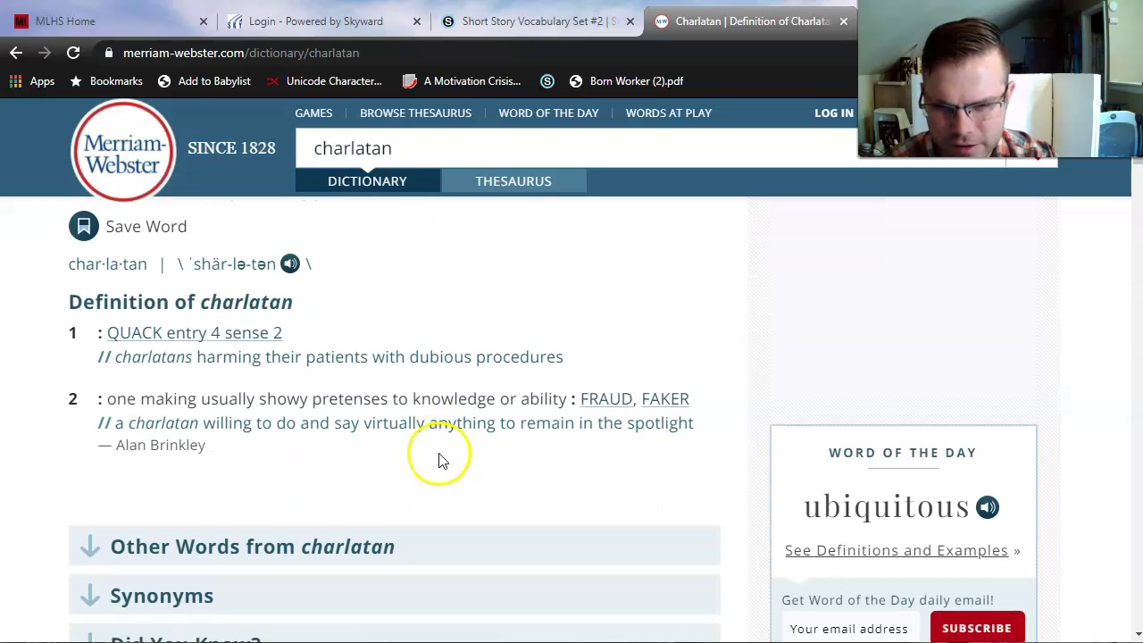
pyautogui.scroll(-5, 250, 483)
pyautogui.scroll(4, 259, 468)
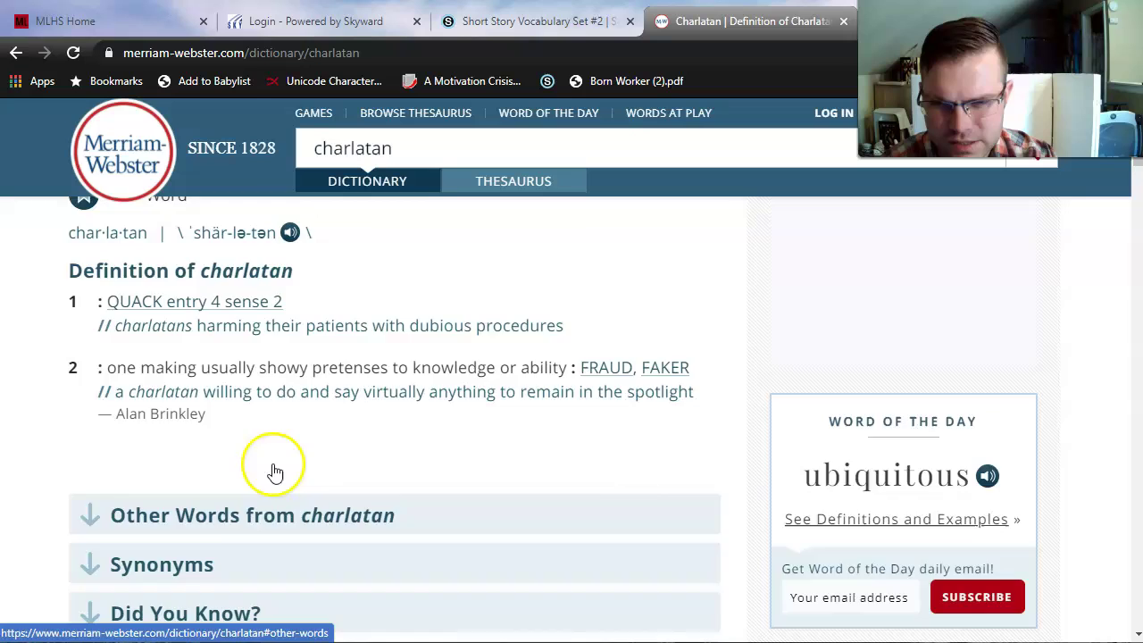
pyautogui.scroll(3, 275, 472)
# Return to the Word worksheet and enter charlatan in the blank for the noun "a liar or con artist; a person who pretends to be someone else"
pyautogui.click(518, 20)
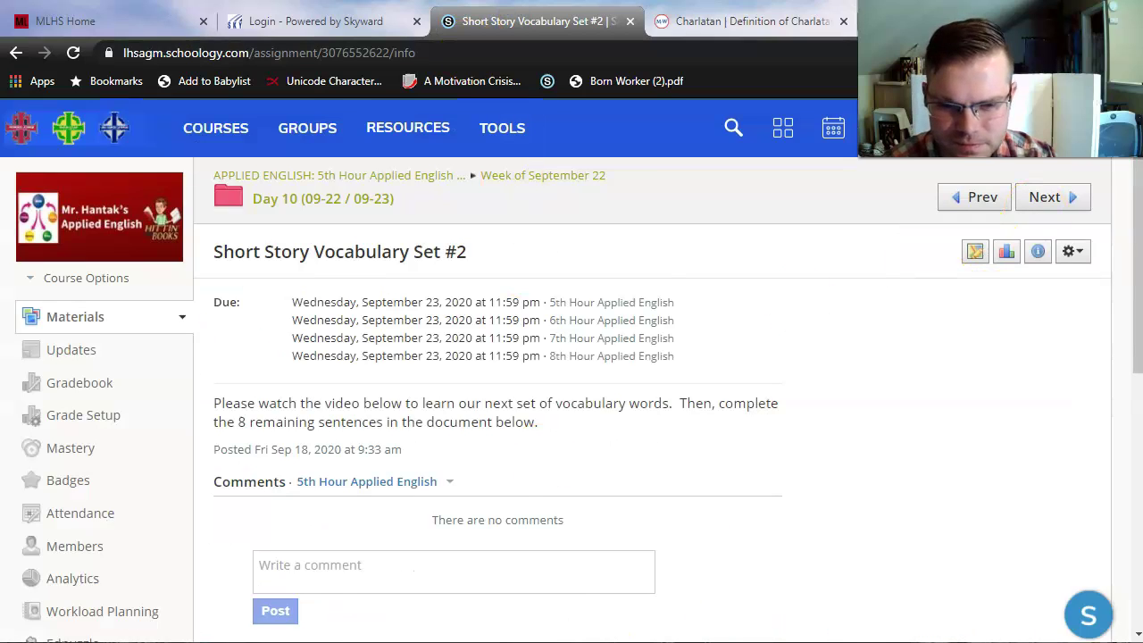
pyautogui.hotkey('alt', 'Tab')
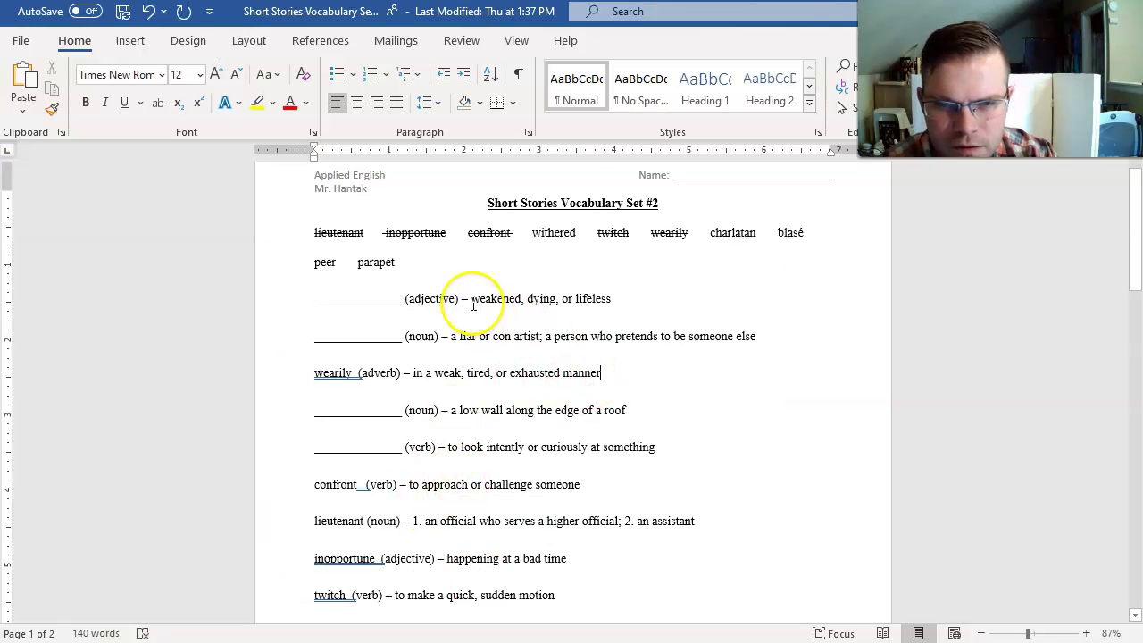
pyautogui.moveTo(451, 335); pyautogui.dragTo(755, 336)
pyautogui.click(756, 336)
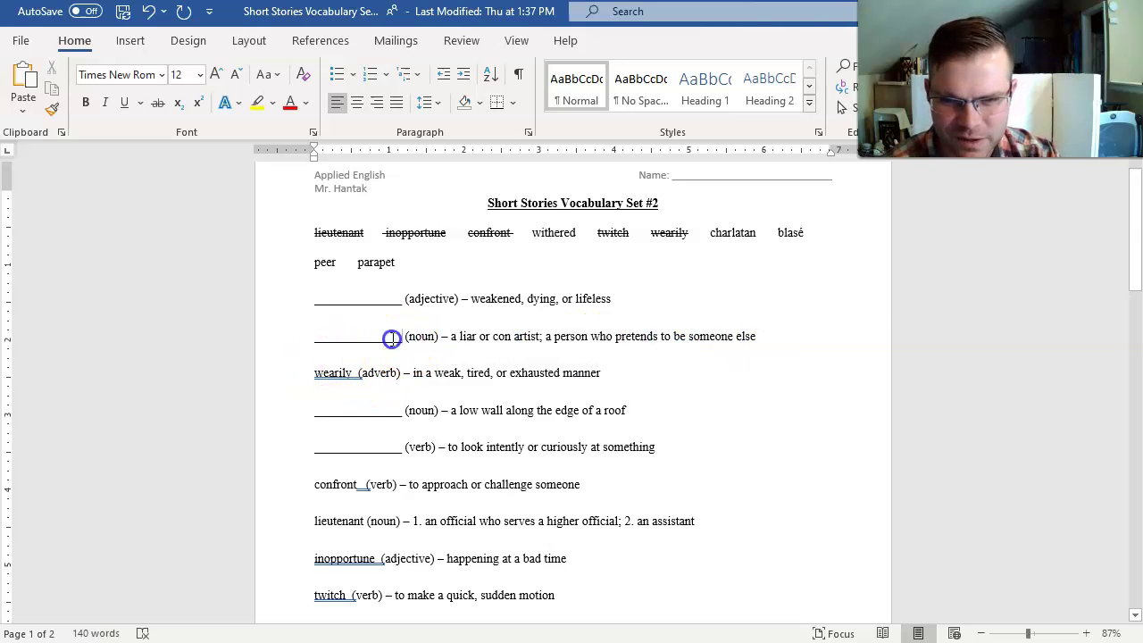
pyautogui.moveTo(391, 338); pyautogui.dragTo(301, 331)
pyautogui.write('charl')
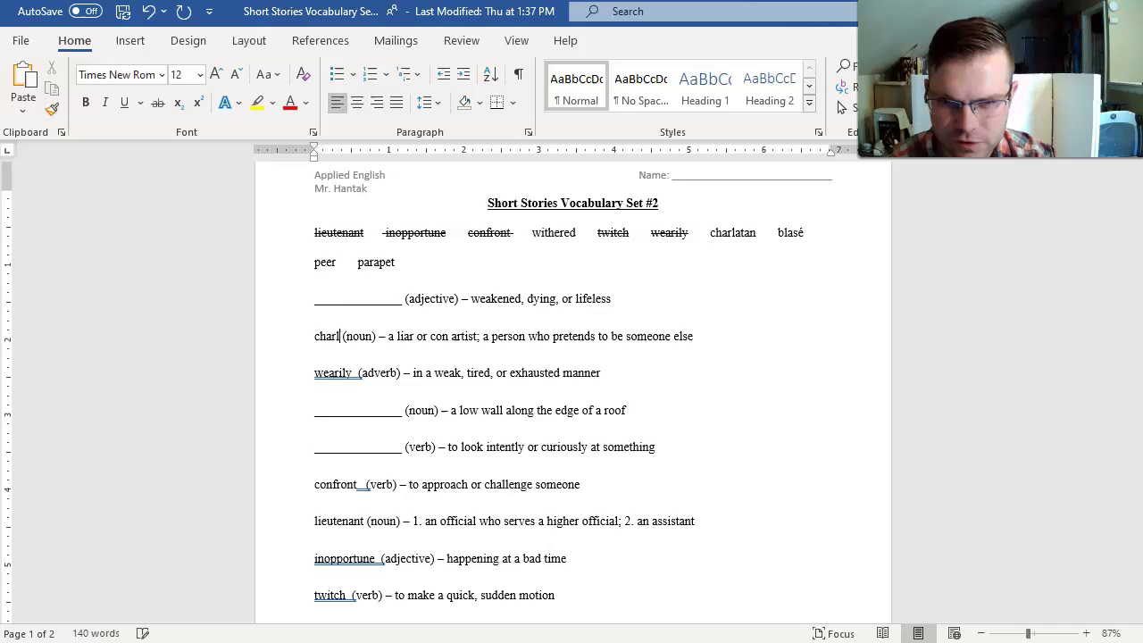
pyautogui.write('atan')
pyautogui.hotkey('ctrl', 'z')
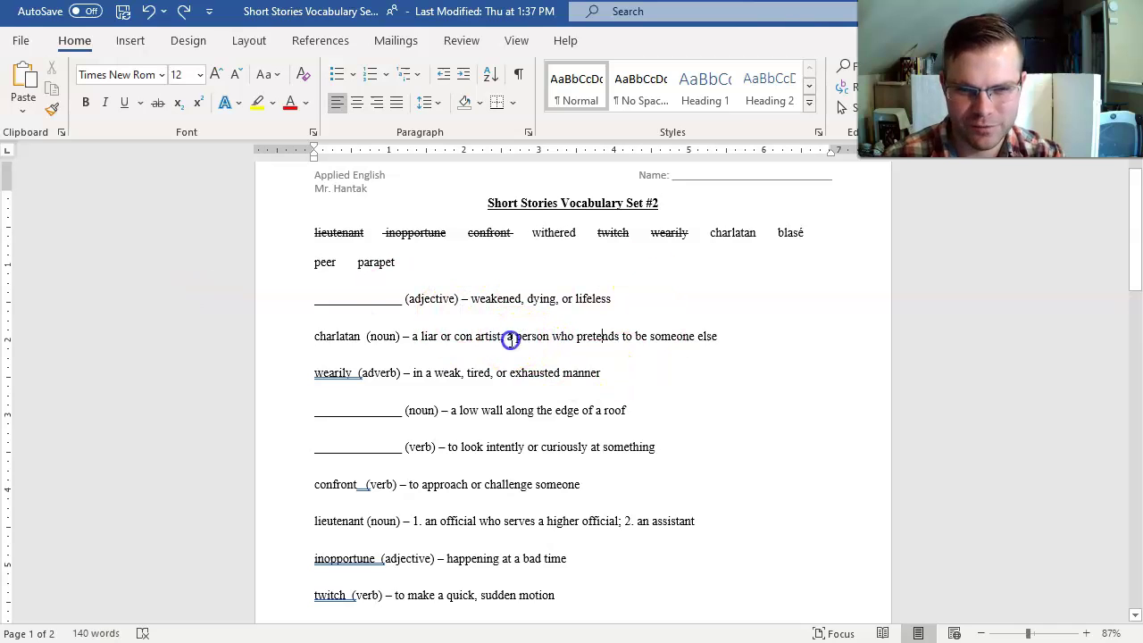
# Reread "a person who pretends to be someone else" in the charlatan definition and strike out charlatan in the word bank
pyautogui.moveTo(509, 338); pyautogui.dragTo(719, 336)
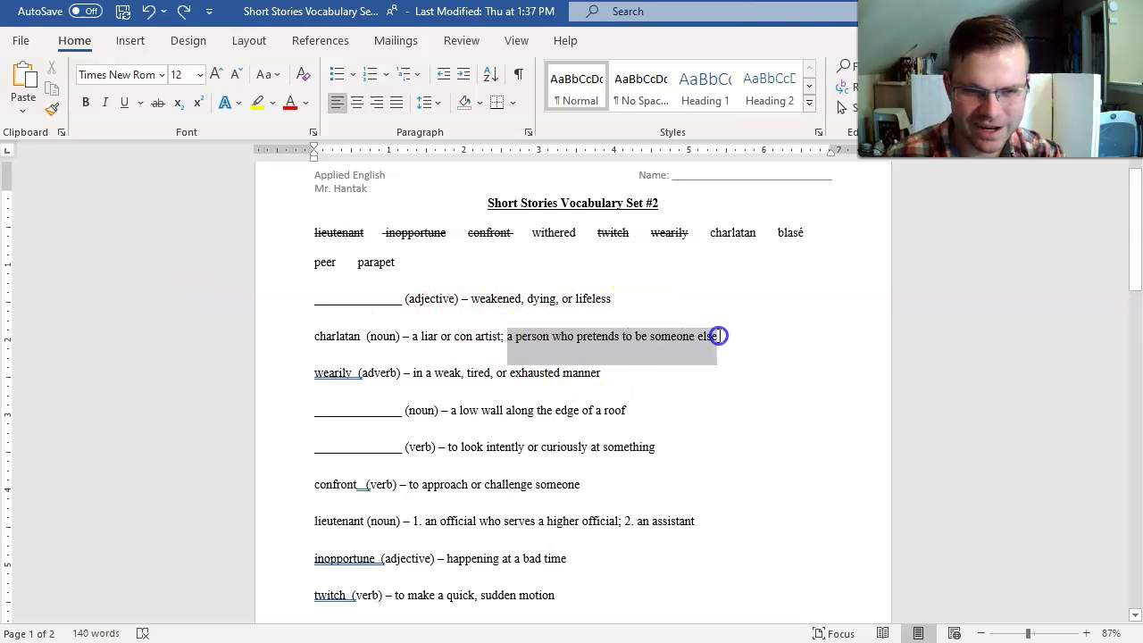
pyautogui.click(580, 341)
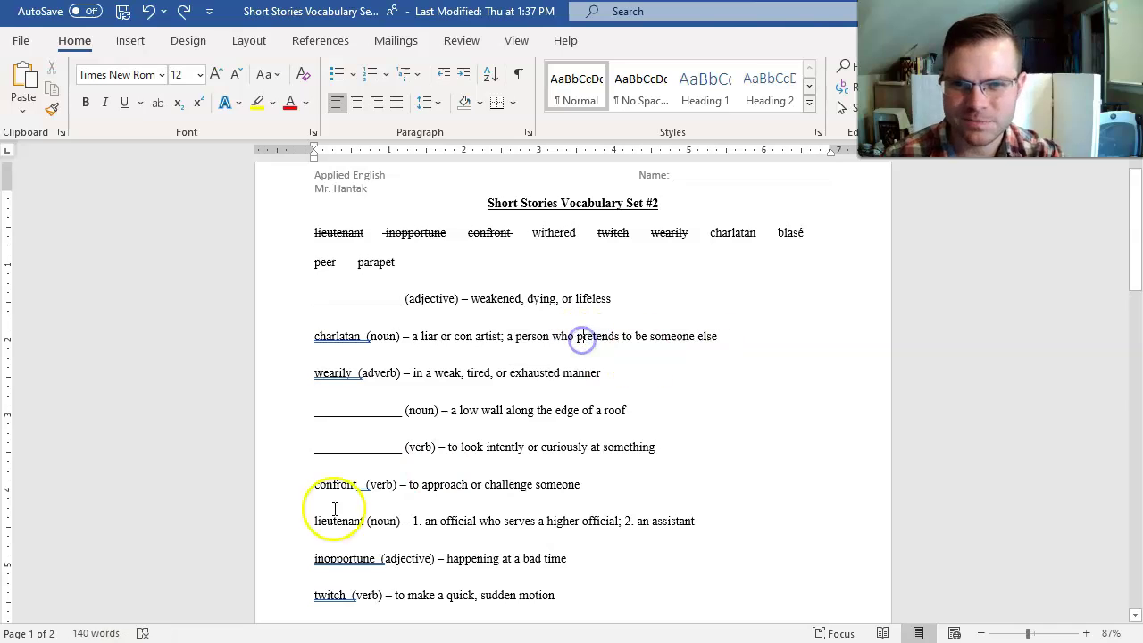
pyautogui.click(163, 104)
pyautogui.click(709, 286)
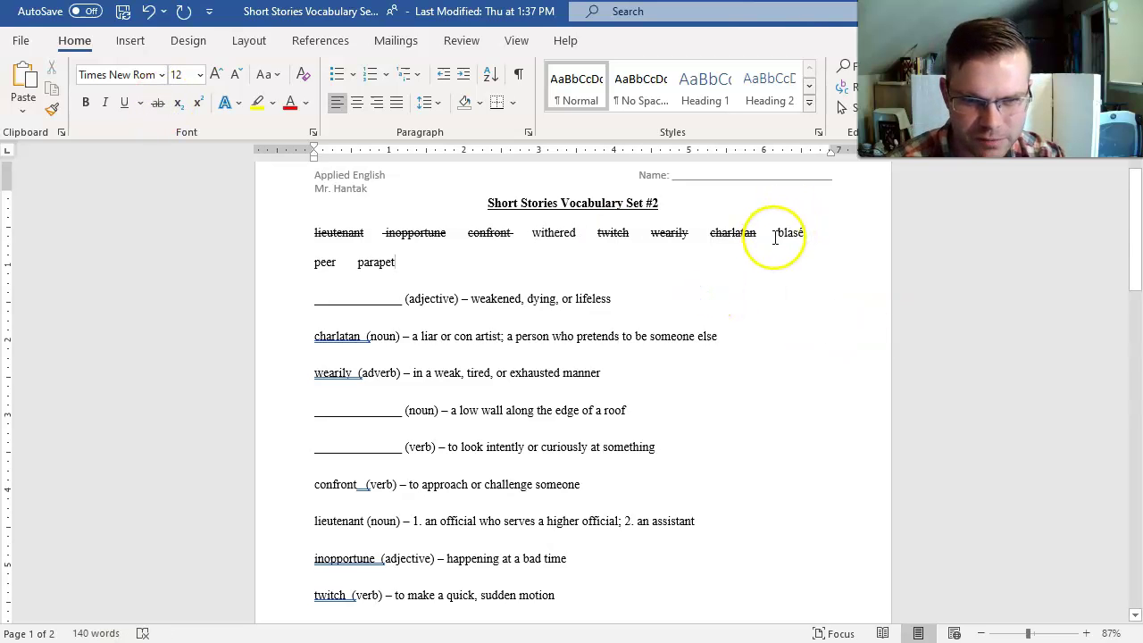
# Switch from the worksheet to Merriam-Webster in the browser and look up the word bank entry blasé in the dictionary
pyautogui.moveTo(775, 238); pyautogui.dragTo(804, 234)
pyautogui.click(823, 298)
pyautogui.hotkey('alt', 'Tab')
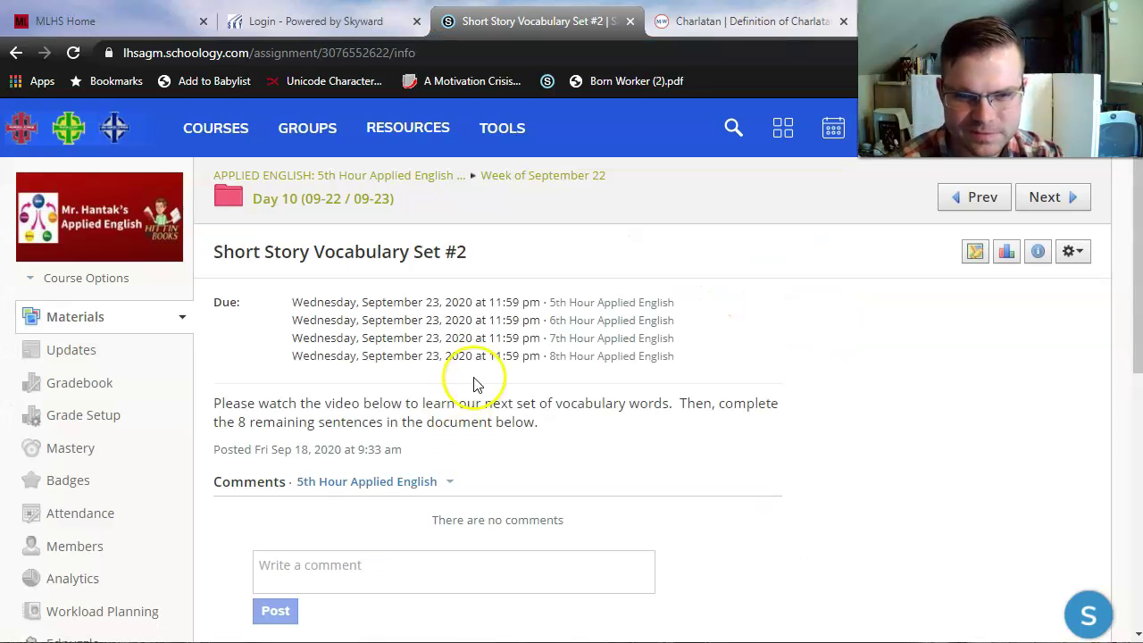
pyautogui.click(786, 22)
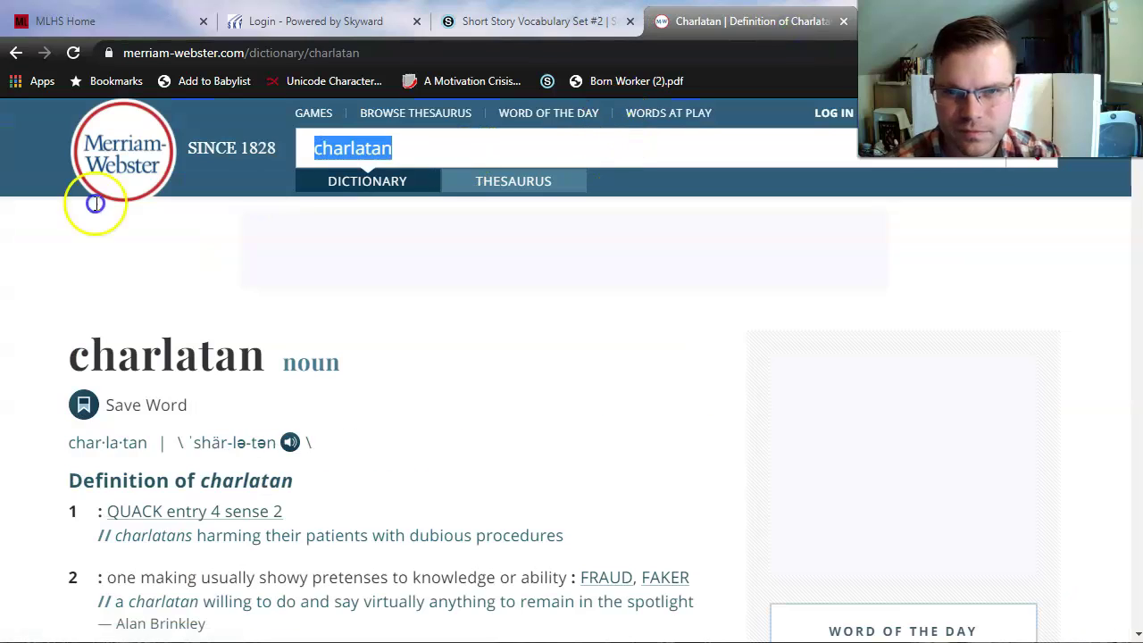
pyautogui.write('blase d')
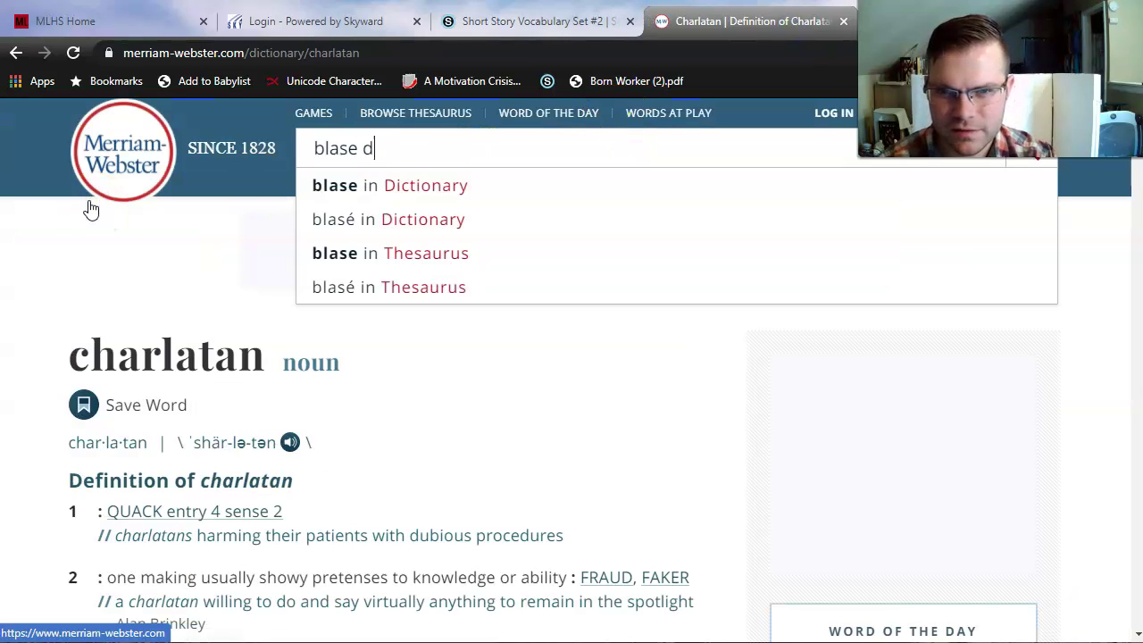
pyautogui.press('BackSpace')
pyautogui.press('BackSpace')
pyautogui.click(354, 218)
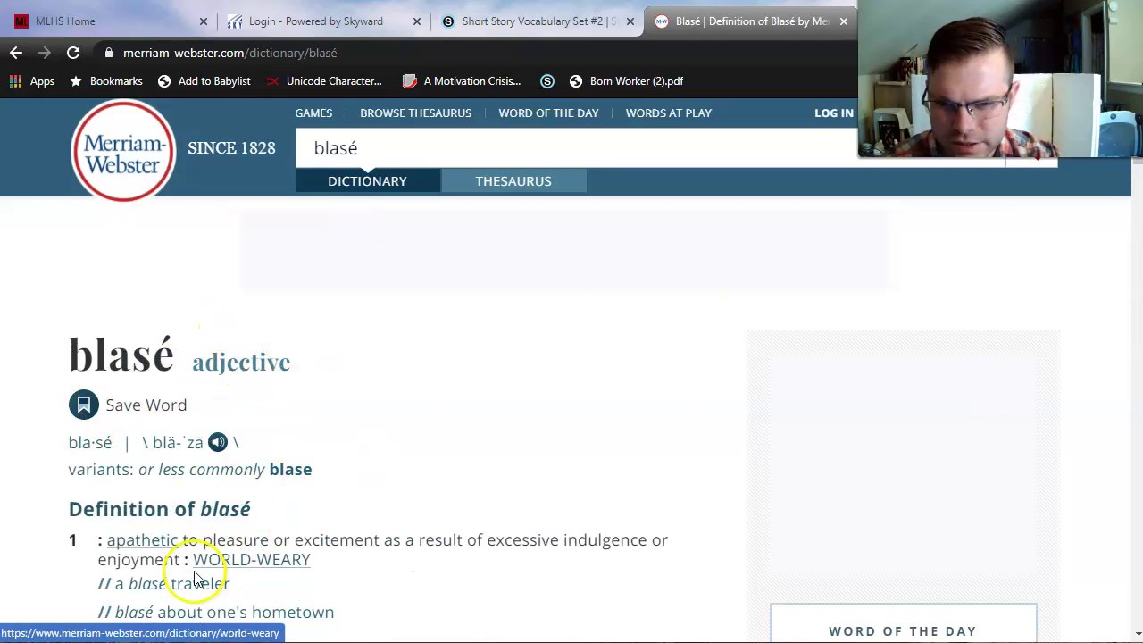
# Read the blasé definitions, highlighting "pleasure or excitement as a result of excessive indulgence" and checking the remaining senses
pyautogui.moveTo(204, 539); pyautogui.dragTo(431, 536)
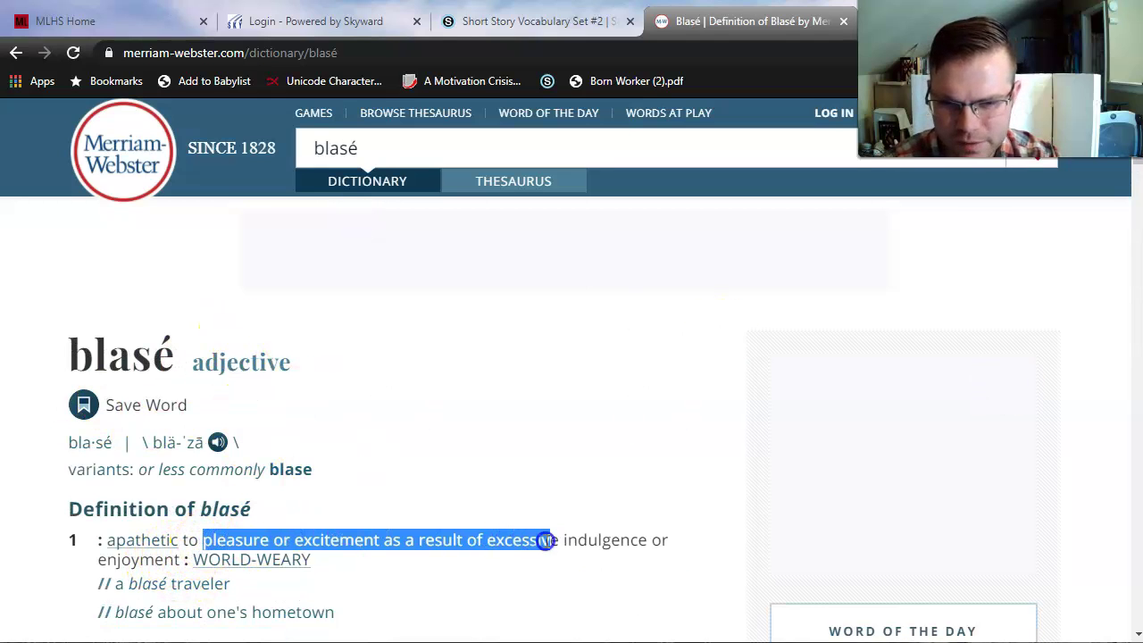
pyautogui.moveTo(640, 540); pyautogui.dragTo(640, 540)
pyautogui.click(467, 599)
pyautogui.scroll(-2, 401, 581)
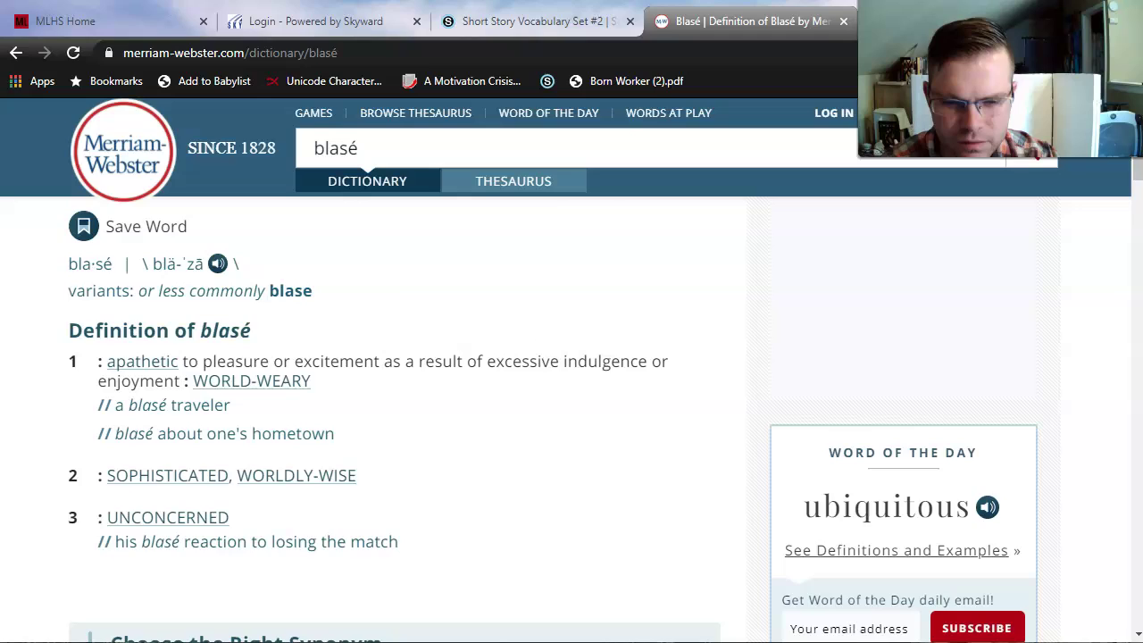
# Return to the Word worksheet, compare the open adjective definitions, and enter blasé in the blank for "uncaring; not excited about anything"
pyautogui.hotkey('alt', 'Tab')
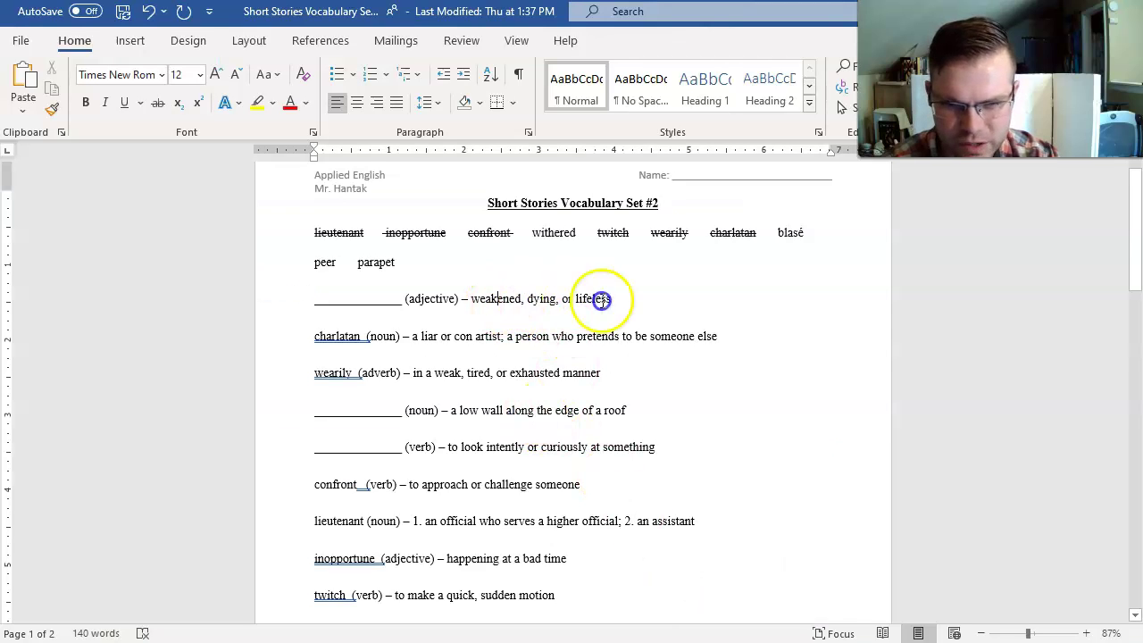
pyautogui.moveTo(470, 299); pyautogui.dragTo(676, 306)
pyautogui.click(676, 306)
pyautogui.scroll(-3, 656, 410)
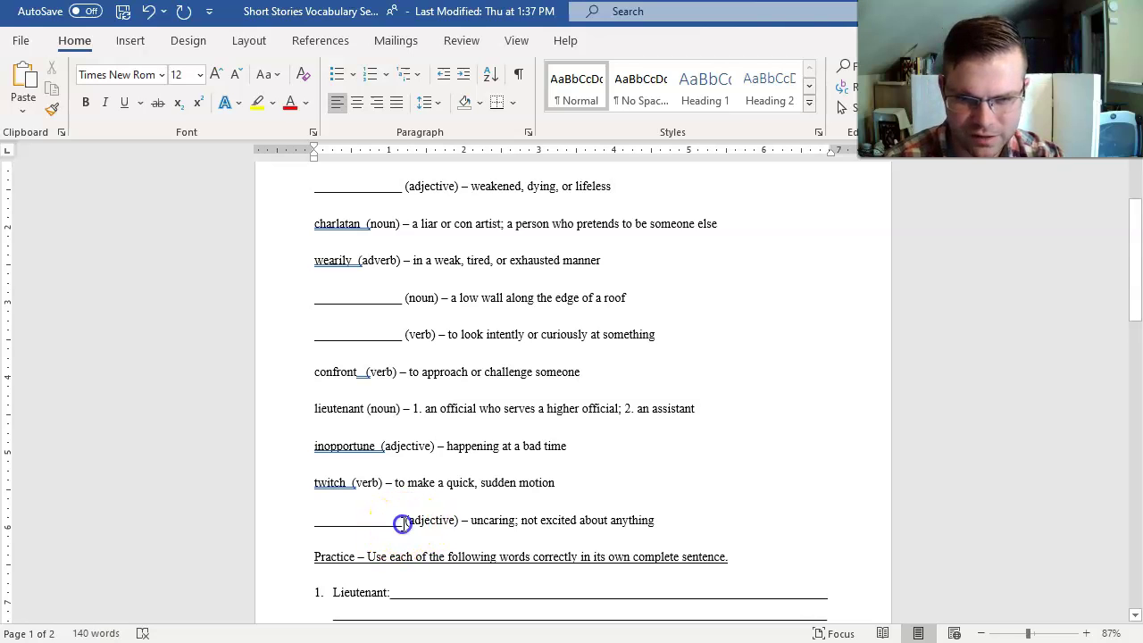
pyautogui.moveTo(402, 523); pyautogui.dragTo(309, 520)
pyautogui.write('blase')
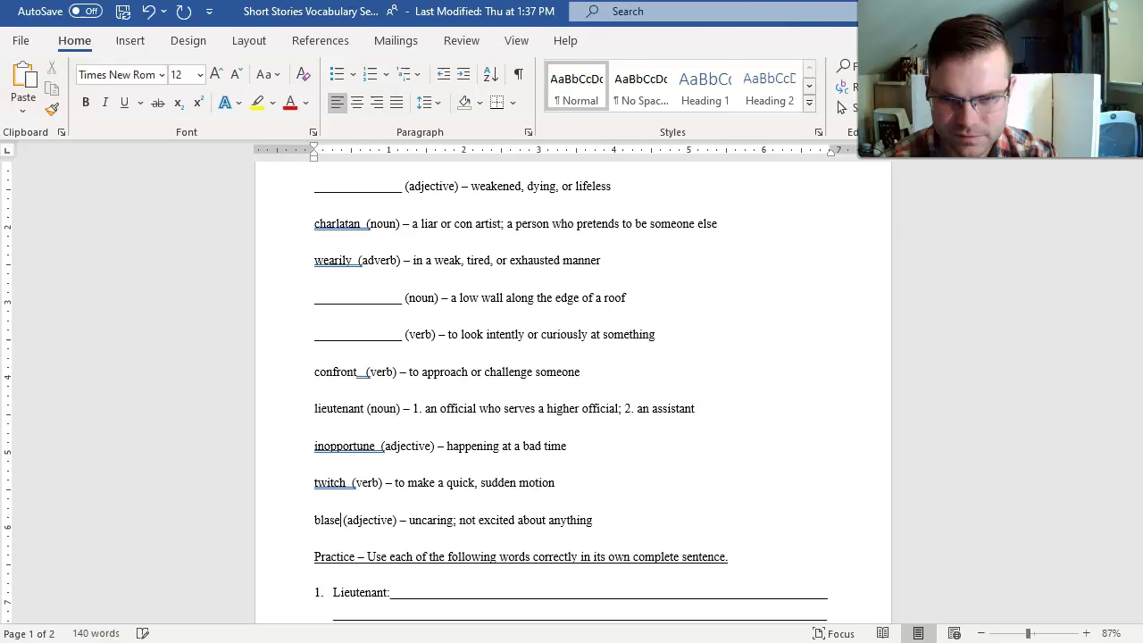
pyautogui.press('BackSpace')
pyautogui.write('é')
pyautogui.click(331, 519)
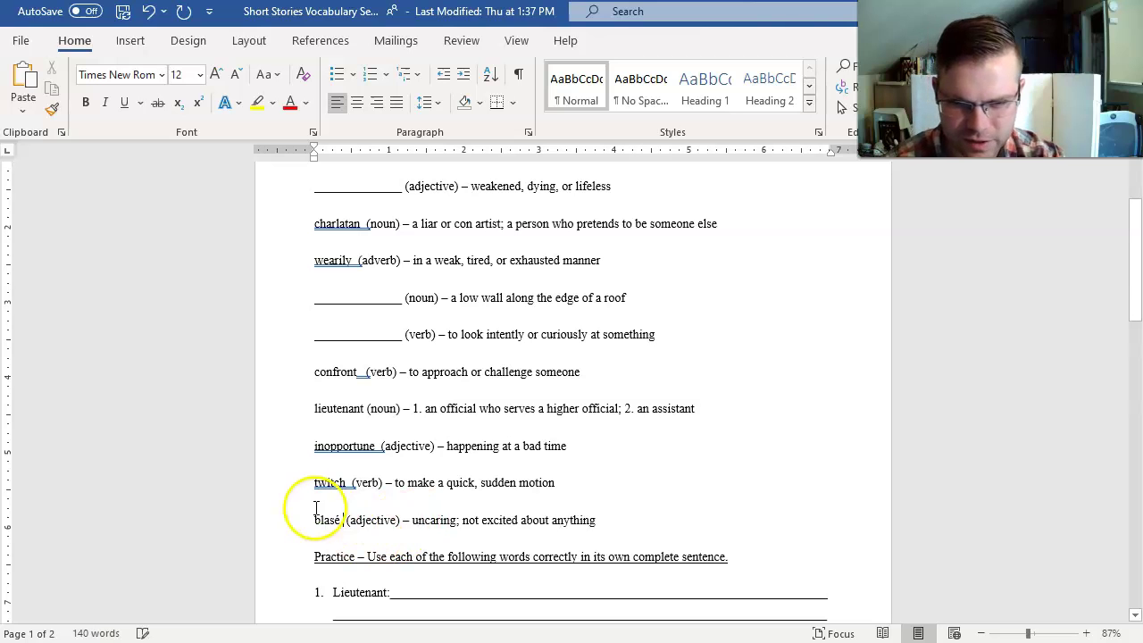
# Strike out blasé in the worksheet's word bank
pyautogui.scroll(2, 407, 491)
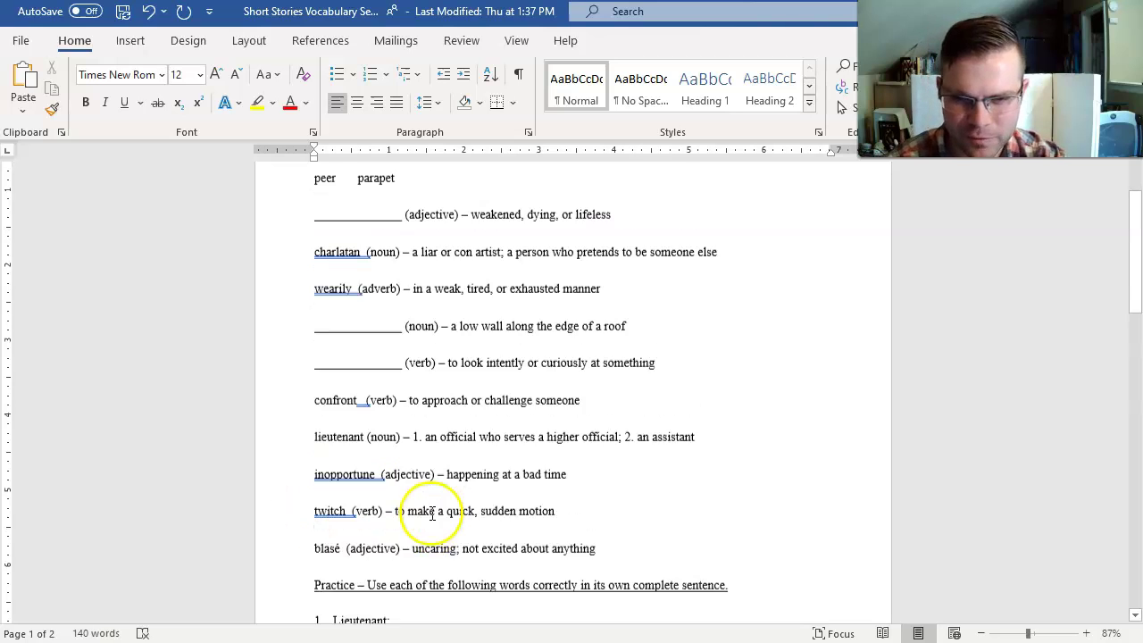
pyautogui.scroll(2, 384, 546)
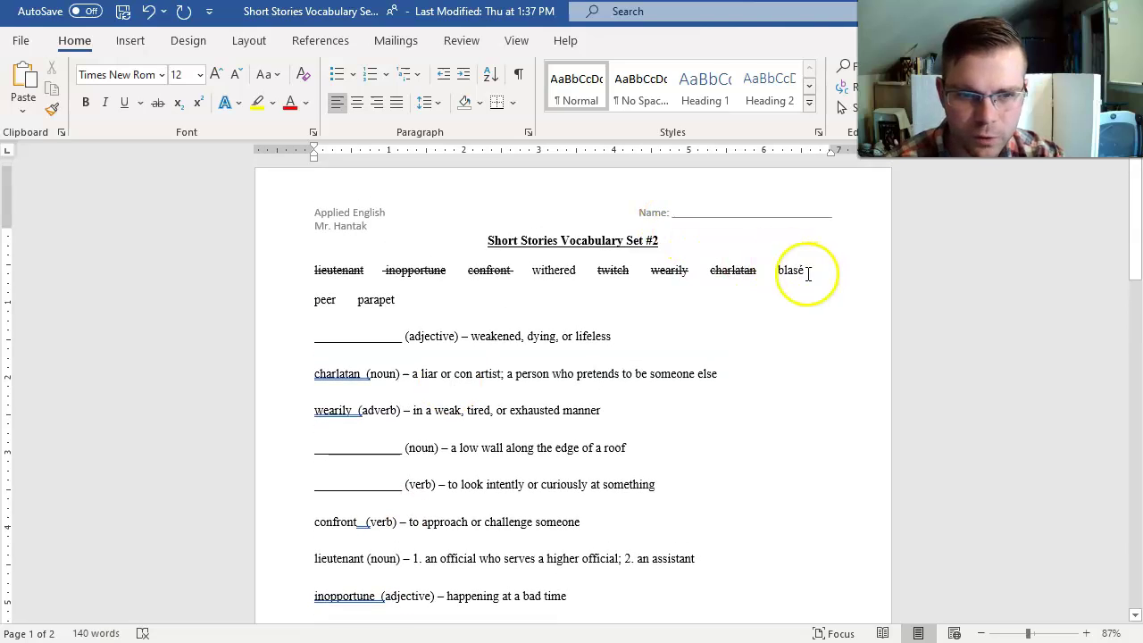
pyautogui.moveTo(808, 275); pyautogui.dragTo(778, 273)
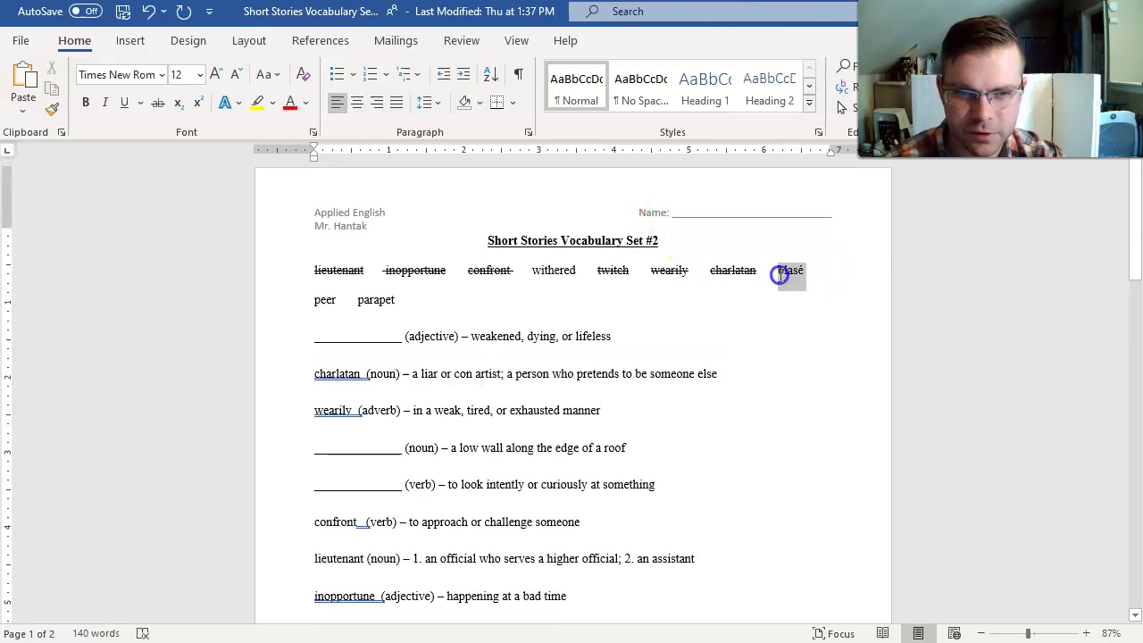
pyautogui.click(158, 103)
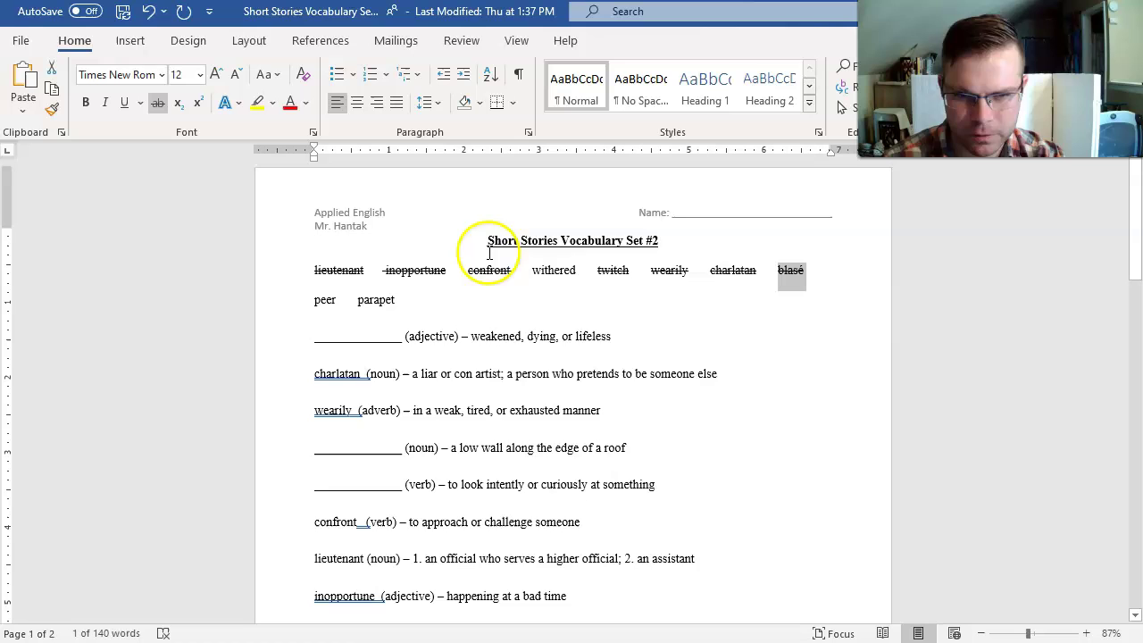
pyautogui.click(349, 297)
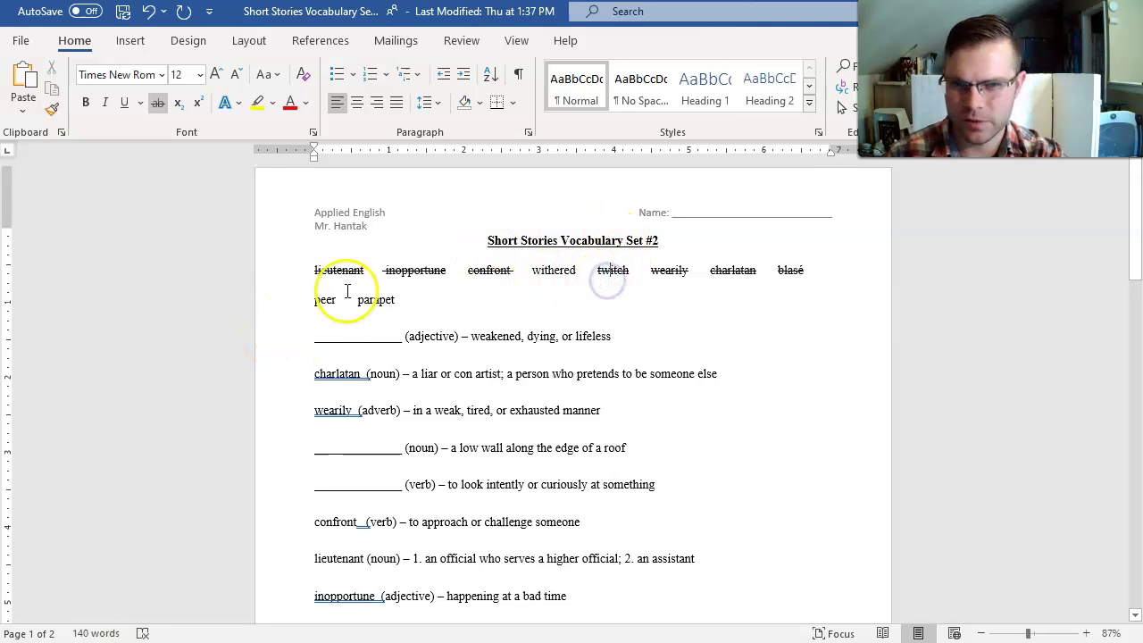
# Switch from the worksheet to Merriam-Webster in the browser and look up the word bank entry peer in the dictionary
pyautogui.moveTo(299, 312); pyautogui.dragTo(338, 300)
pyautogui.click(358, 336)
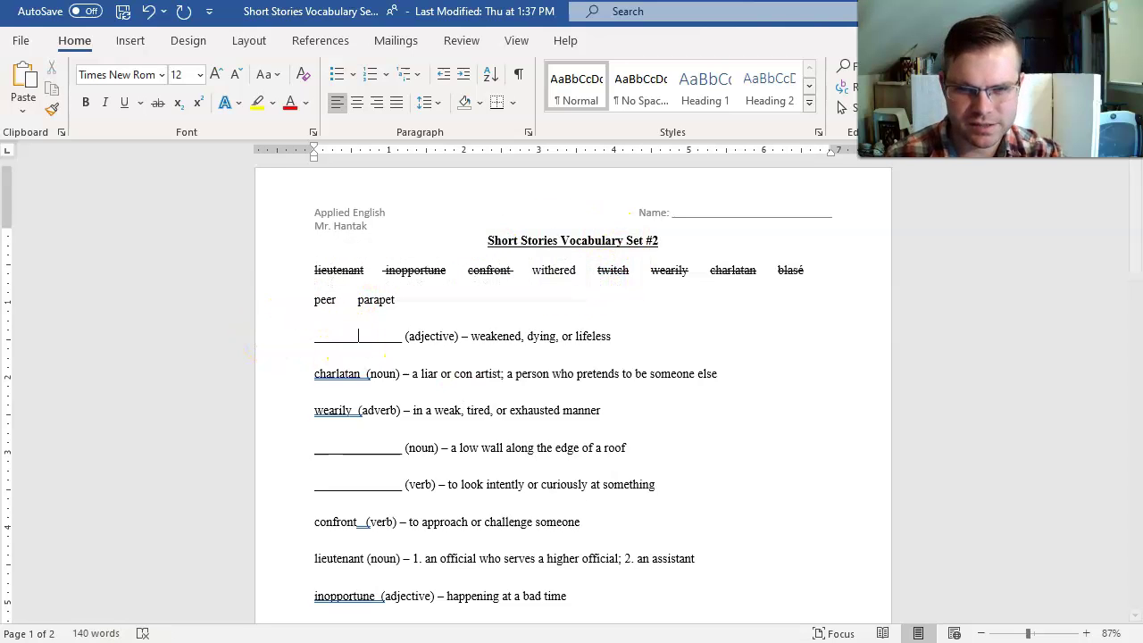
pyautogui.hotkey('alt', 'Tab')
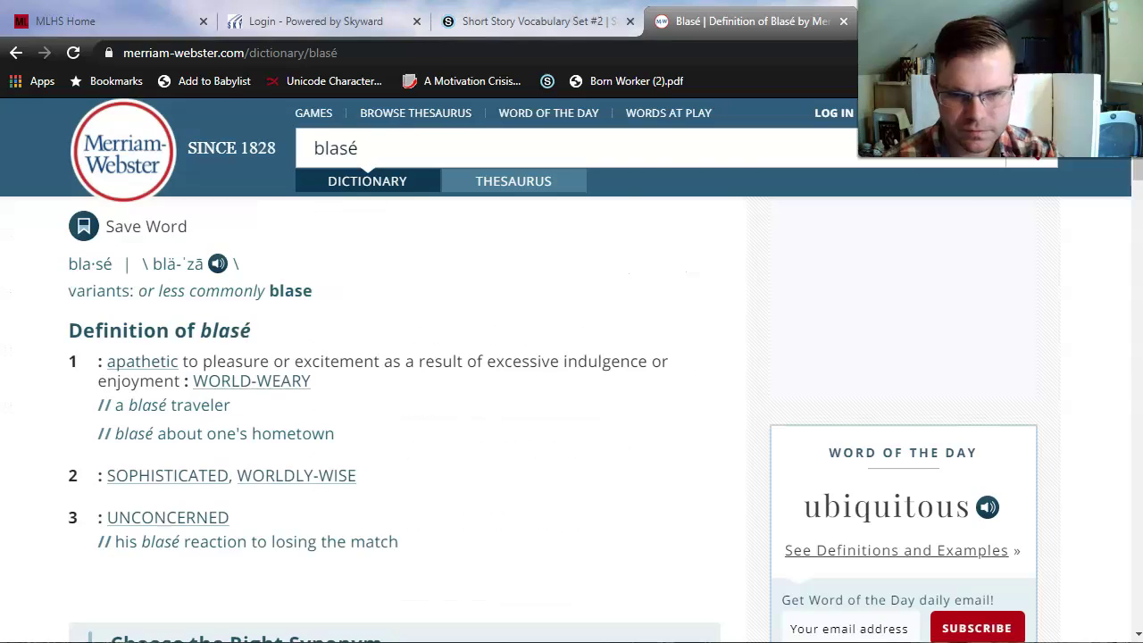
pyautogui.click(638, 150)
pyautogui.write('peer')
pyautogui.press('Return')
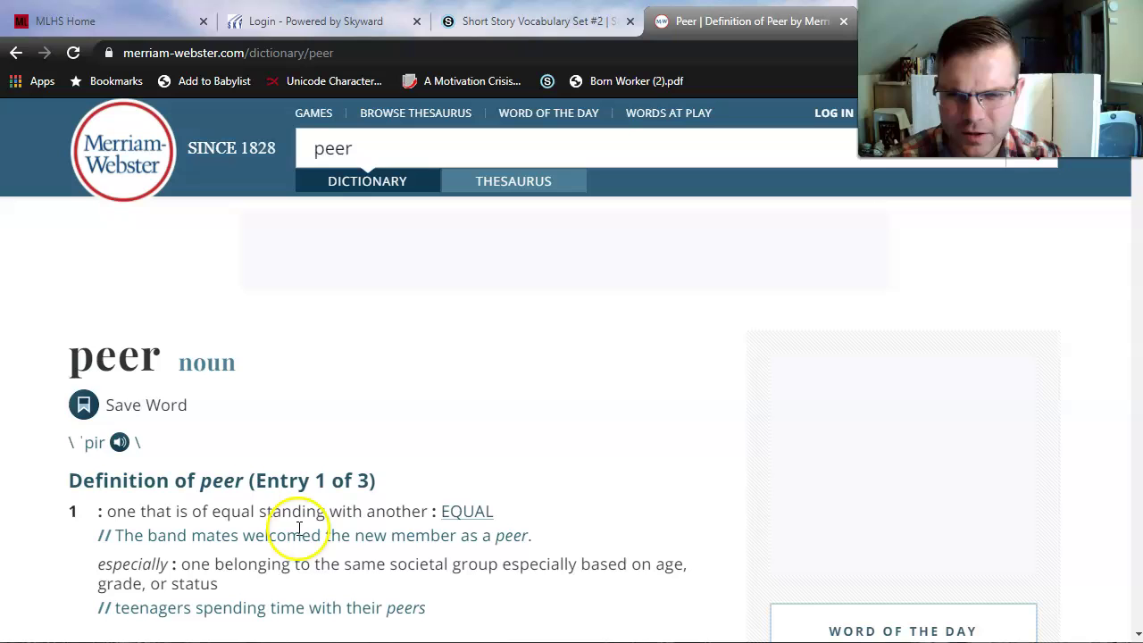
# Read the peer definitions through to the verb entry, highlighting "to look narrowly or curiously" and the sense about looking searchingly
pyautogui.scroll(-2, 179, 525)
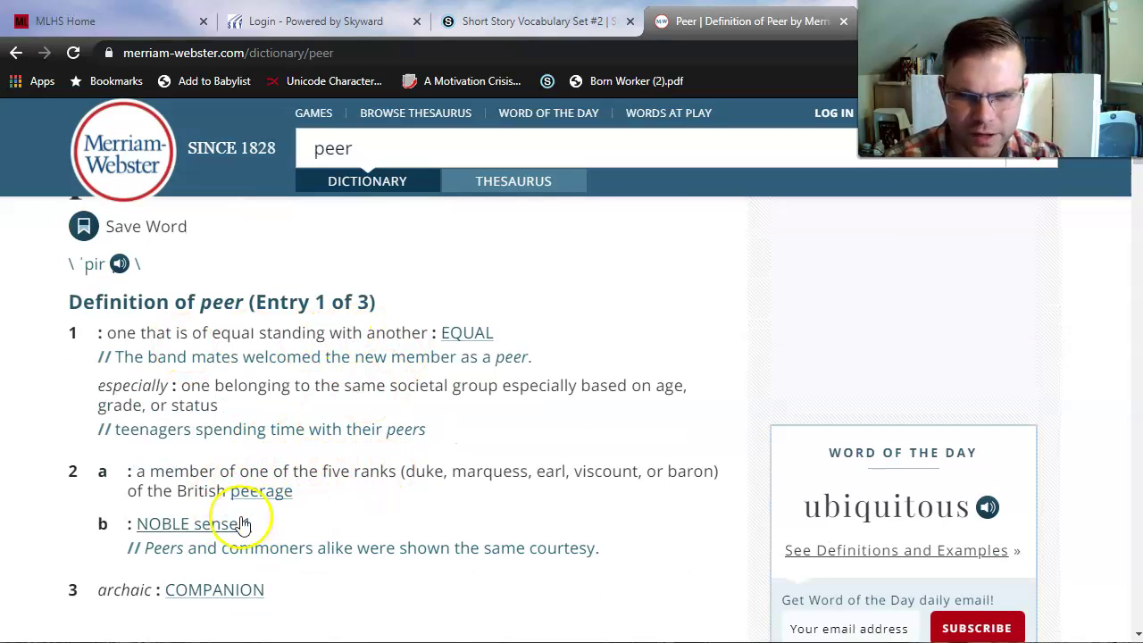
pyautogui.scroll(-2, 317, 507)
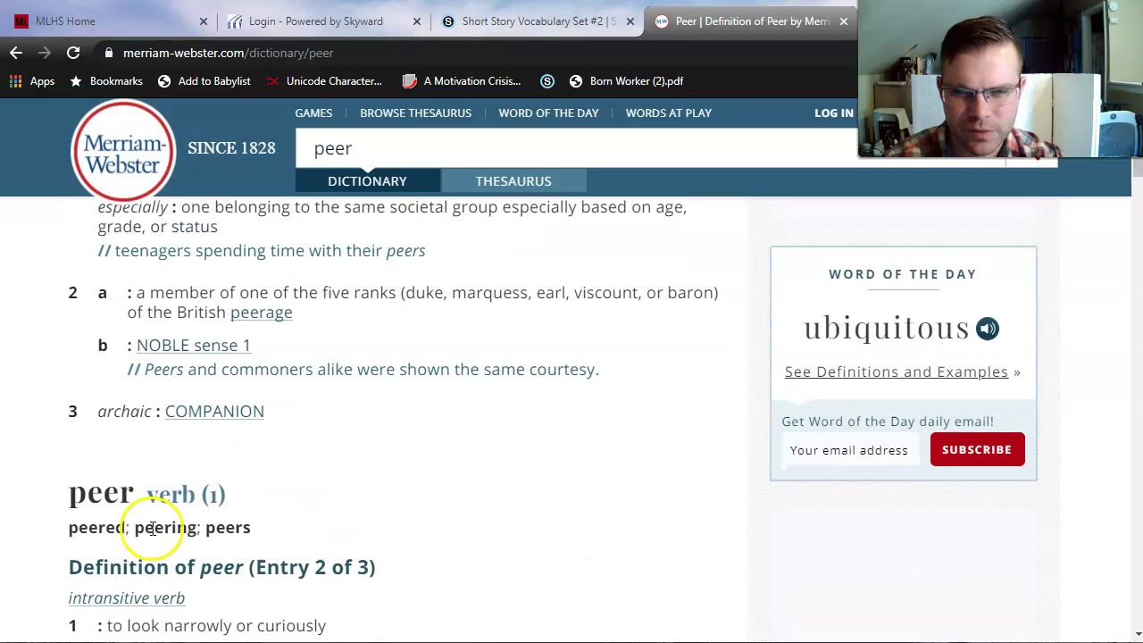
pyautogui.scroll(-1, 190, 518)
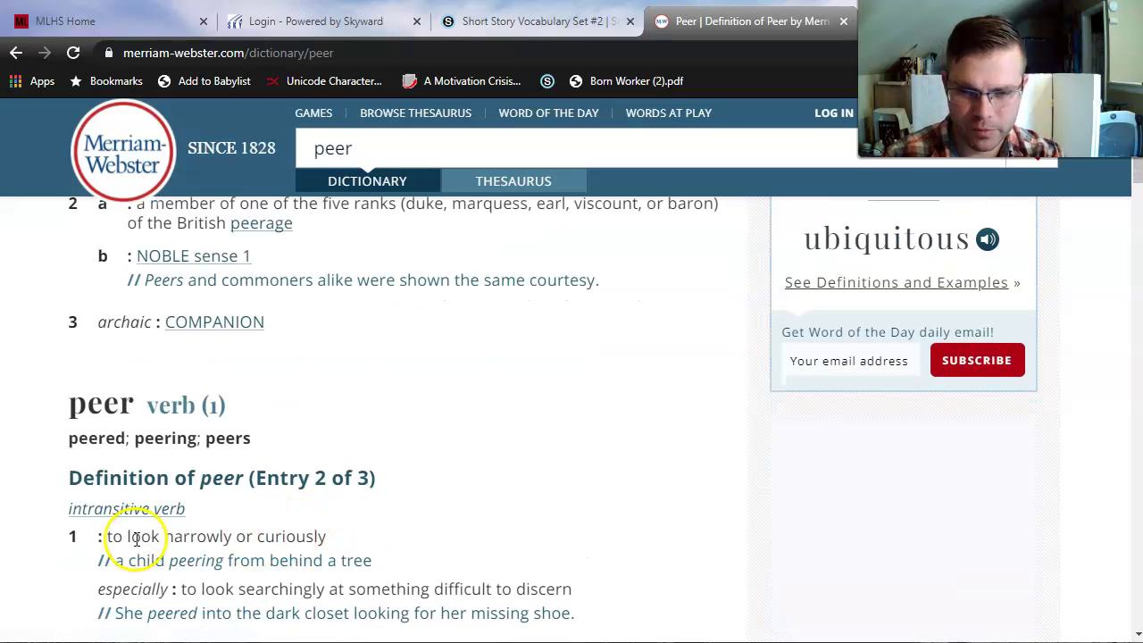
pyautogui.moveTo(112, 538); pyautogui.dragTo(342, 551)
pyautogui.click(444, 515)
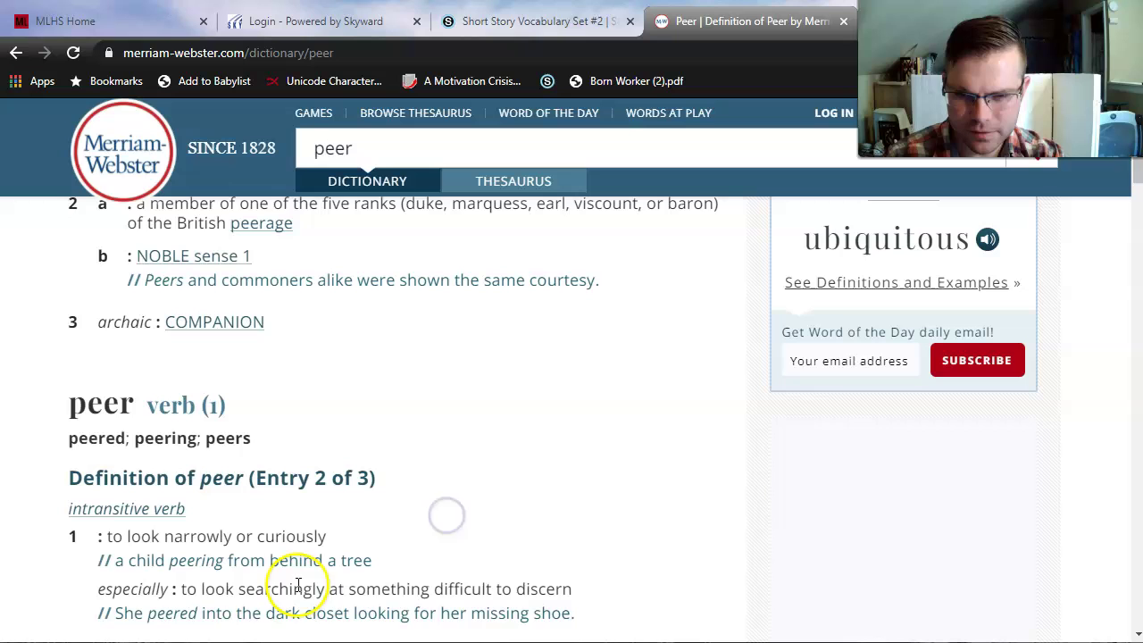
pyautogui.moveTo(183, 589); pyautogui.dragTo(597, 612)
pyautogui.click(625, 482)
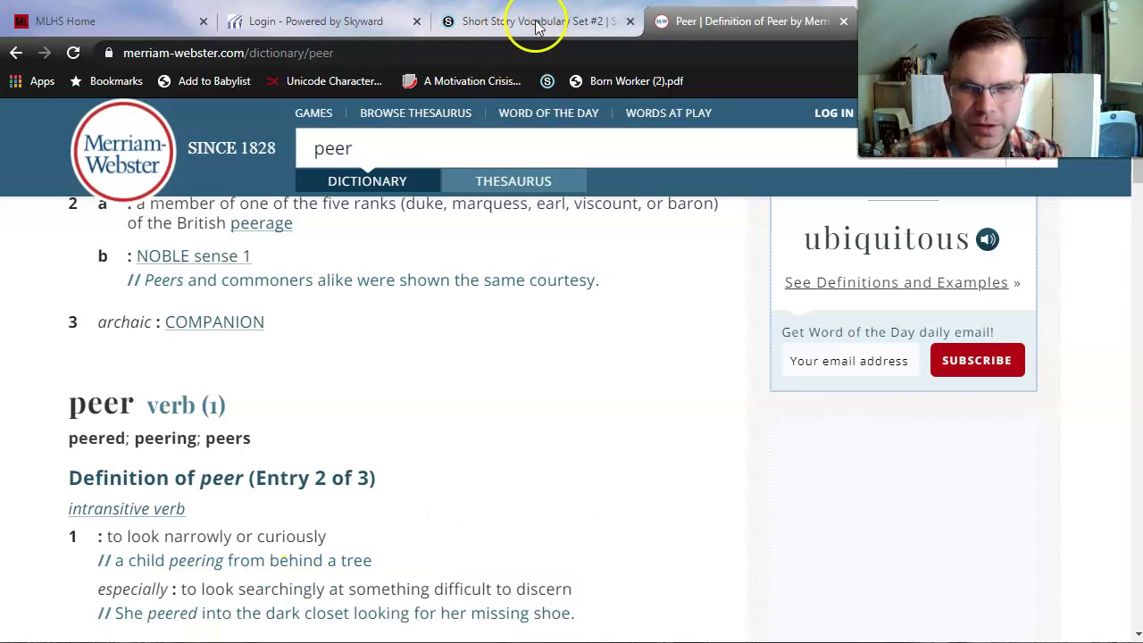
# Return to the Word worksheet to check the remaining word bank entries, then look up parapet in Merriam-Webster
pyautogui.hotkey('alt', 'Tab')
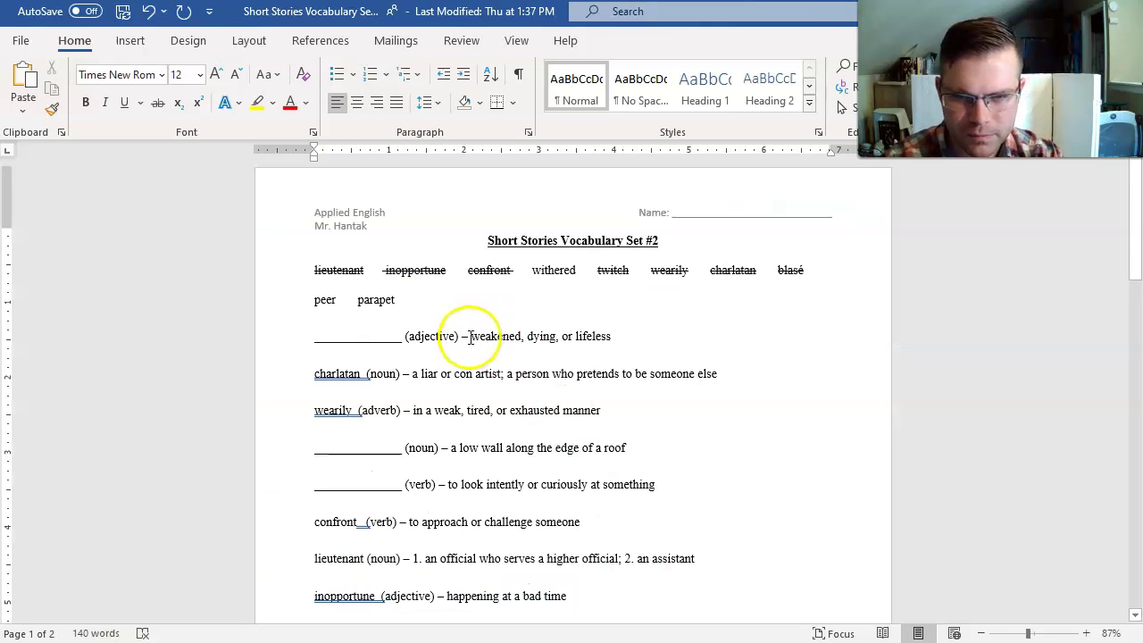
pyautogui.doubleClick(315, 303)
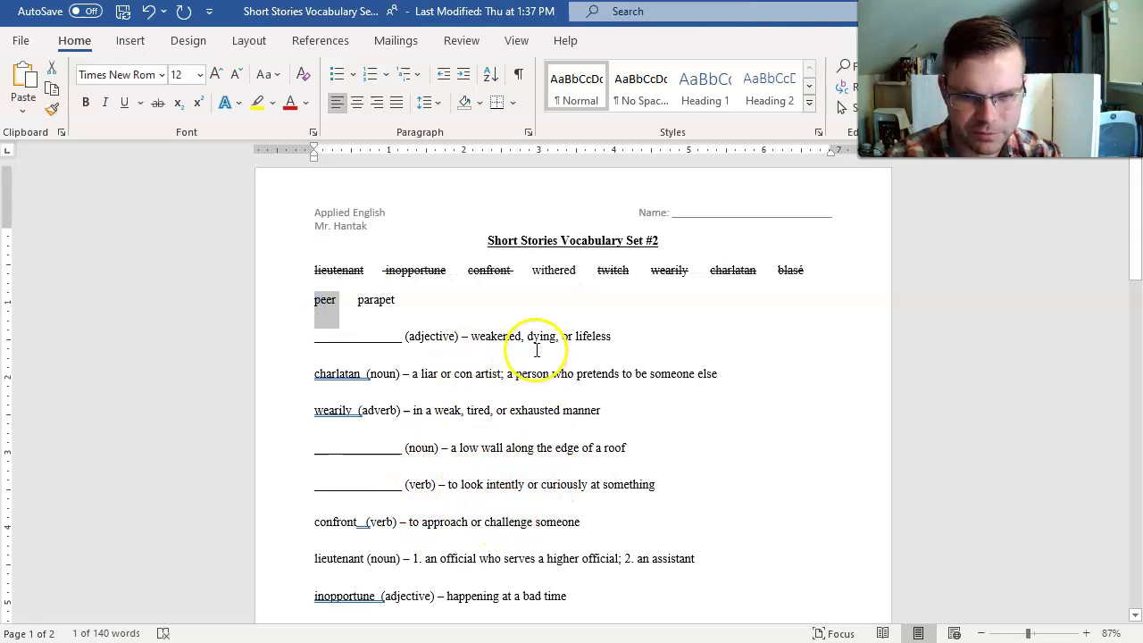
pyautogui.click(451, 286)
pyautogui.moveTo(369, 308); pyautogui.dragTo(423, 309)
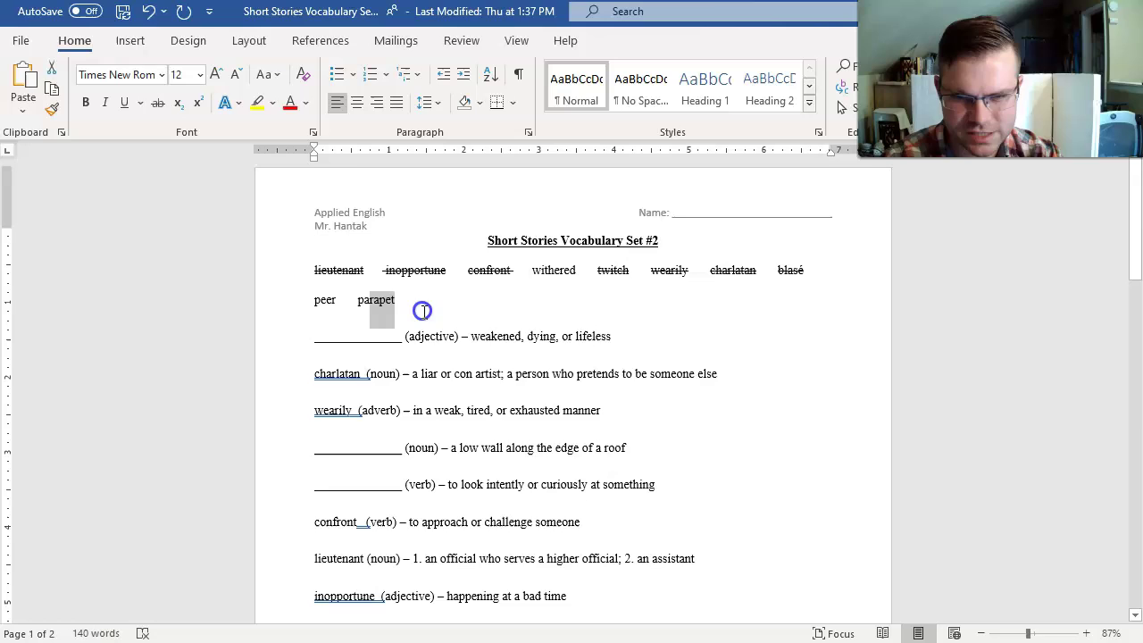
pyautogui.hotkey('alt', 'Tab')
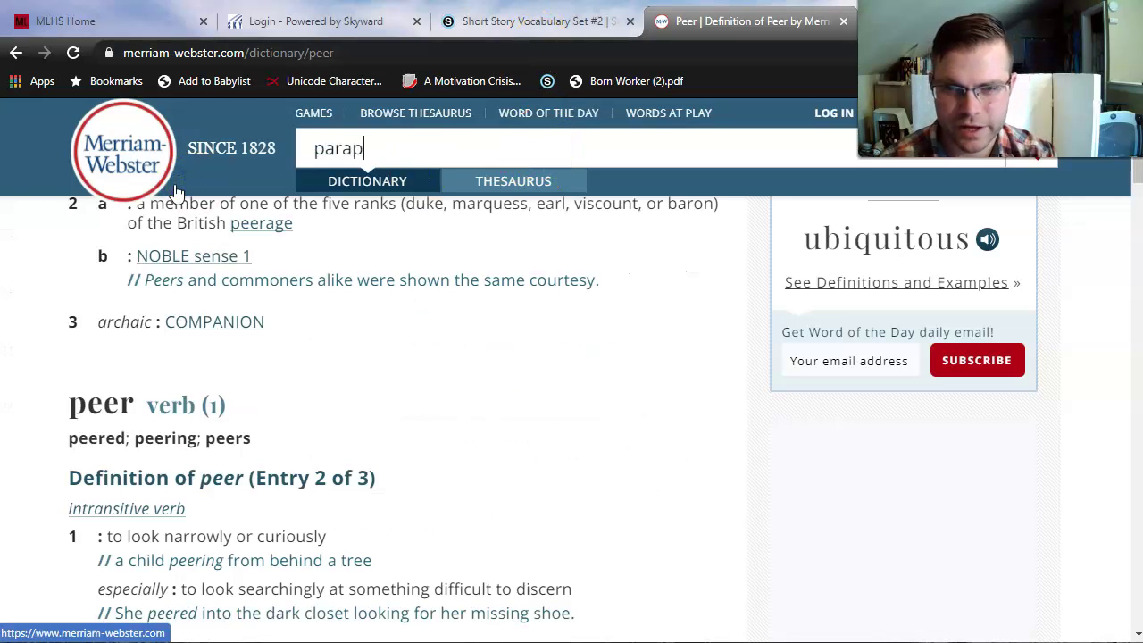
pyautogui.press('Return')
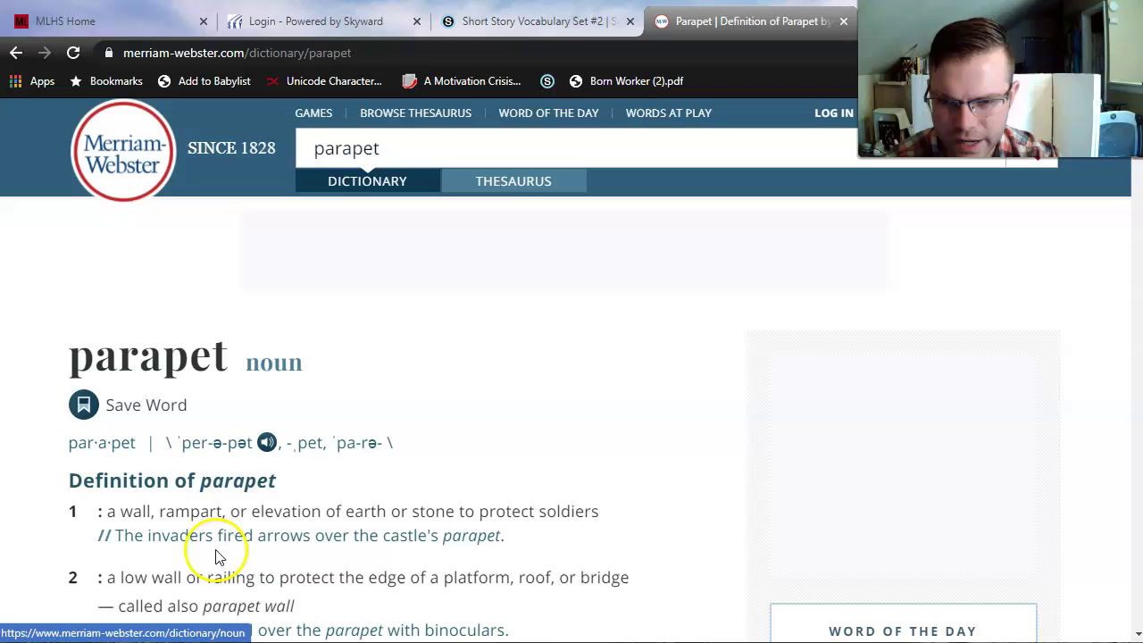
# Read both parapet definitions, highlighting the wall that protects soldiers and the "low wall or railing to protect the edge" sense
pyautogui.moveTo(134, 507); pyautogui.dragTo(431, 512)
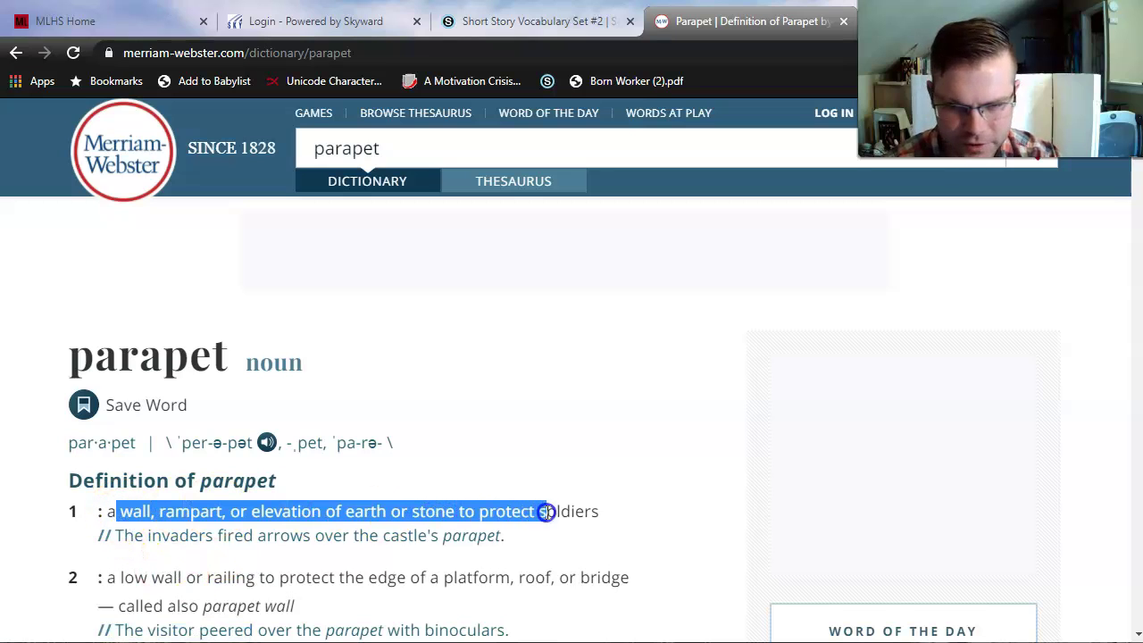
pyautogui.click(624, 518)
pyautogui.moveTo(119, 579); pyautogui.dragTo(414, 578)
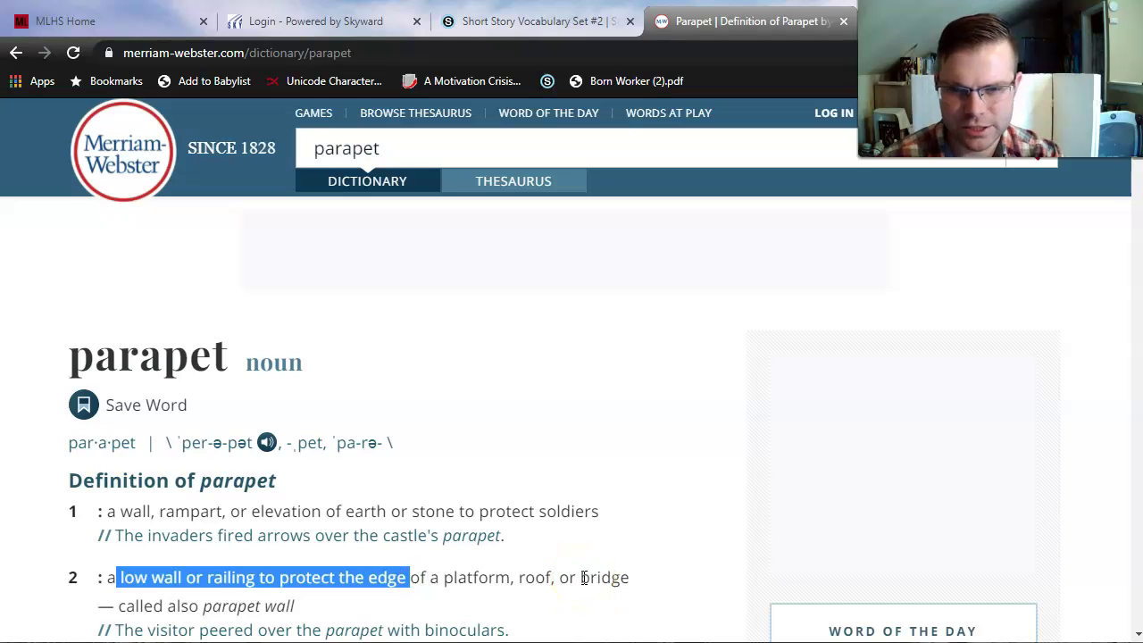
pyautogui.click(658, 582)
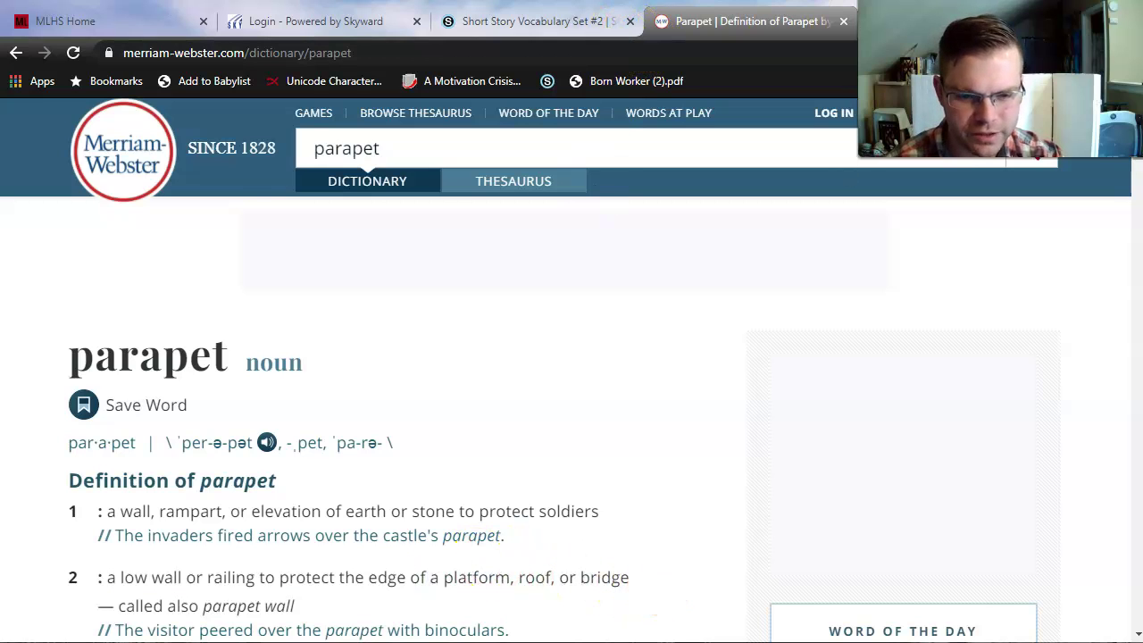
# Back in the Word worksheet, replace the blank for "a low wall along the edge of a roof" with parapet and strike out parapet in the word bank
pyautogui.hotkey('alt', 'Tab')
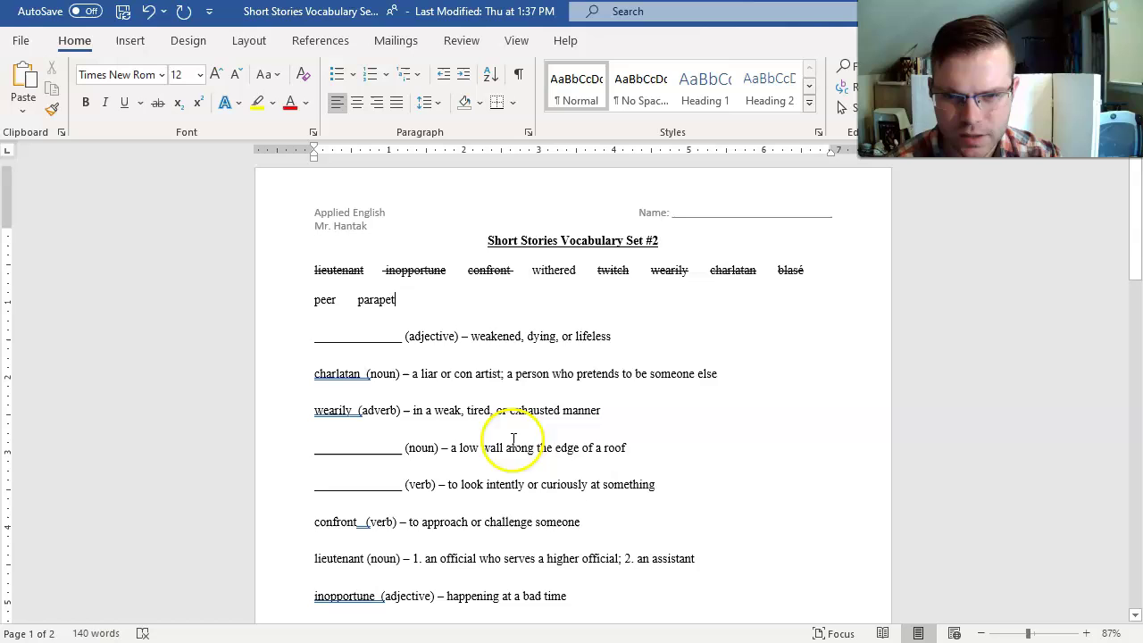
pyautogui.moveTo(490, 453); pyautogui.dragTo(709, 452)
pyautogui.click(485, 455)
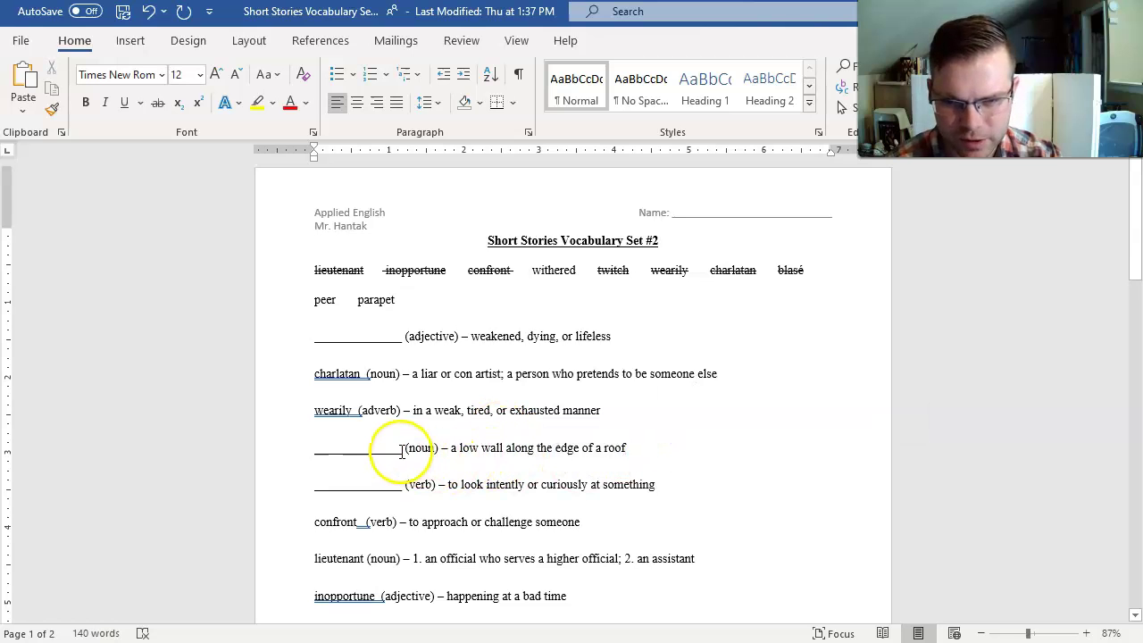
pyautogui.press('Delete')
pyautogui.press('Delete')
pyautogui.press('Delete')
pyautogui.press('Delete')
pyautogui.press('Delete')
pyautogui.press('Delete')
pyautogui.press('Delete')
pyautogui.press('Delete')
pyautogui.press('Delete')
pyautogui.press('Delete')
pyautogui.press('Delete')
pyautogui.press('Delete')
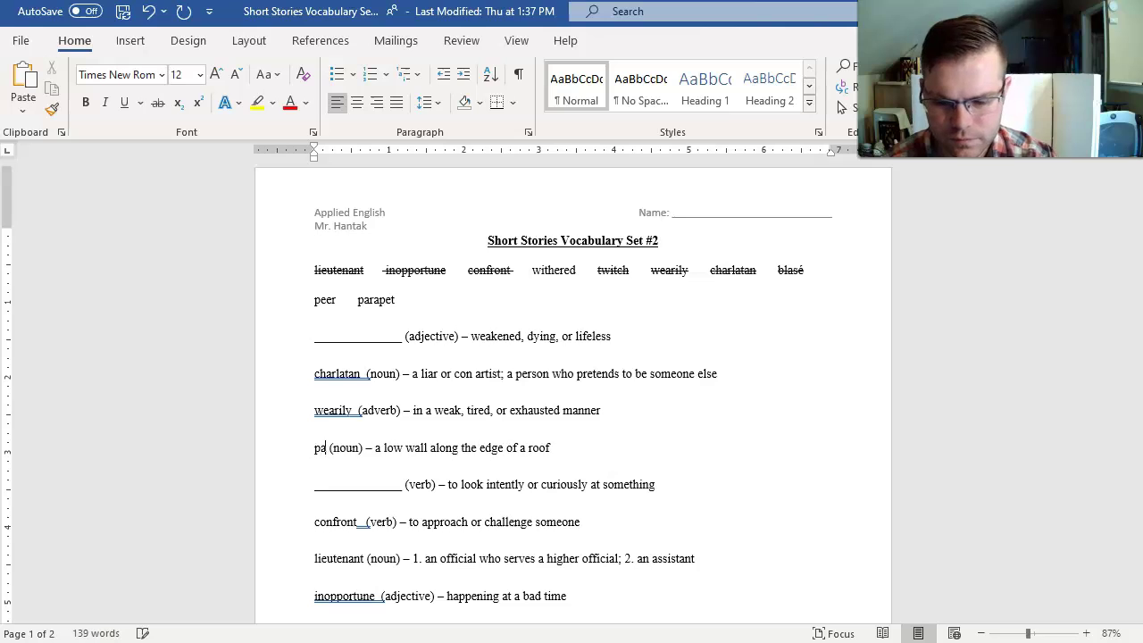
pyautogui.write('parapet')
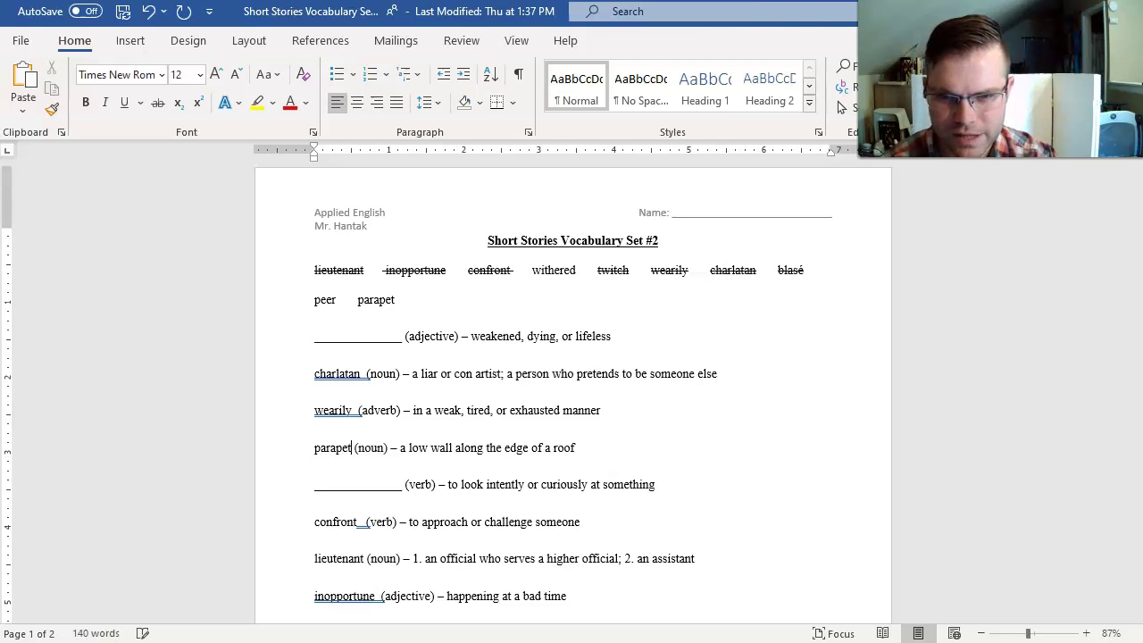
pyautogui.click(561, 474)
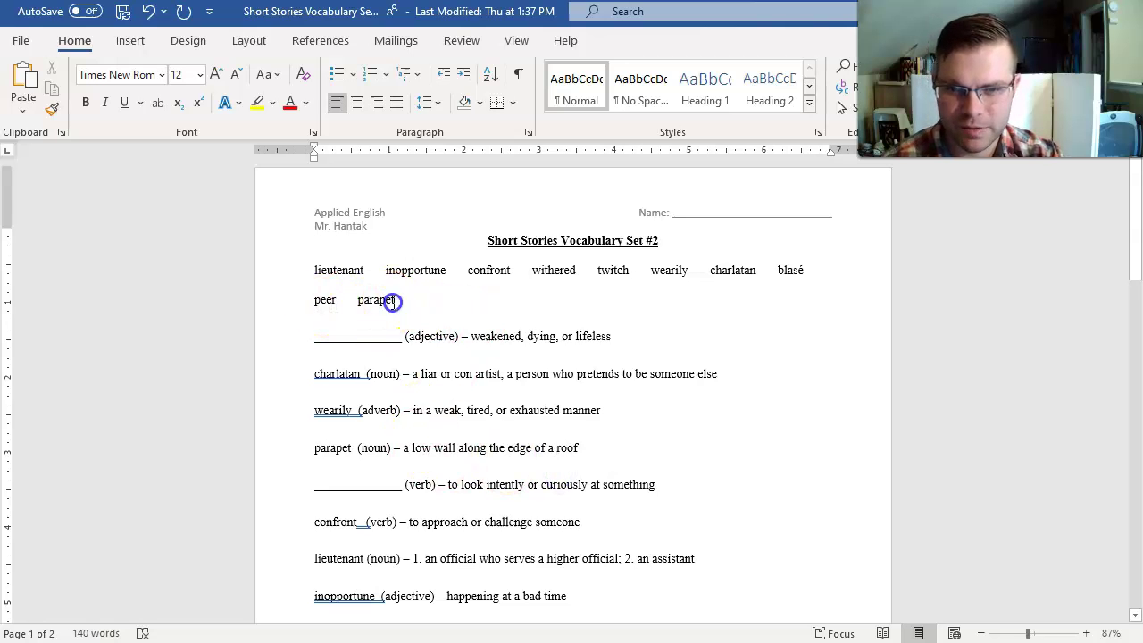
pyautogui.click(400, 303)
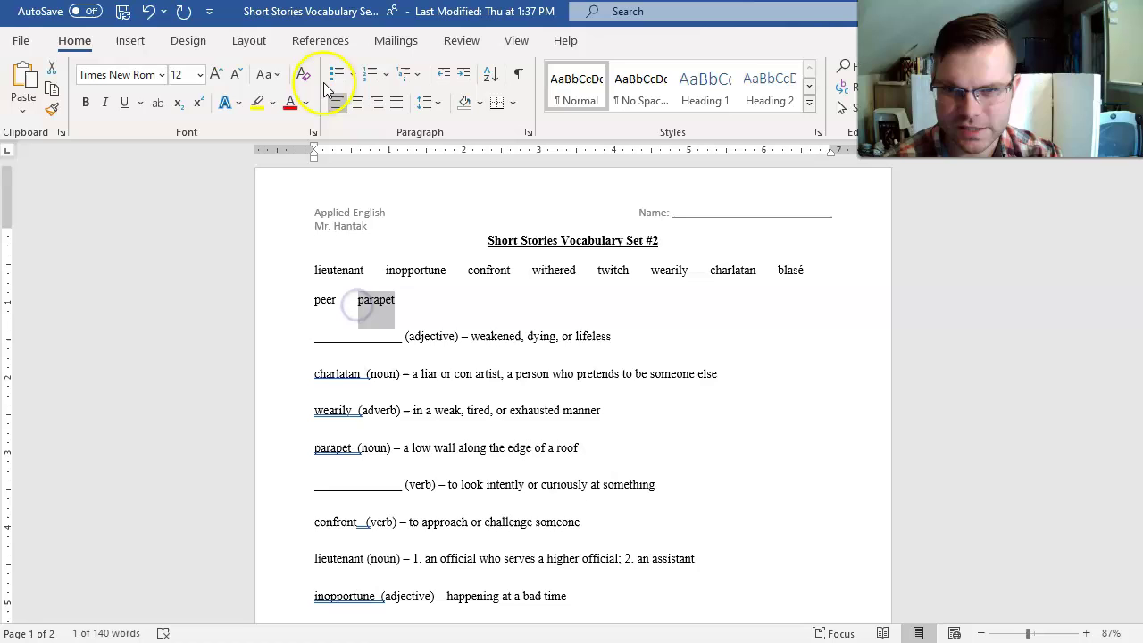
pyautogui.click(158, 102)
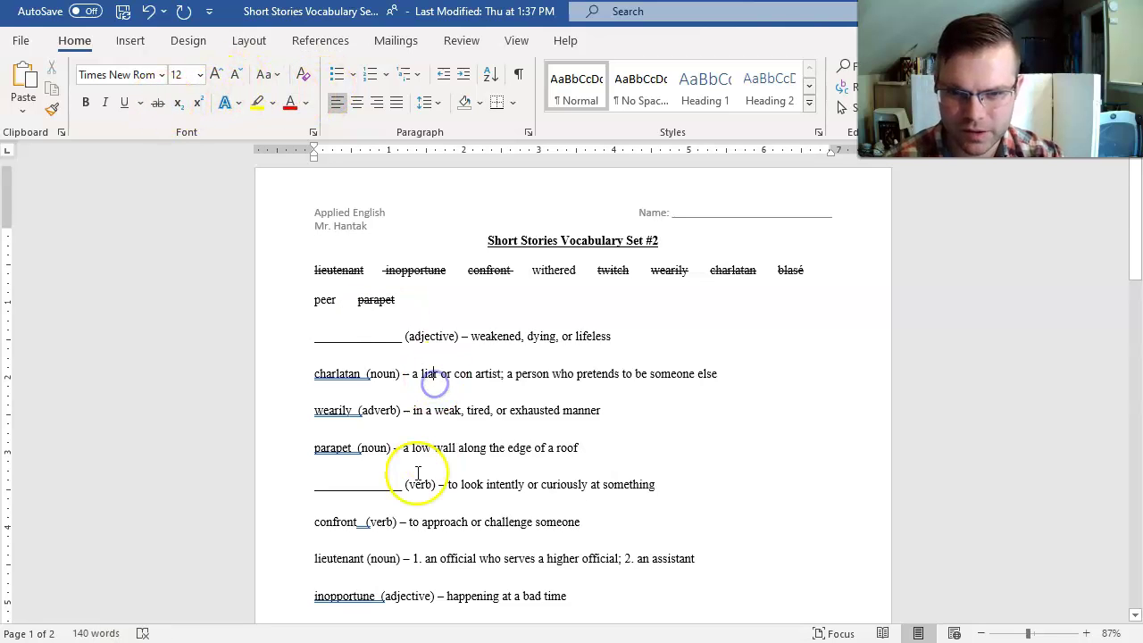
# Replace the blank for "to look intently or curiously at something" with peer and strike out peer in the word bank
pyautogui.moveTo(449, 485); pyautogui.dragTo(637, 487)
pyautogui.click(639, 486)
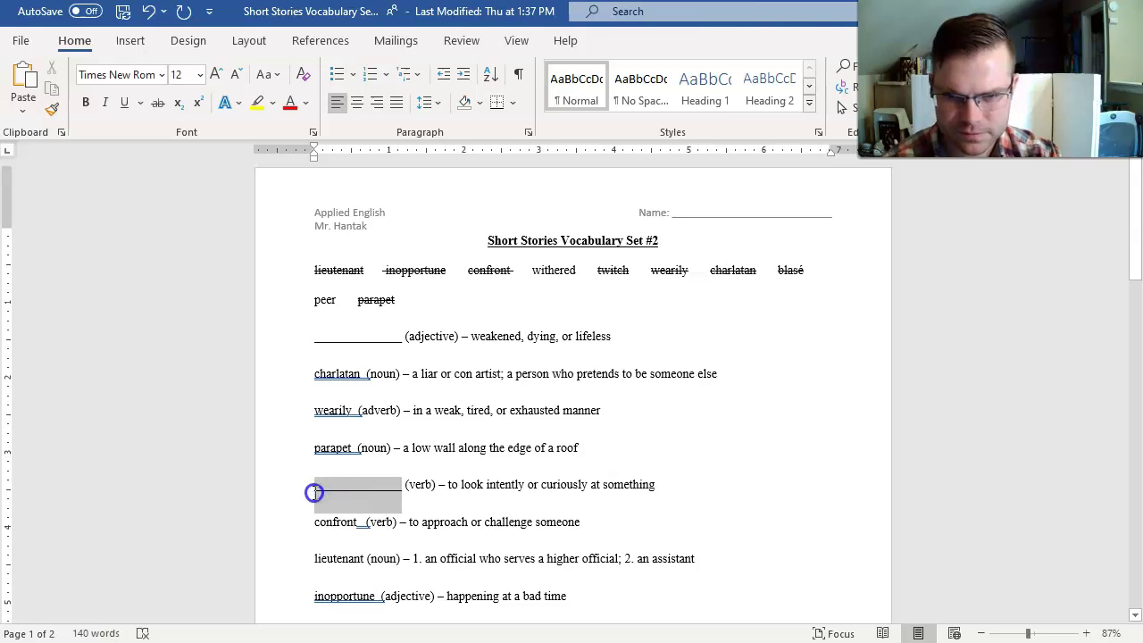
pyautogui.write('peer')
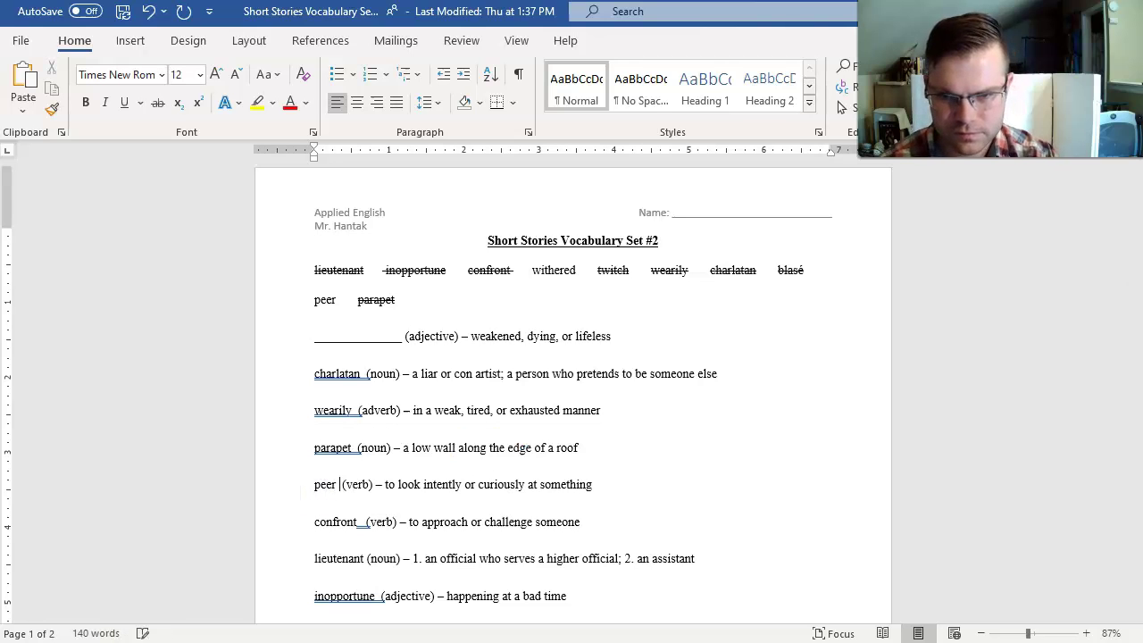
pyautogui.moveTo(335, 301); pyautogui.dragTo(314, 299)
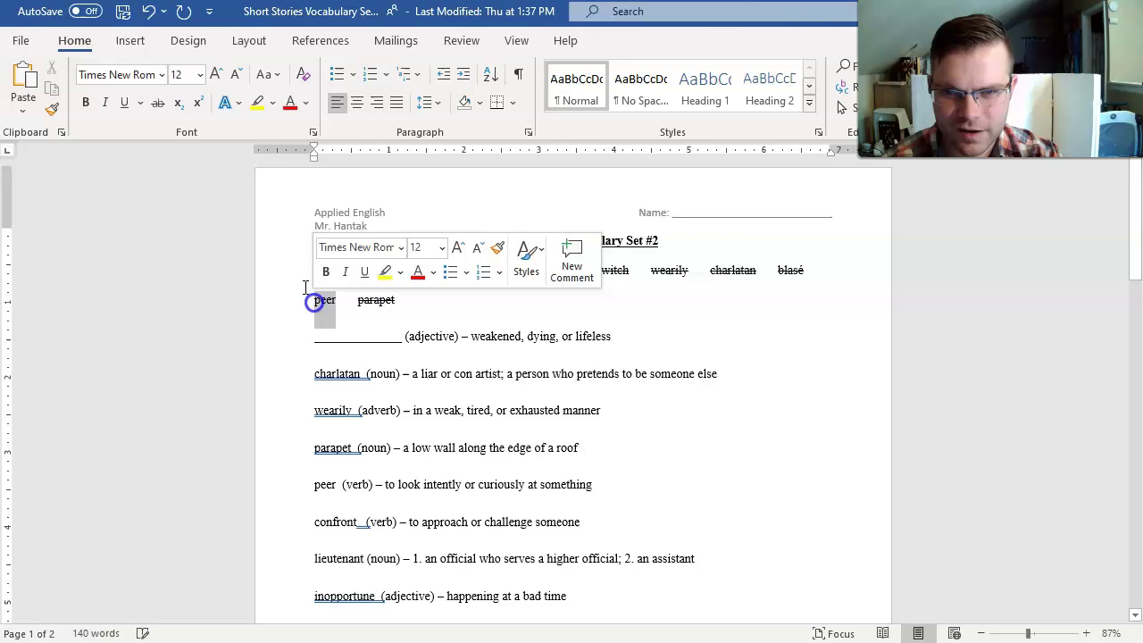
pyautogui.click(570, 315)
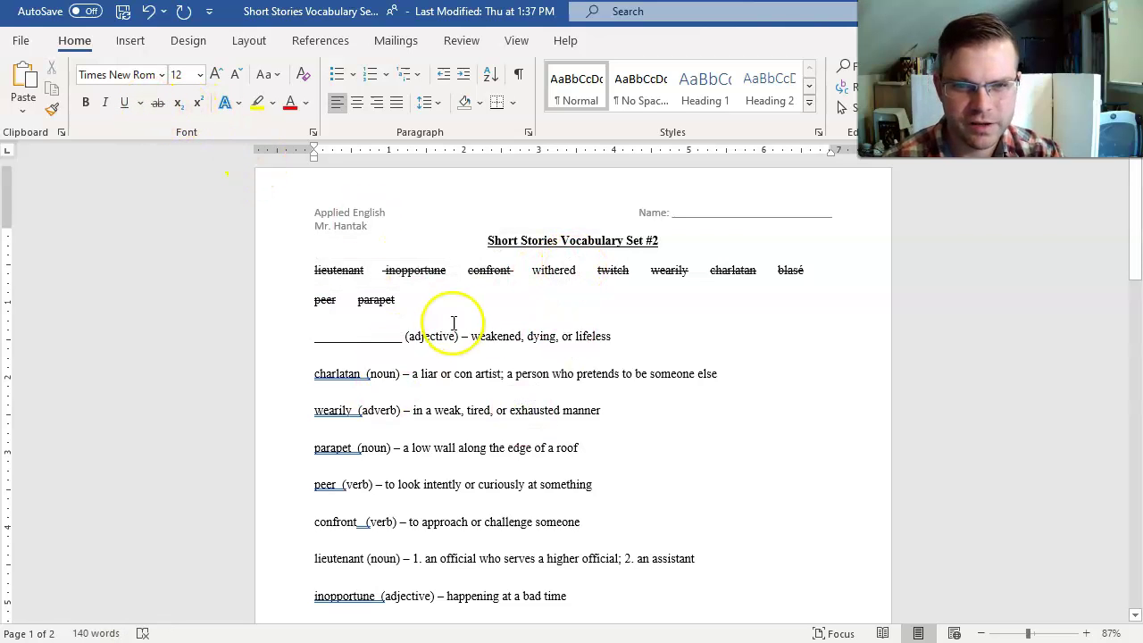
# Replace the blank for "weakened, dying, or lifeless" with withered and look over the completed definition list
pyautogui.moveTo(396, 338); pyautogui.dragTo(272, 345)
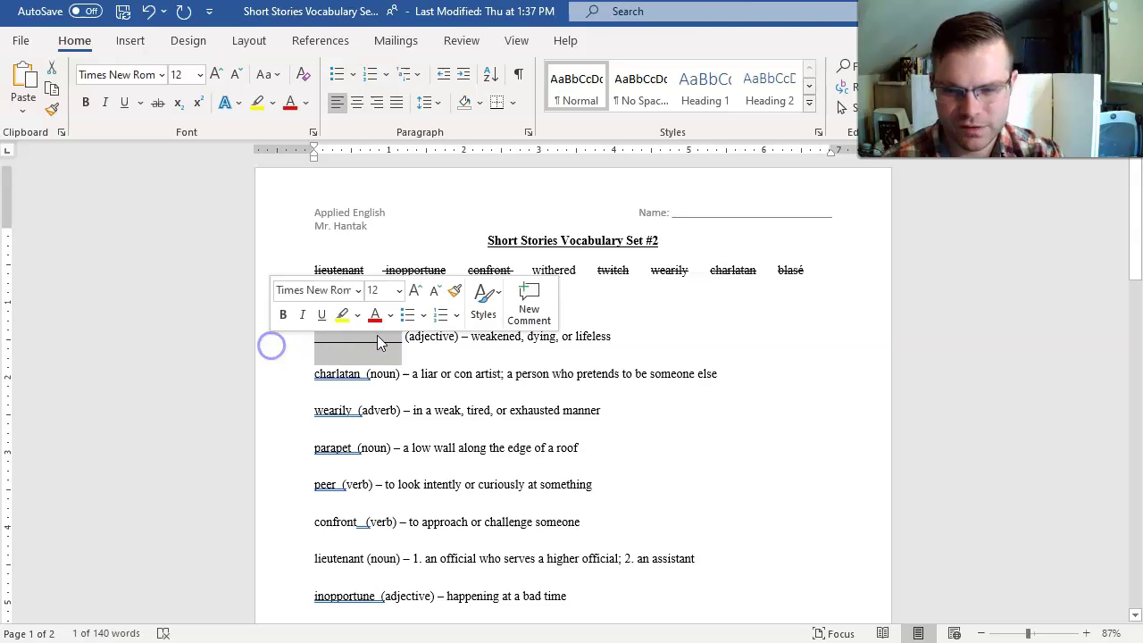
pyautogui.write('withered')
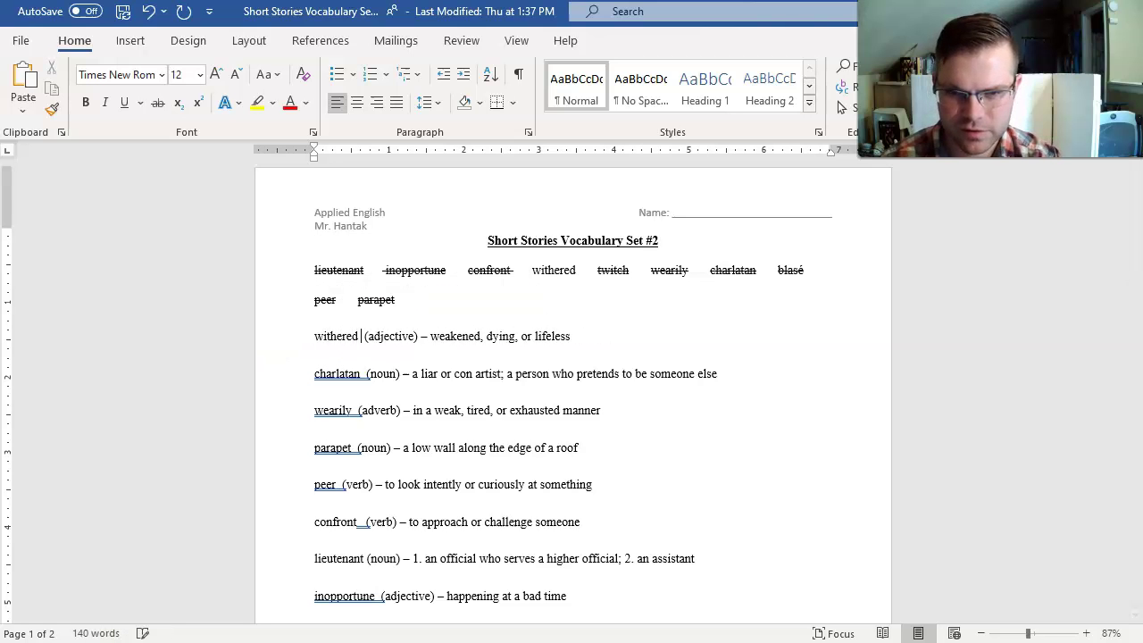
pyautogui.scroll(-3, 599, 376)
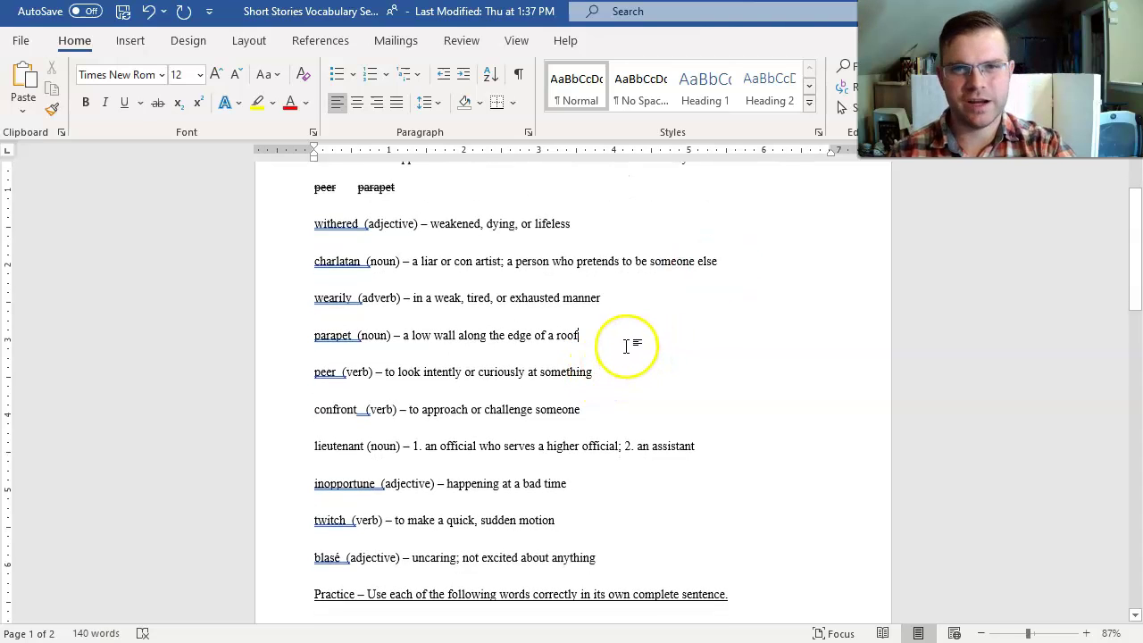
pyautogui.click(613, 346)
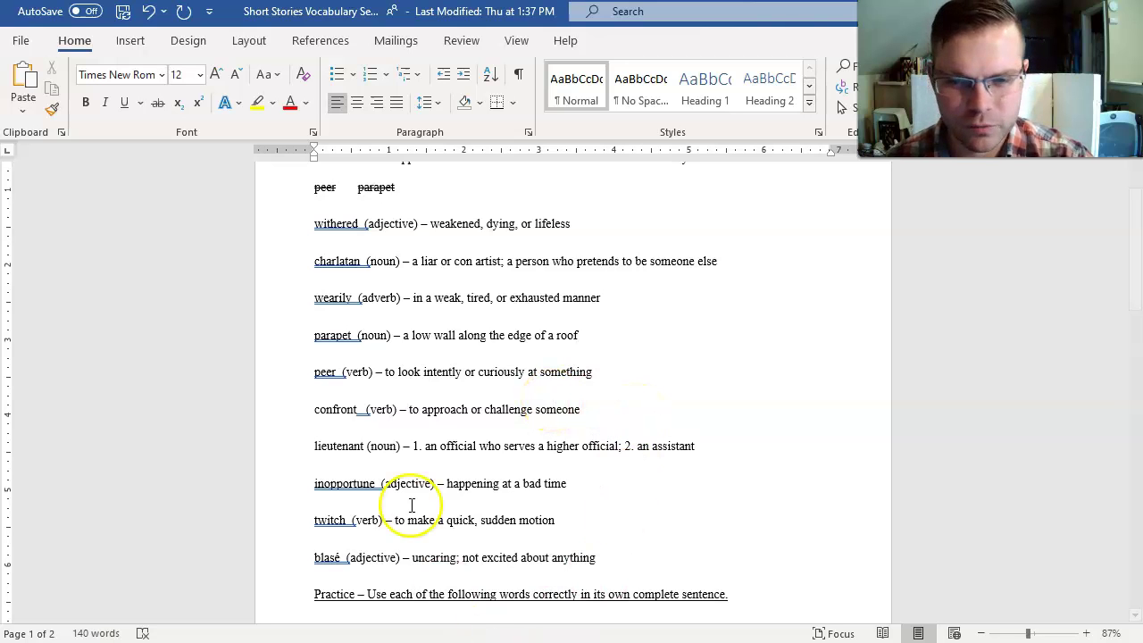
# Remove the strikethrough from all the words in the word bank and go to the Practice section below the definitions
pyautogui.scroll(3, 486, 454)
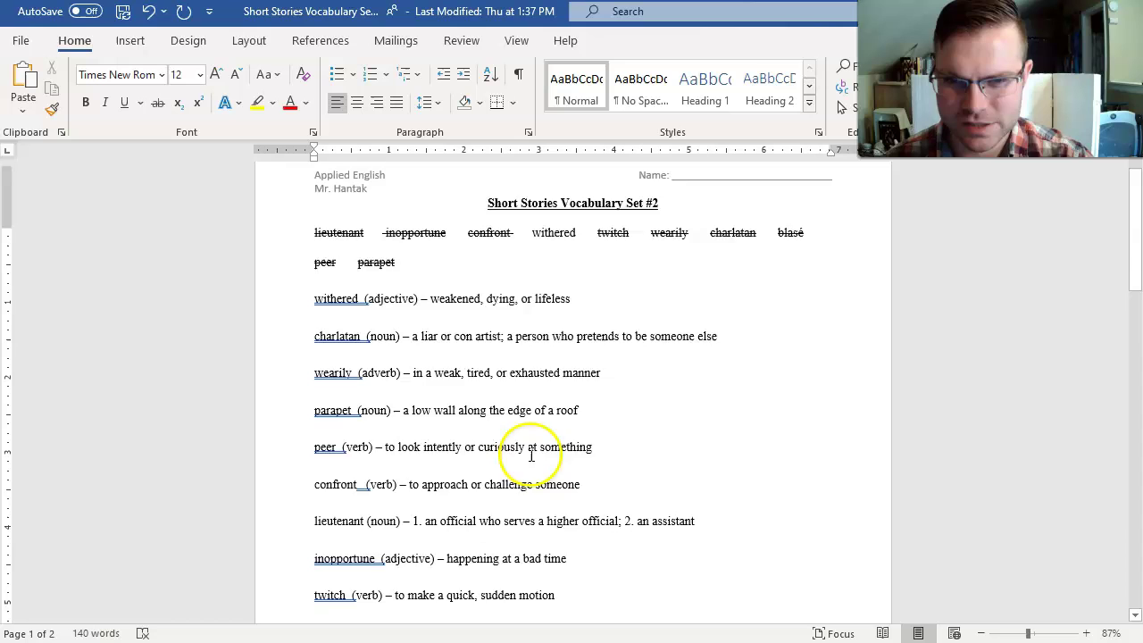
pyautogui.doubleClick(294, 280)
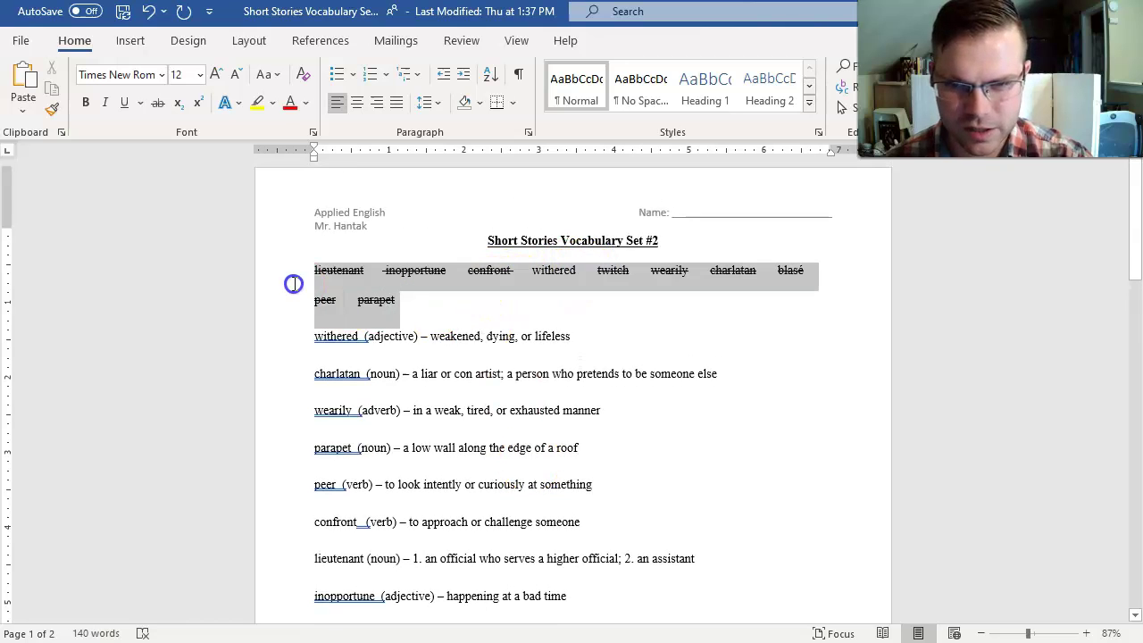
pyautogui.click(156, 104)
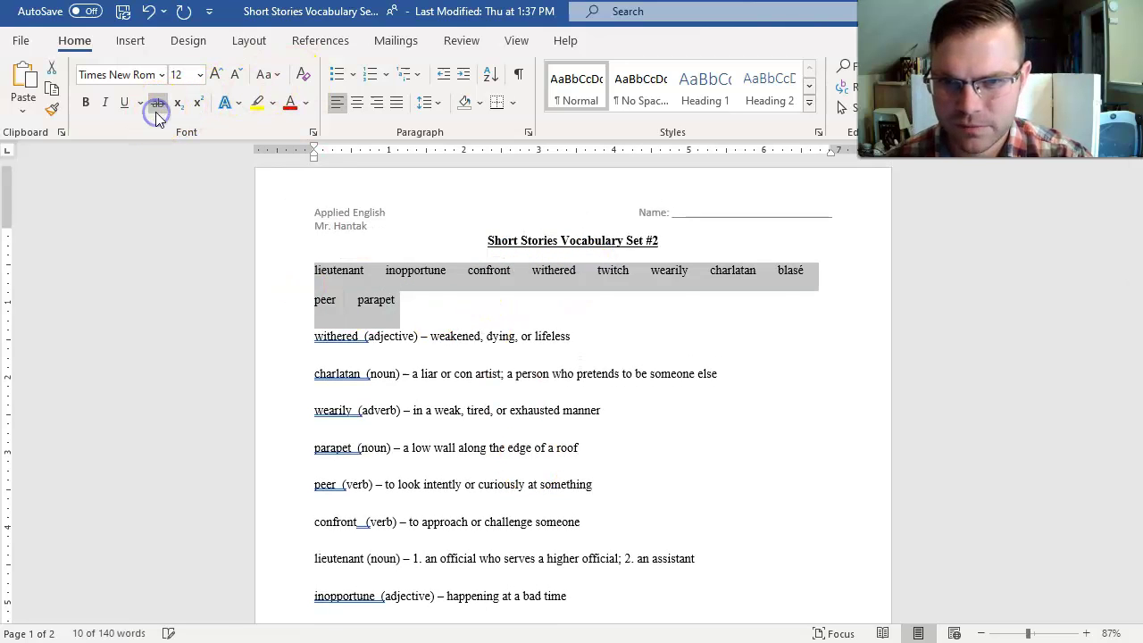
pyautogui.click(783, 284)
pyautogui.scroll(-4, 685, 384)
pyautogui.scroll(-4, 707, 396)
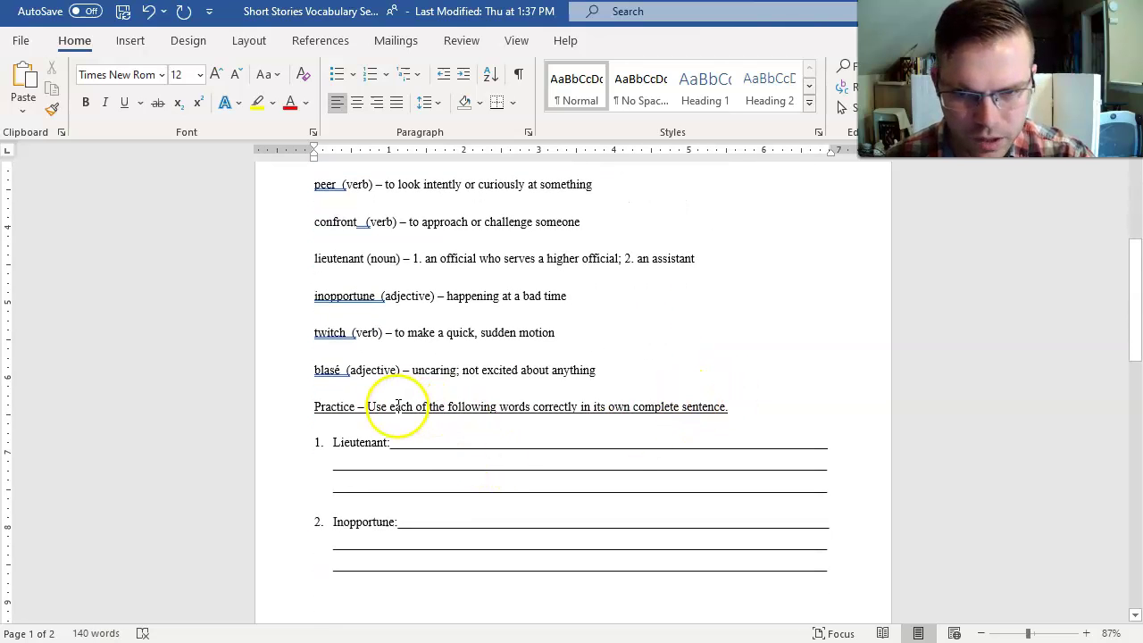
# Examine the Practice instructions, the full list of practice words, and the definition of lieutenant
pyautogui.moveTo(369, 408); pyautogui.dragTo(731, 407)
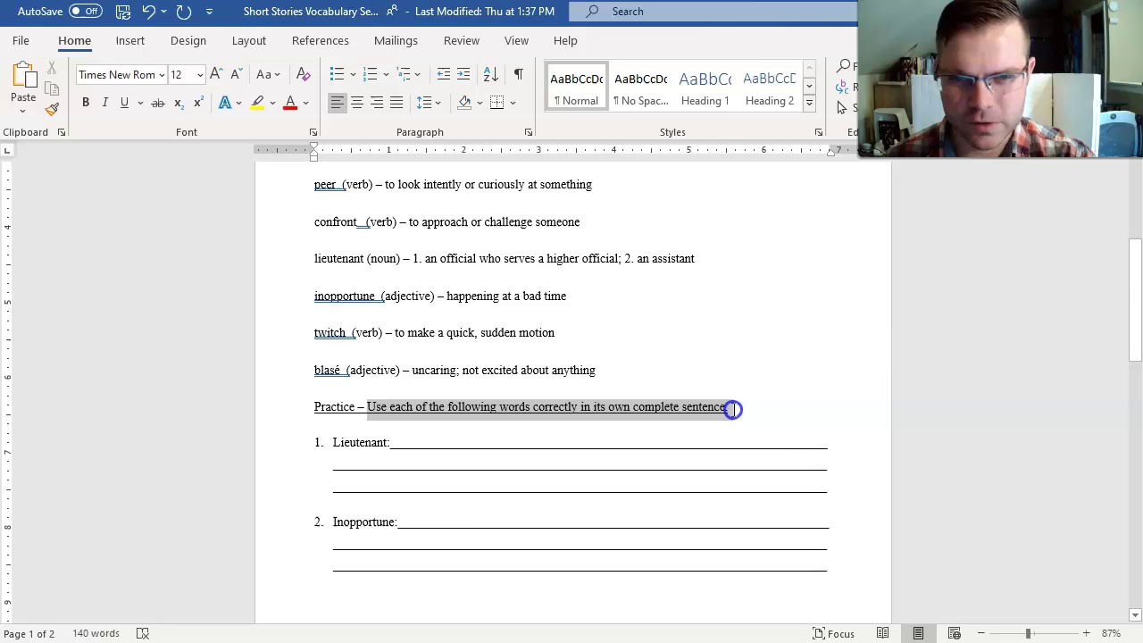
pyautogui.click(778, 407)
pyautogui.click(844, 426)
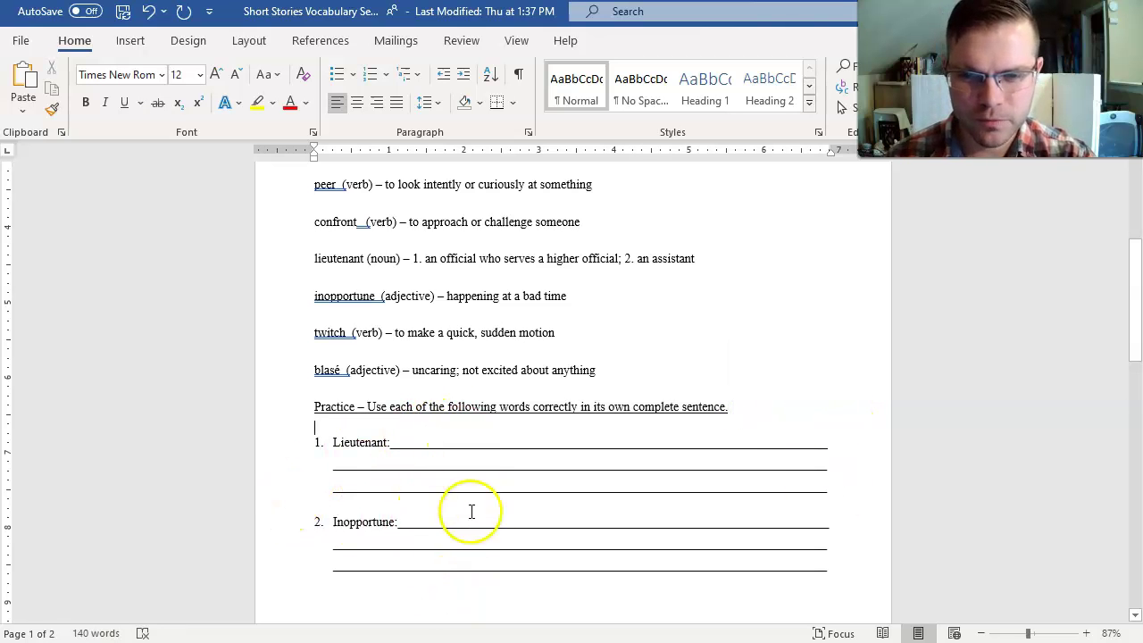
pyautogui.scroll(-7, 471, 509)
pyautogui.scroll(-3, 439, 487)
pyautogui.scroll(8, 432, 474)
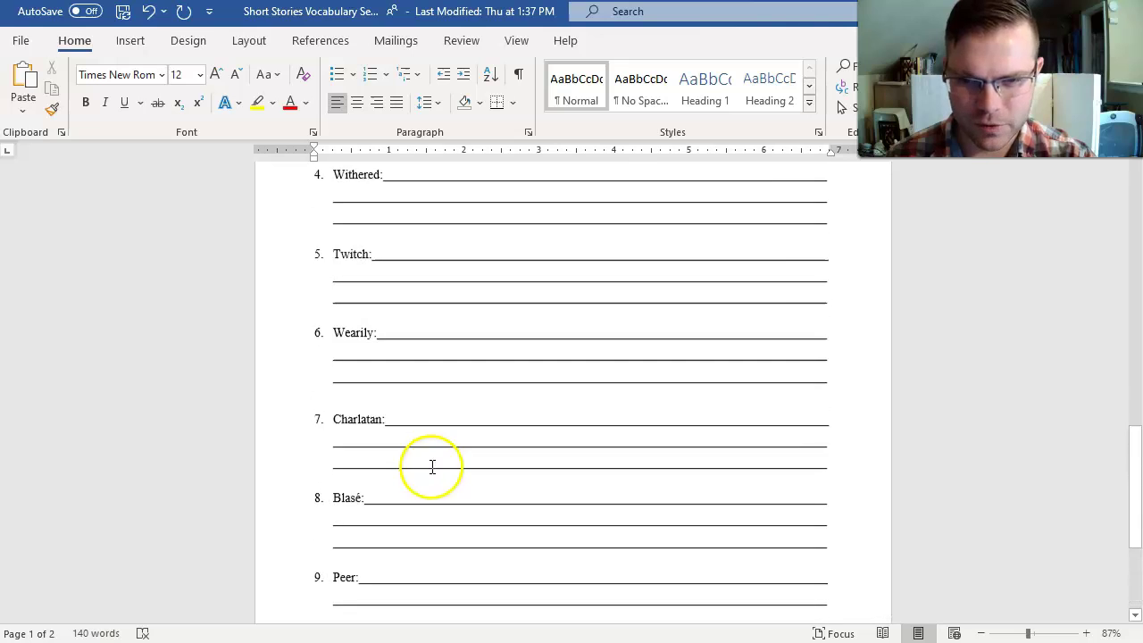
pyautogui.scroll(8, 428, 520)
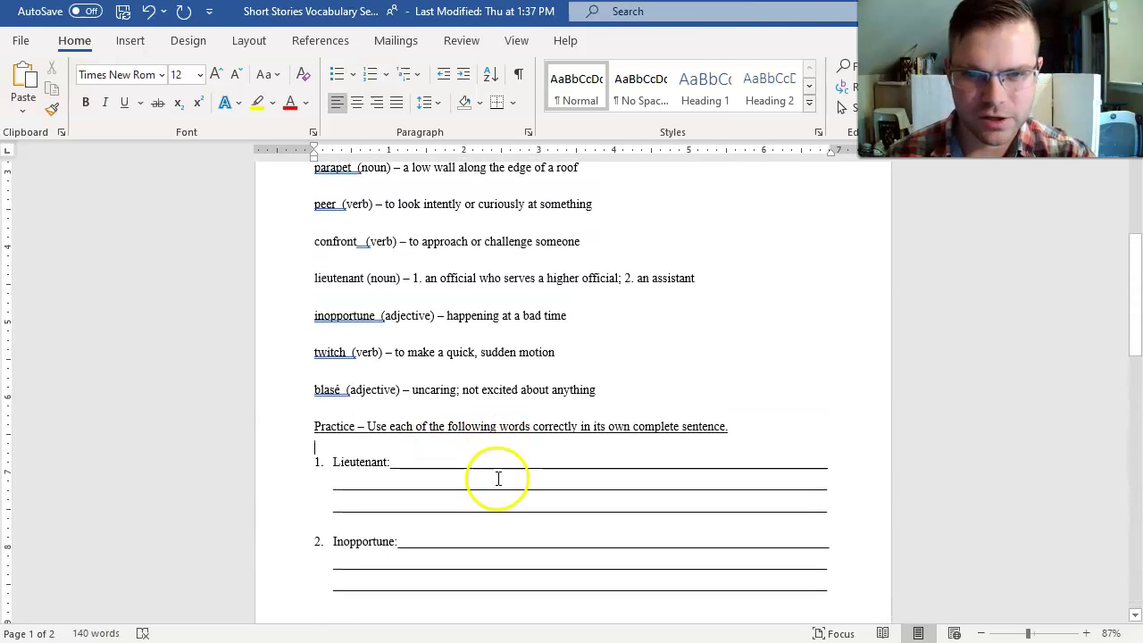
pyautogui.scroll(1, 475, 539)
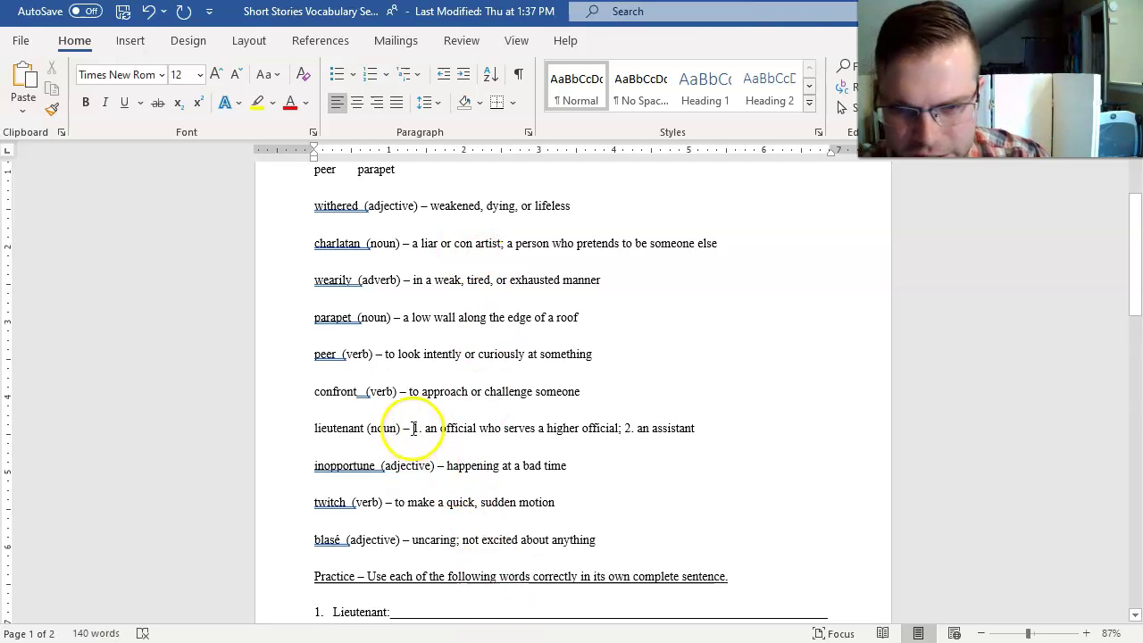
pyautogui.moveTo(412, 429); pyautogui.dragTo(722, 423)
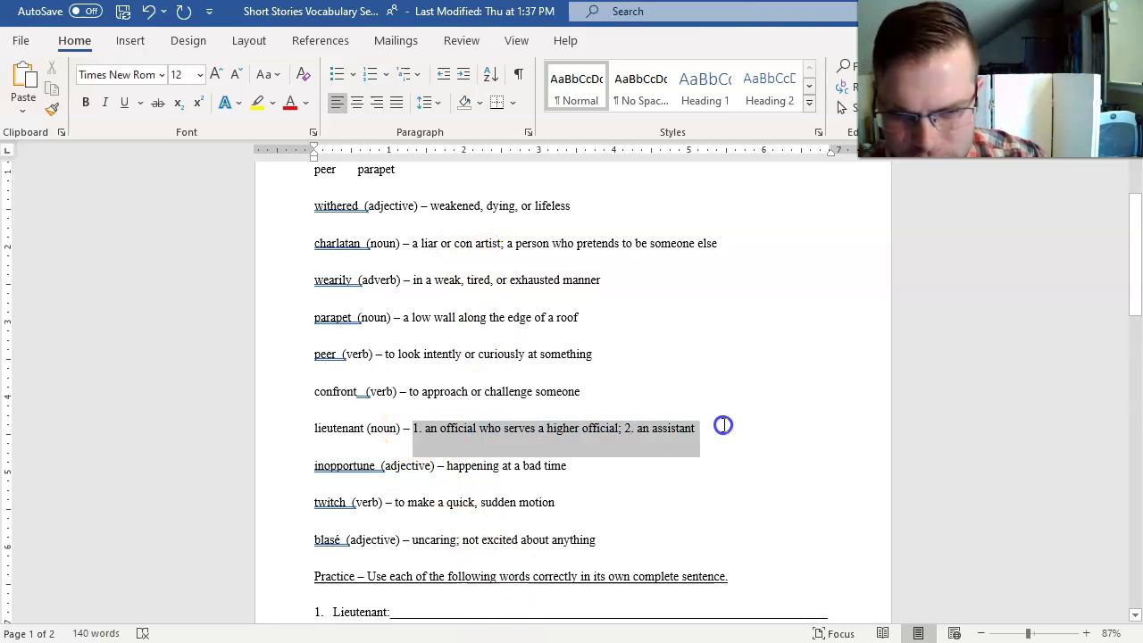
pyautogui.click(690, 492)
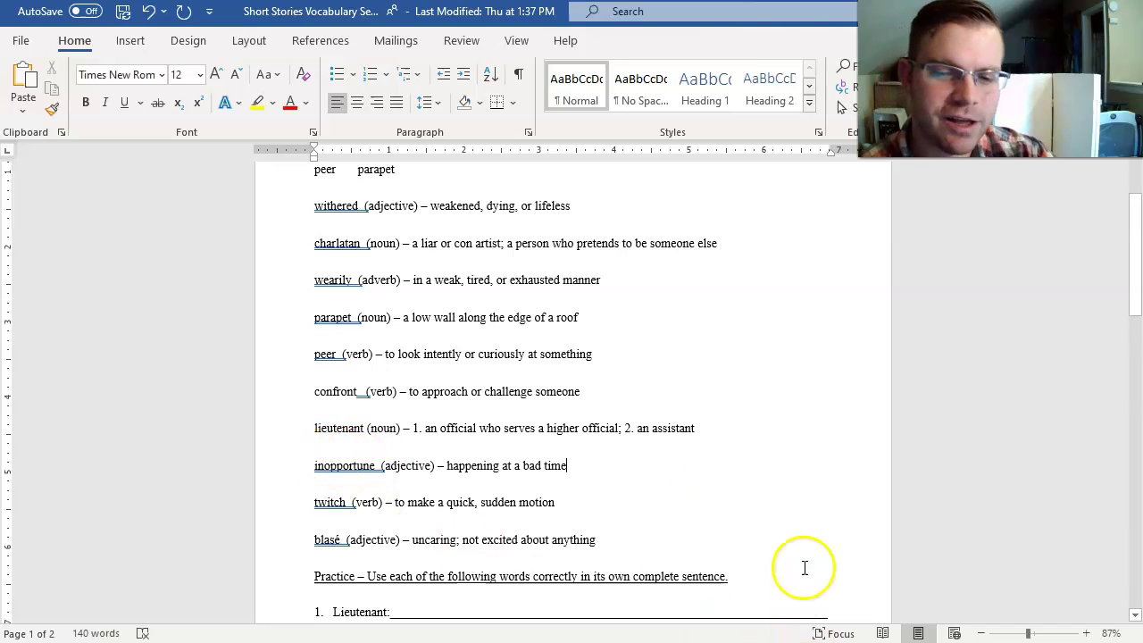
# Replace the Lieutenant blank with "The general told his lieutenants to wake up all of the soldiers", underlining lieutenants
pyautogui.scroll(-3, 564, 582)
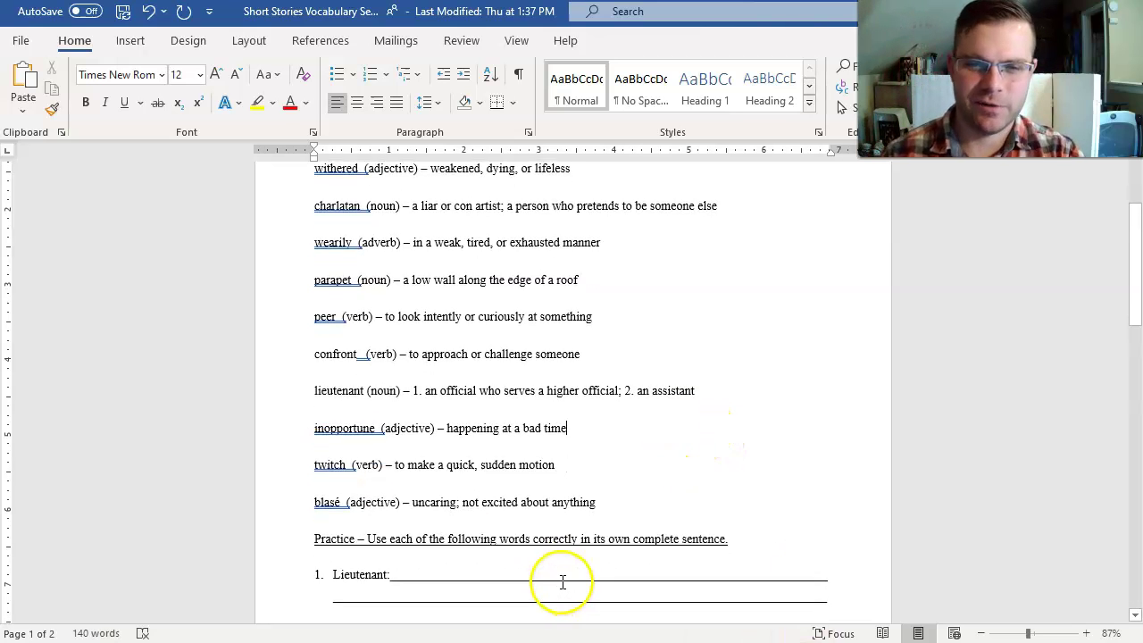
pyautogui.moveTo(823, 546); pyautogui.dragTo(394, 505)
pyautogui.press('BackSpace')
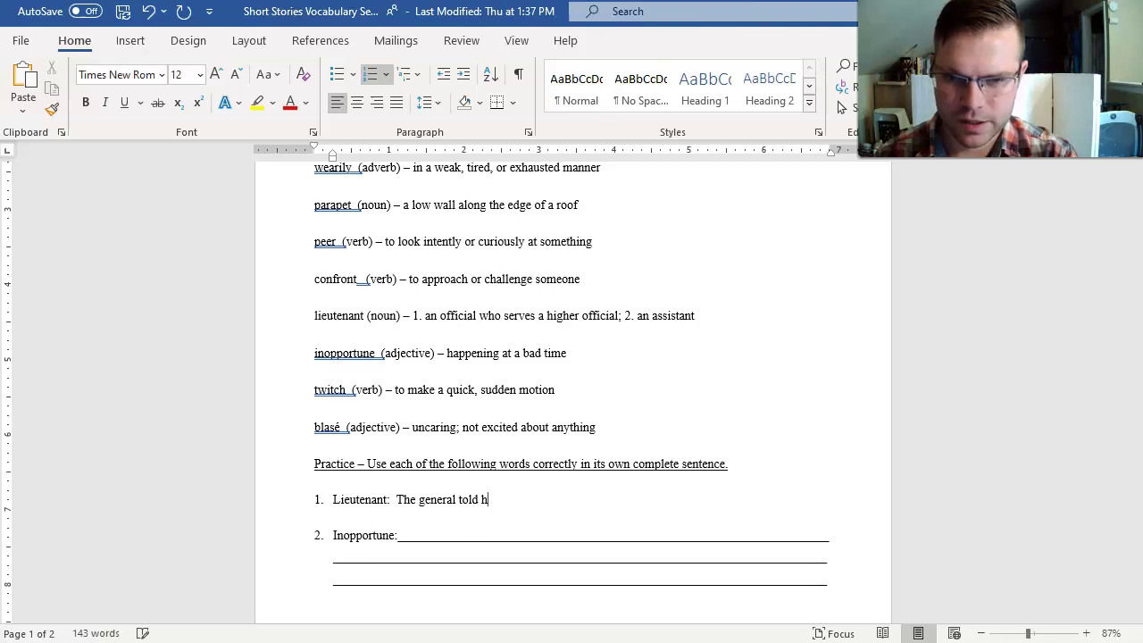
pyautogui.write('The general told his')
pyautogui.hotkey('ctrl', 'u')
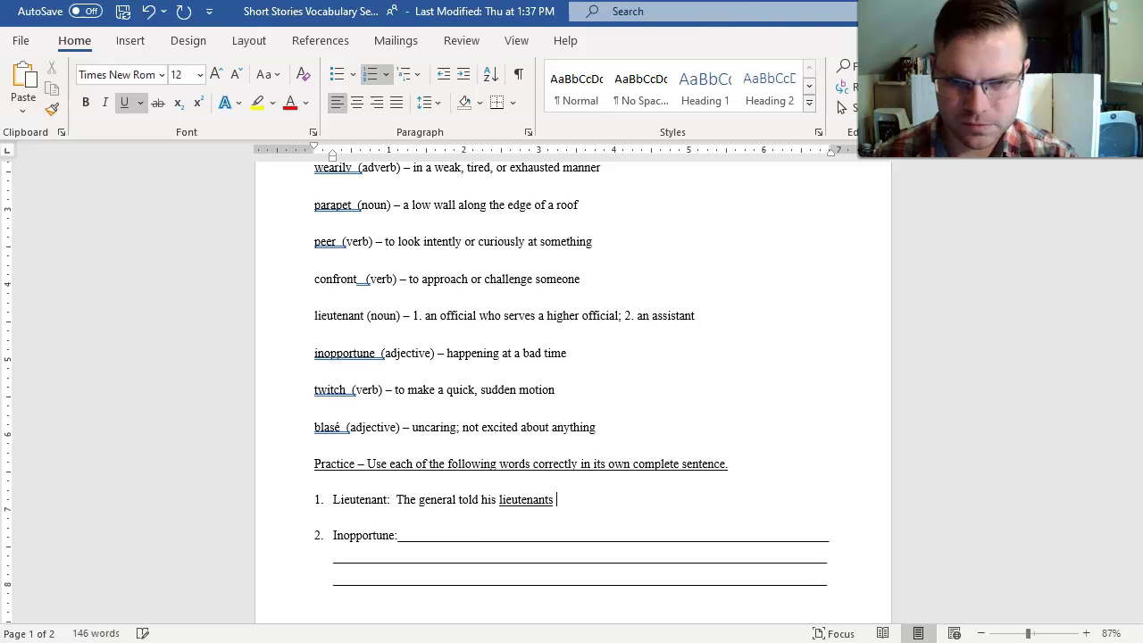
pyautogui.hotkey('ctrl', 'u')
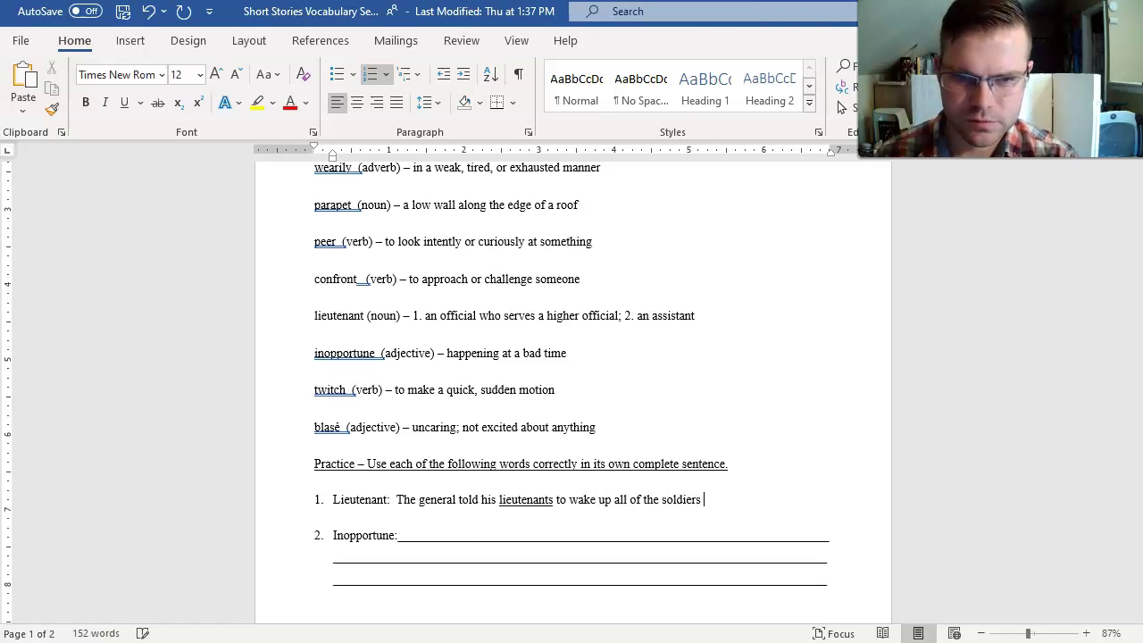
# Reword the end of the Lieutenant sentence to "wake up the rest of the soldiers." and review it
pyautogui.press('BackSpace')
pyautogui.press('BackSpace')
pyautogui.press('BackSpace')
pyautogui.press('BackSpace')
pyautogui.press('BackSpace')
pyautogui.press('BackSpace')
pyautogui.press('BackSpace')
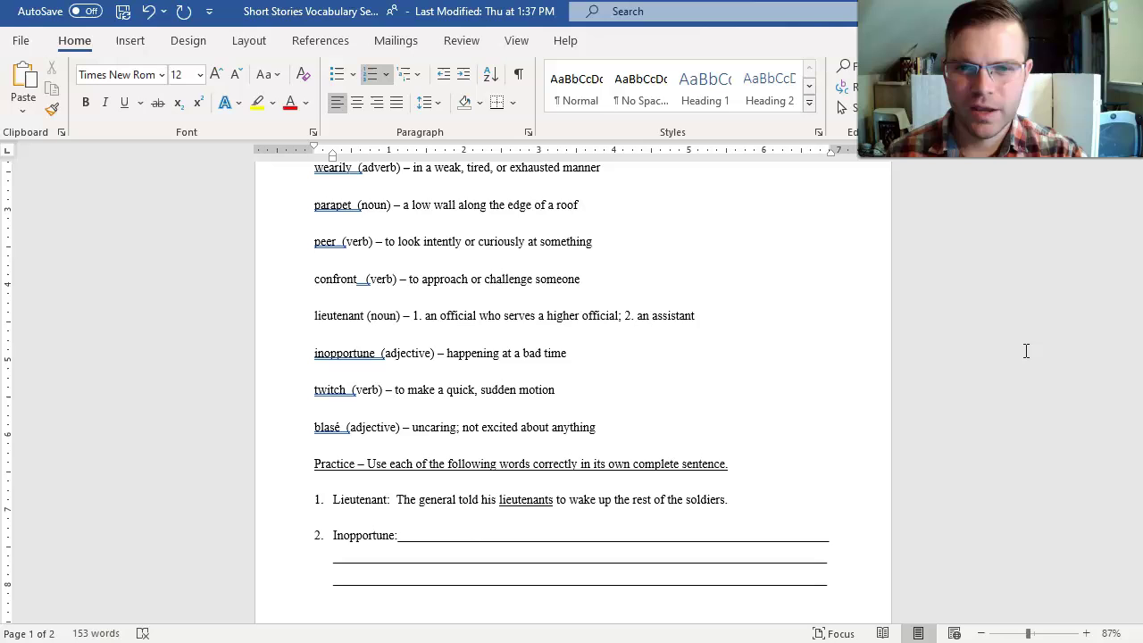
pyautogui.click(514, 495)
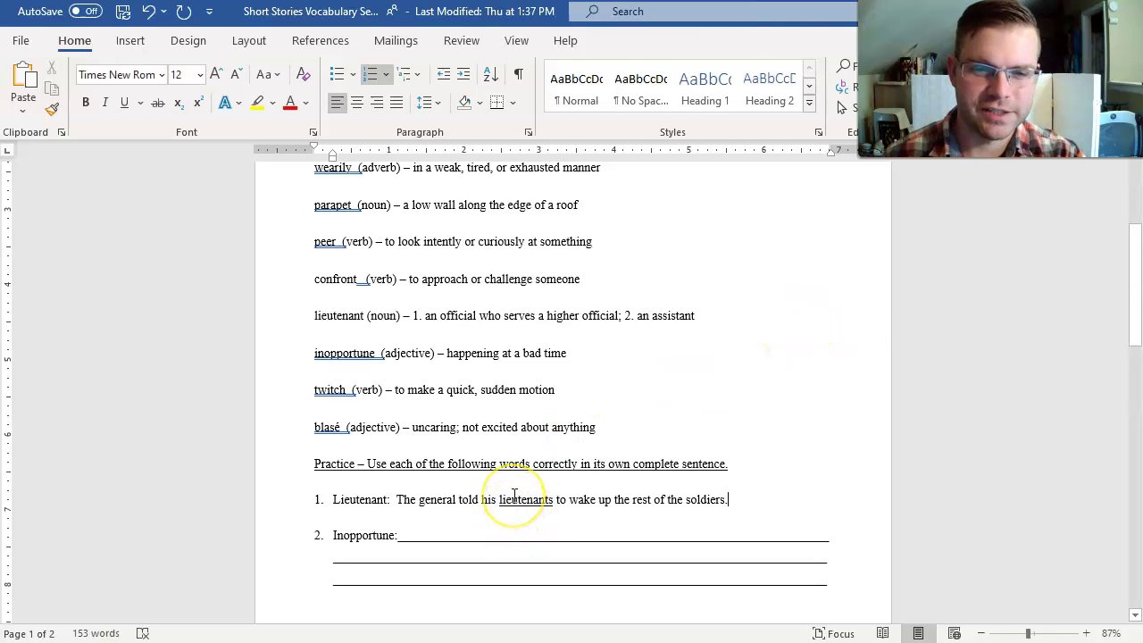
pyautogui.moveTo(572, 498); pyautogui.dragTo(841, 525)
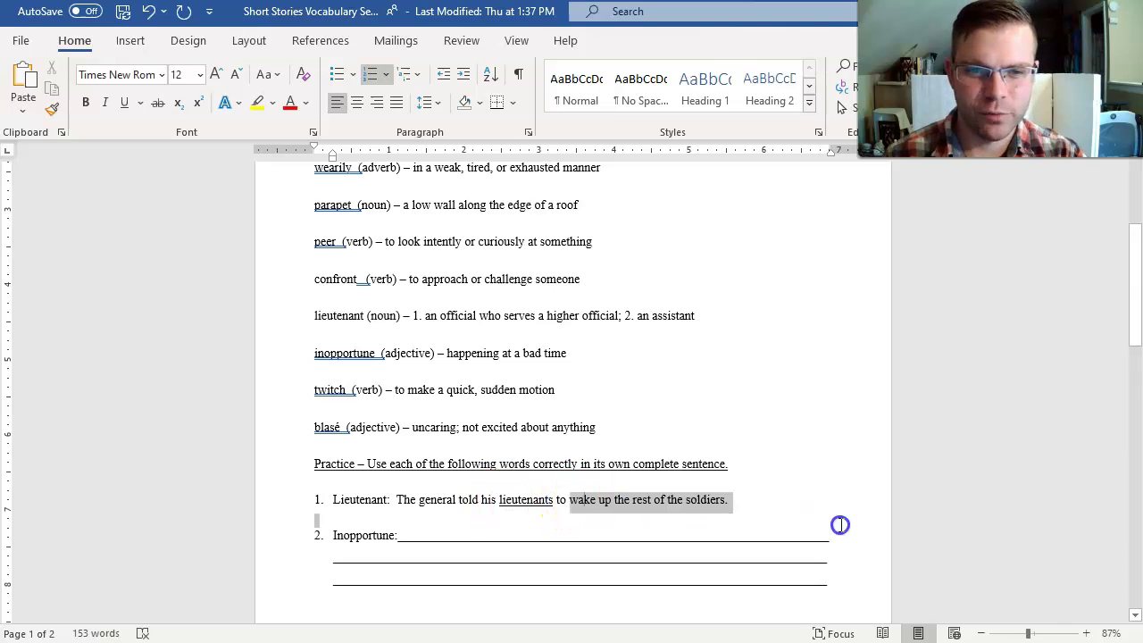
pyautogui.click(736, 487)
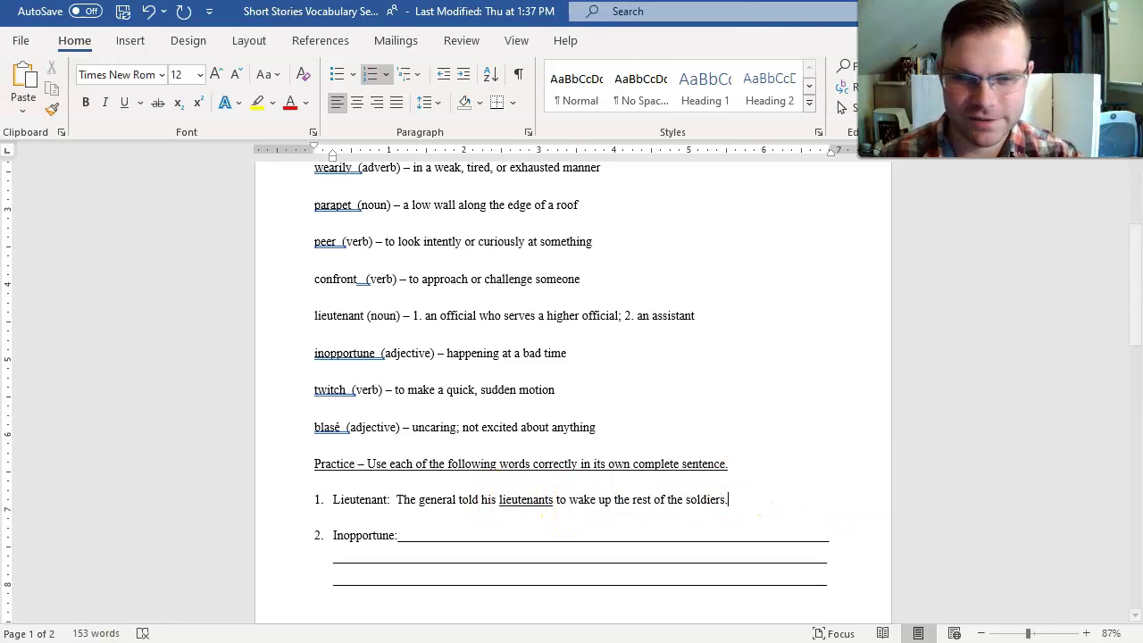
# Replace the Inopportune blank with "The middle of an intense classroom discussion is an inopportune time to ask to go the bathroom.", underlining inopportune
pyautogui.scroll(-2, 830, 551)
pyautogui.moveTo(827, 510); pyautogui.dragTo(411, 460)
pyautogui.scroll(5, 544, 396)
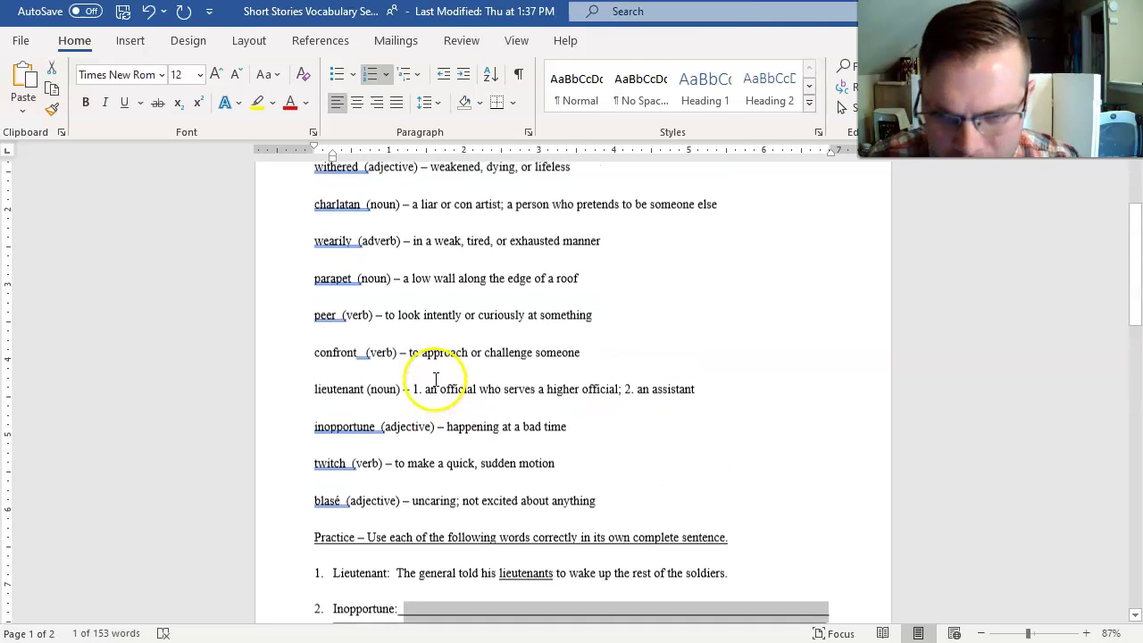
pyautogui.scroll(-1, 453, 375)
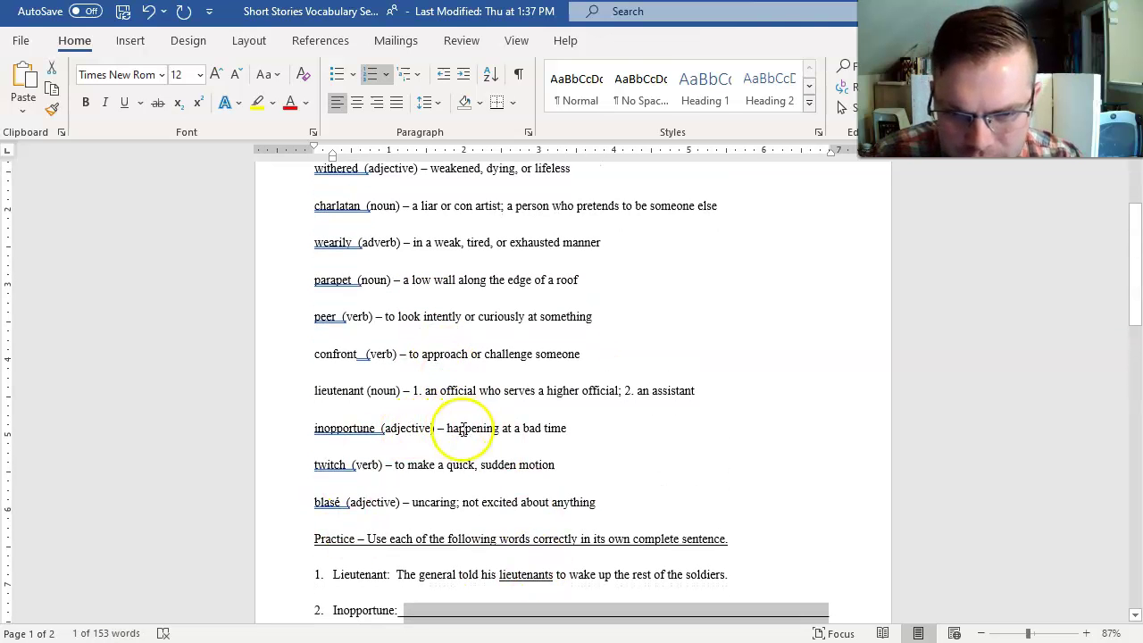
pyautogui.scroll(-1, 545, 487)
pyautogui.scroll(-2, 572, 494)
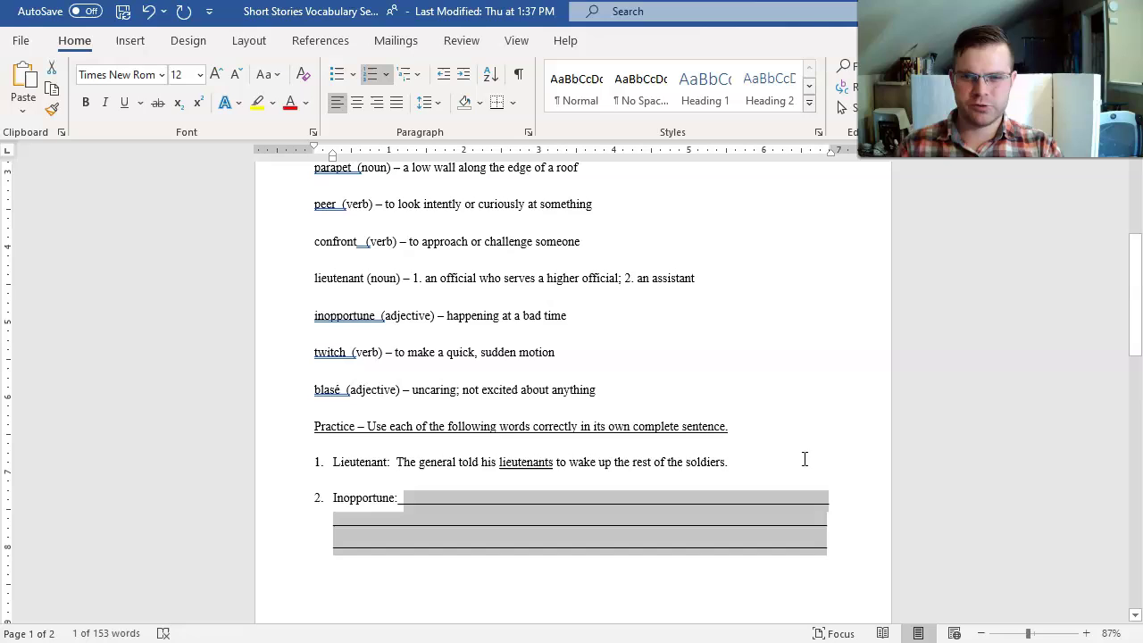
pyautogui.press('BackSpace')
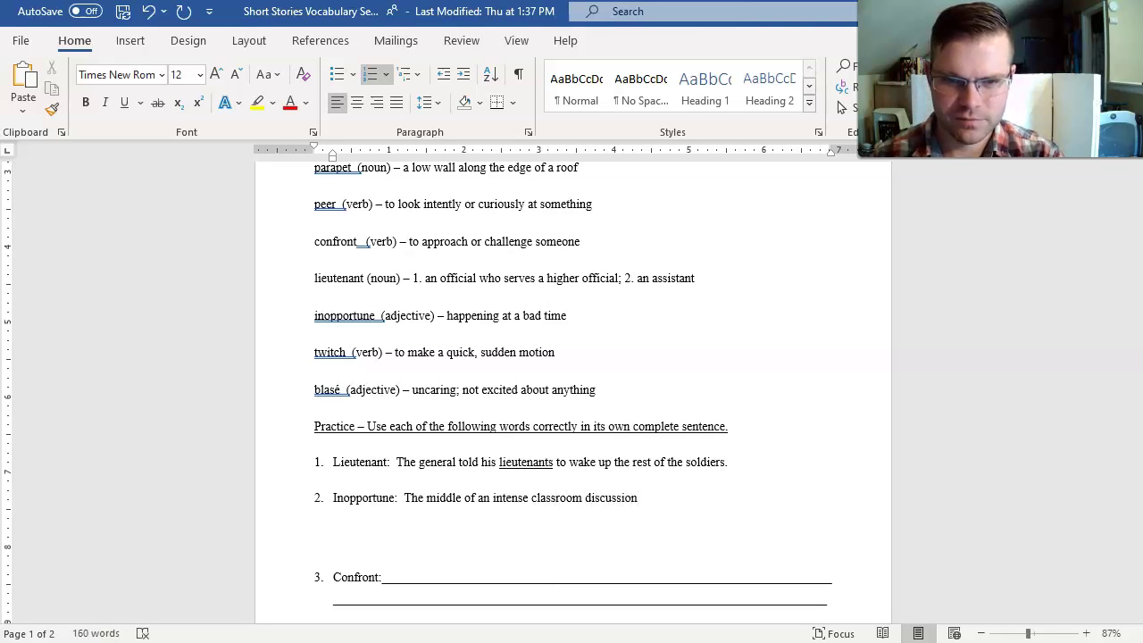
pyautogui.hotkey('ctrl', 'u')
pyautogui.write('is an inopportune')
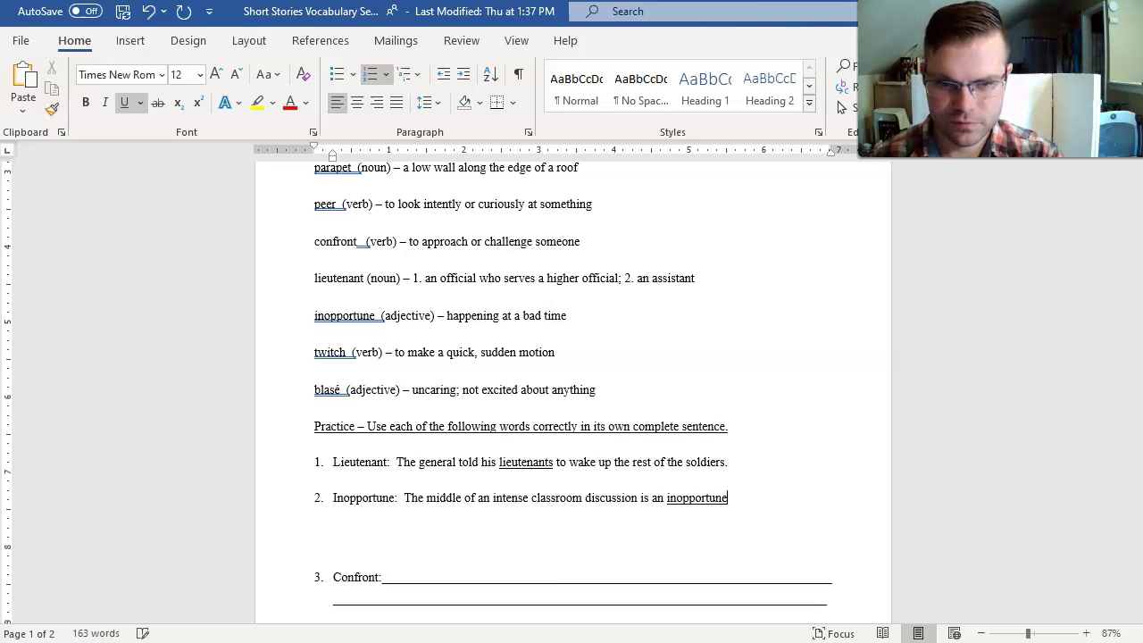
pyautogui.hotkey('ctrl', 'u')
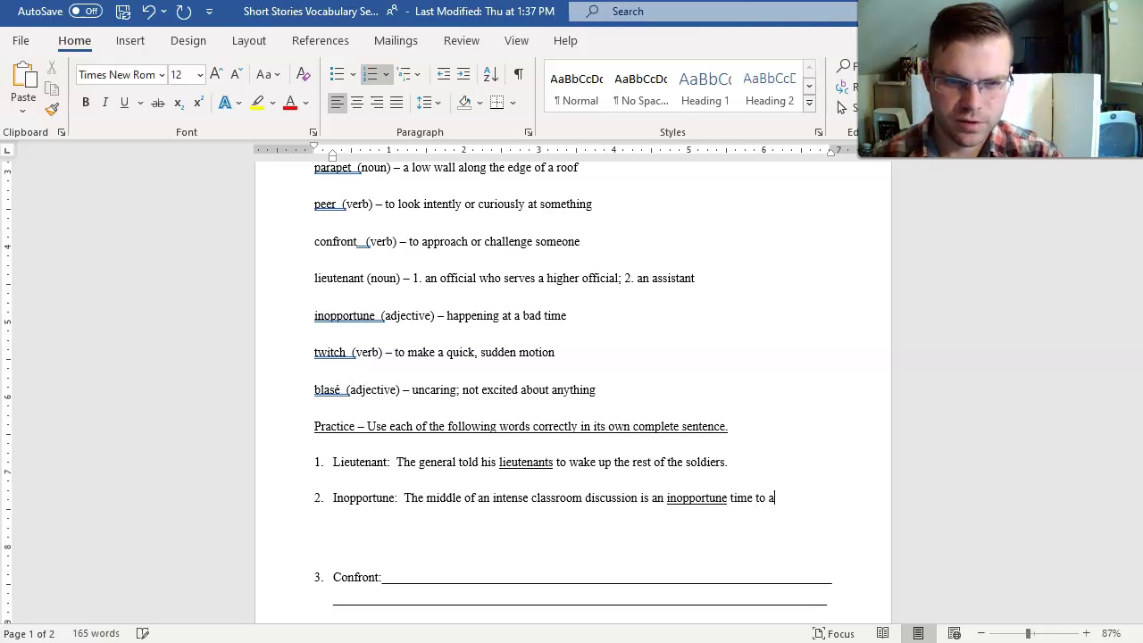
pyautogui.write('the bathroom.')
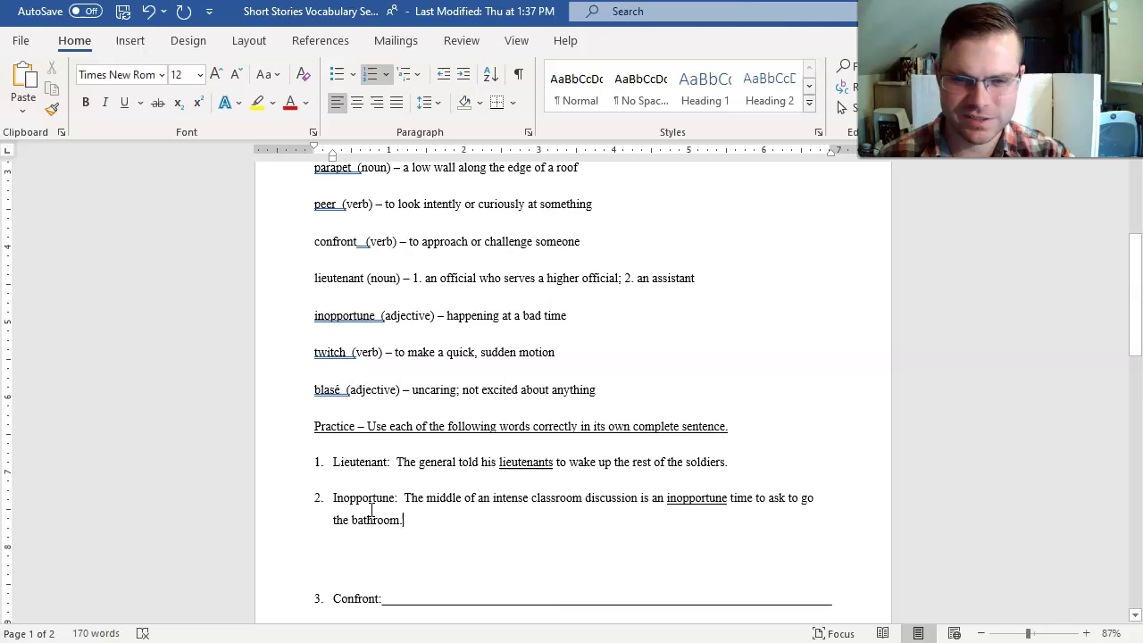
# Delete the surplus empty lines between the Inopportune sentence and item 3, Confront
pyautogui.scroll(-2, 420, 541)
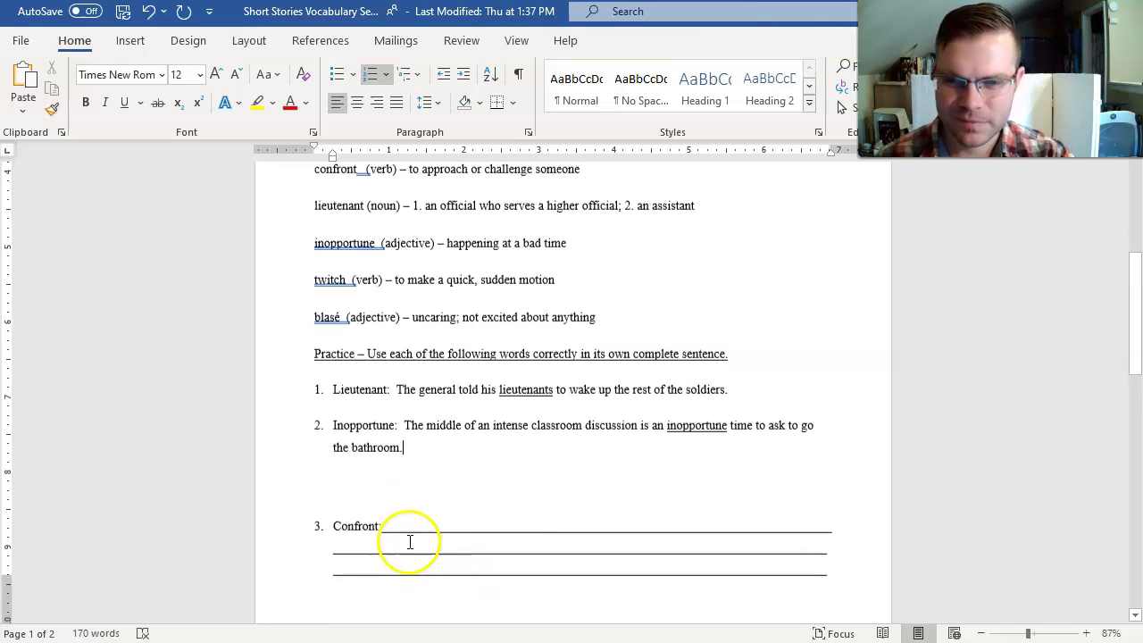
pyautogui.scroll(-1, 327, 447)
pyautogui.click(330, 414)
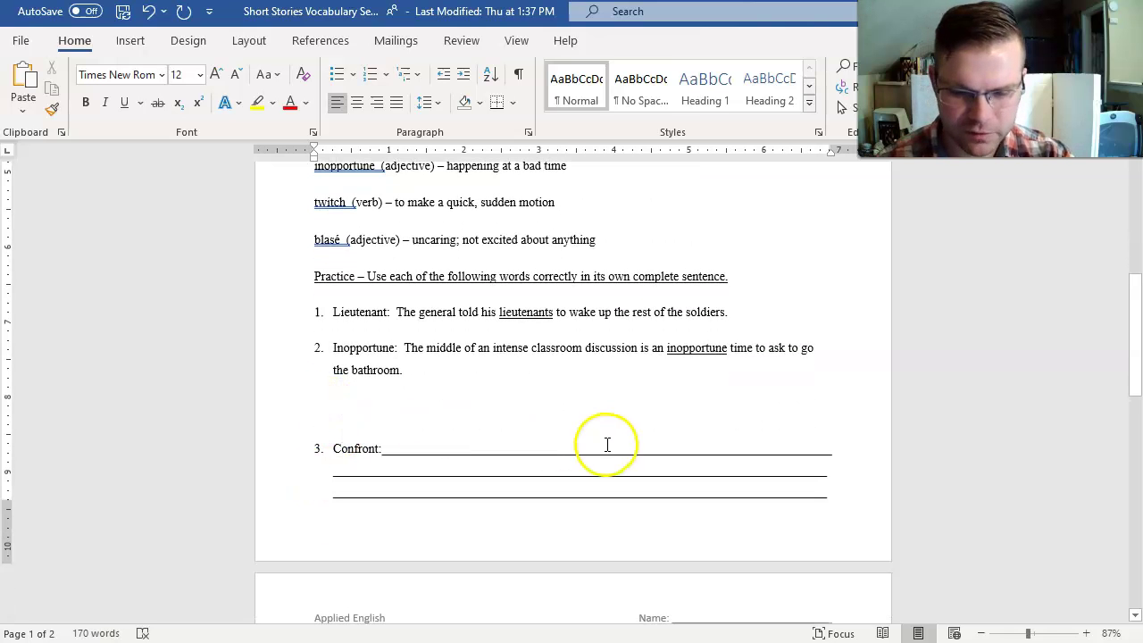
pyautogui.press('BackSpace')
pyautogui.press('BackSpace')
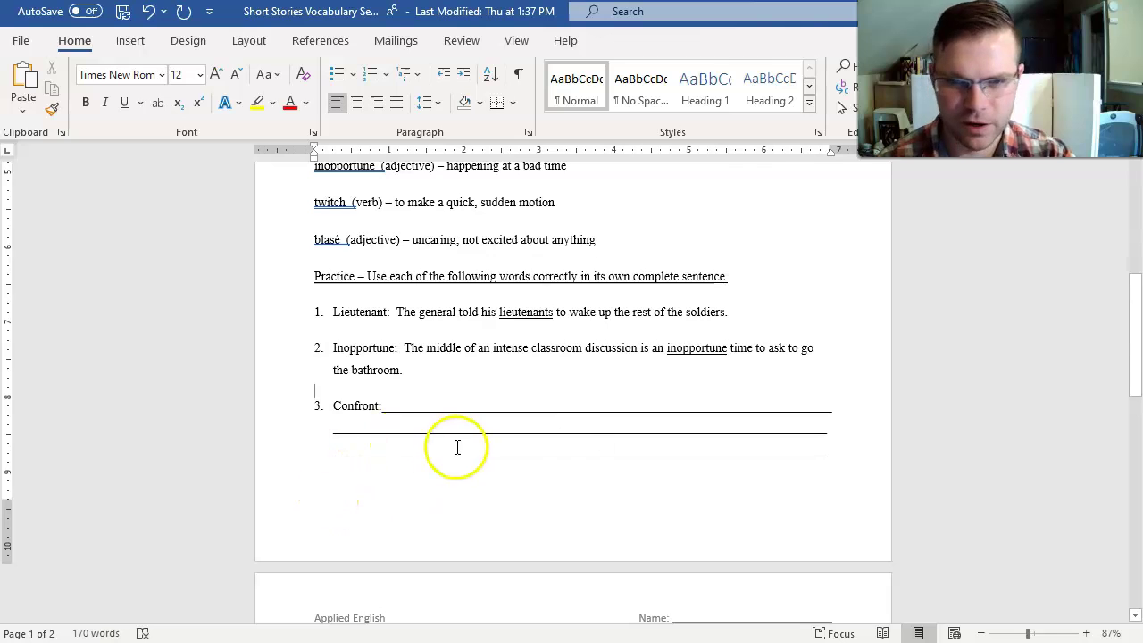
# Insert an empty line above item 4, Withered, on the second page
pyautogui.scroll(-6, 460, 473)
pyautogui.scroll(5, 439, 503)
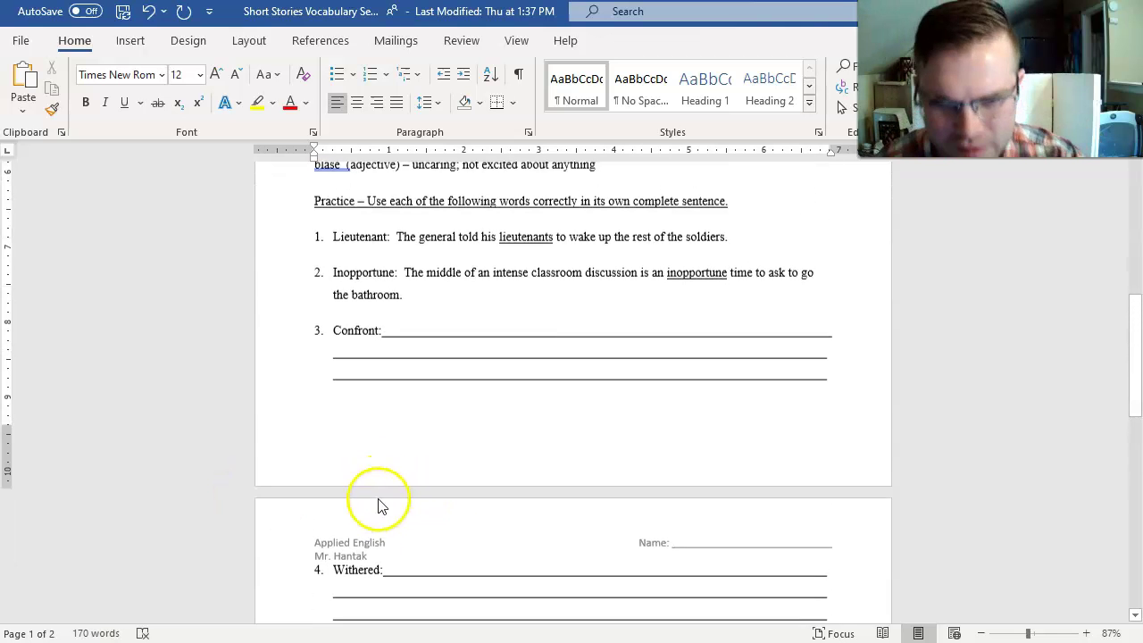
pyautogui.click(857, 391)
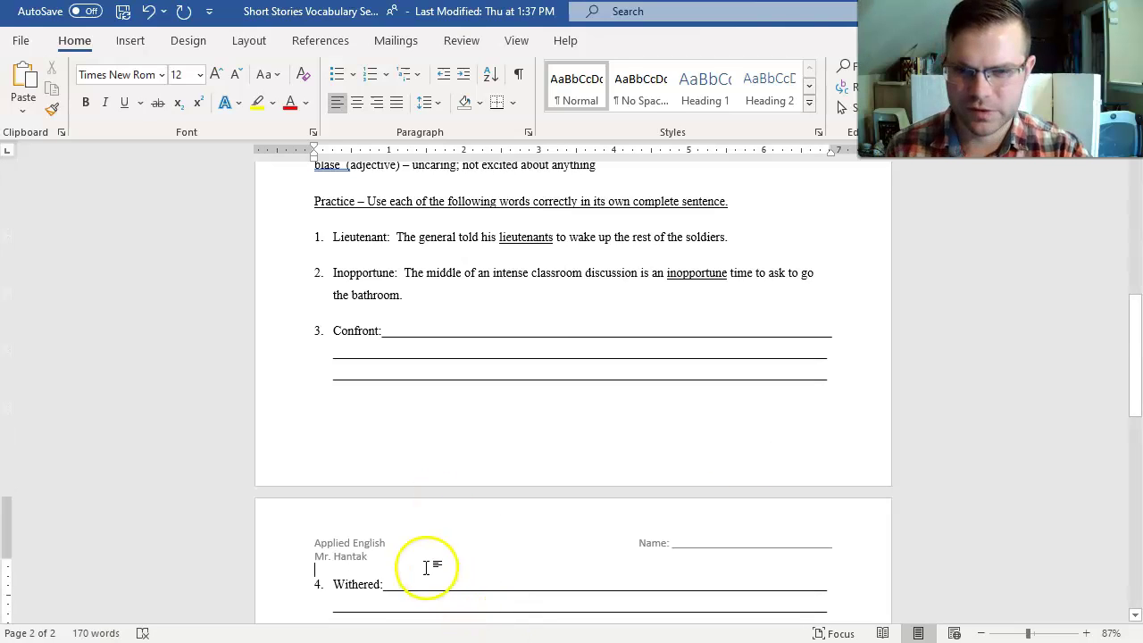
# Review the worksheet's definitions, the two written practice sentences, and the remaining blank practice items
pyautogui.scroll(1, 490, 509)
pyautogui.scroll(6, 490, 509)
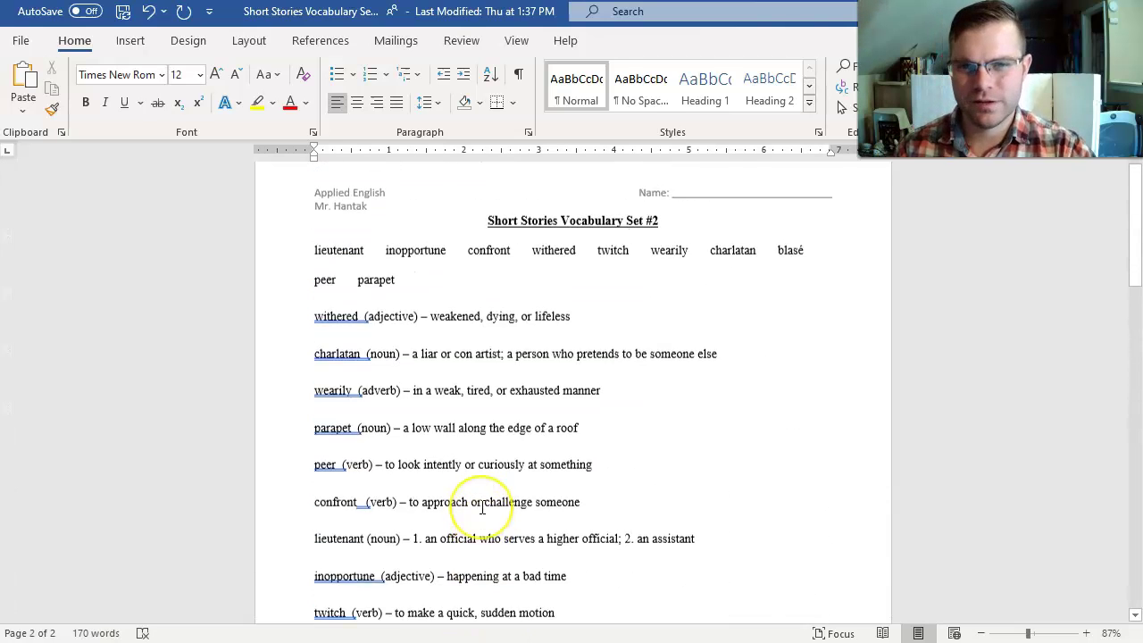
pyautogui.scroll(-6, 482, 507)
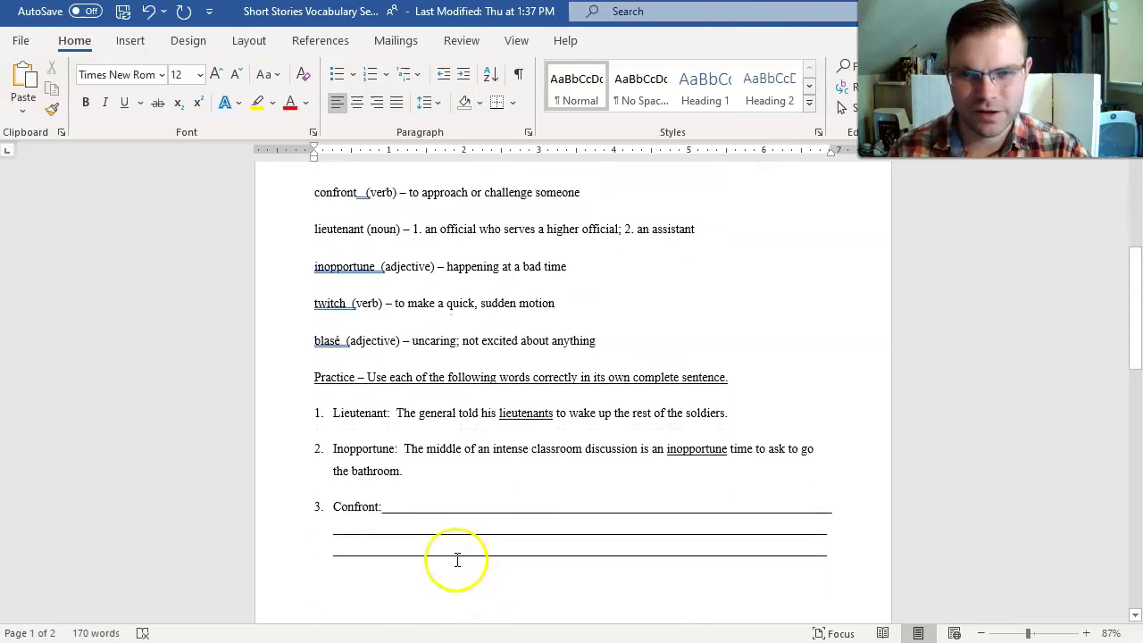
pyautogui.scroll(-4, 434, 553)
pyautogui.scroll(7, 434, 556)
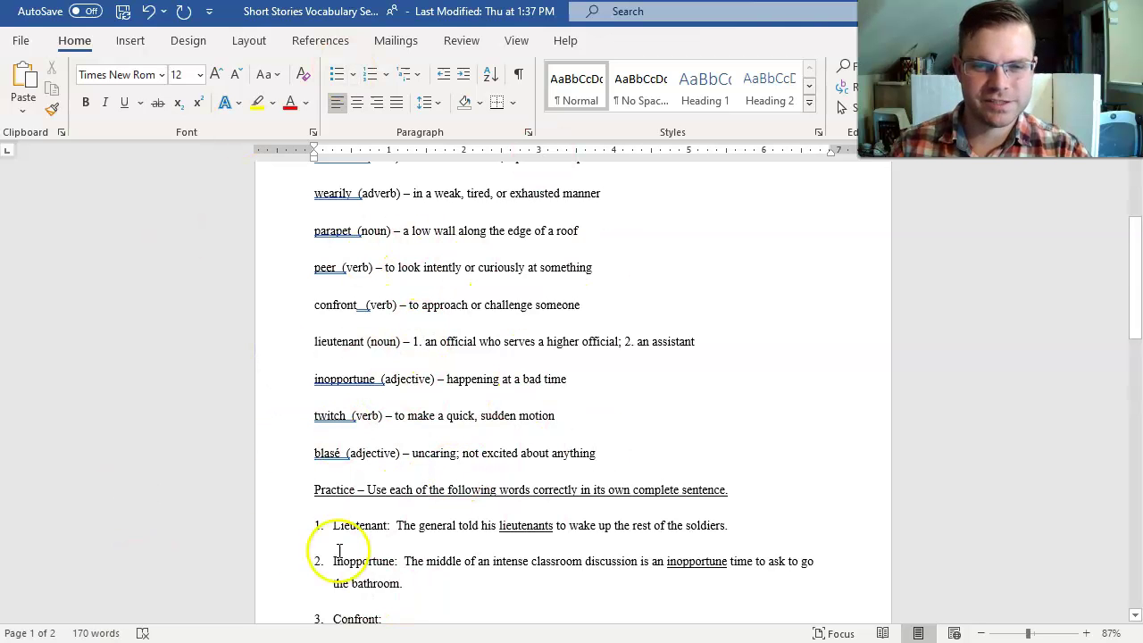
pyautogui.scroll(-5, 509, 610)
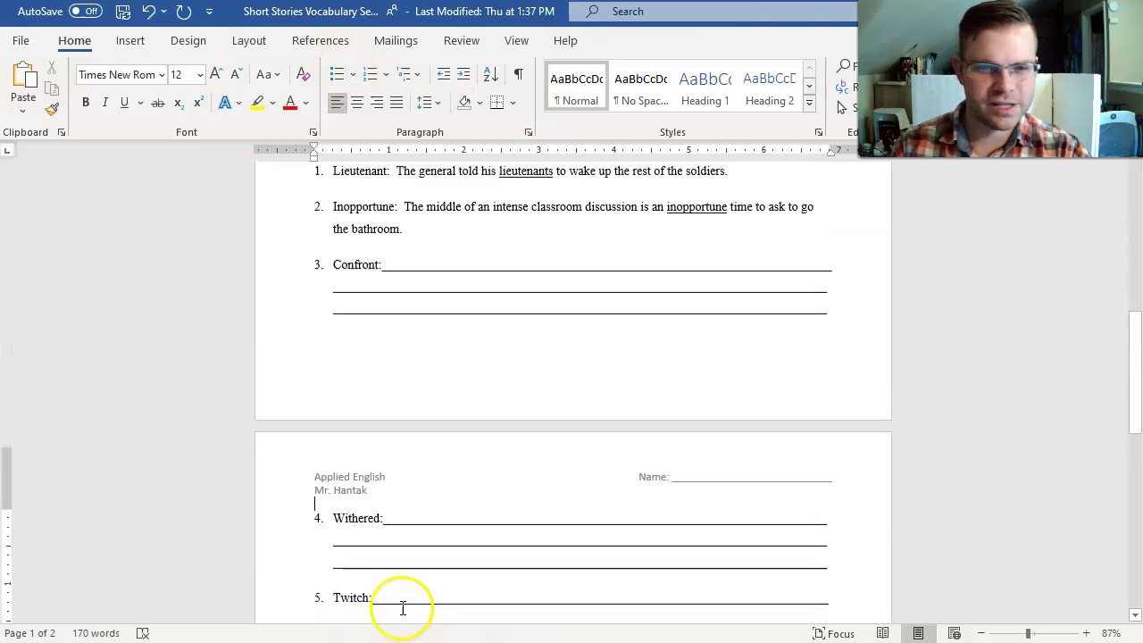
pyautogui.scroll(2, 404, 607)
pyautogui.scroll(3, 403, 603)
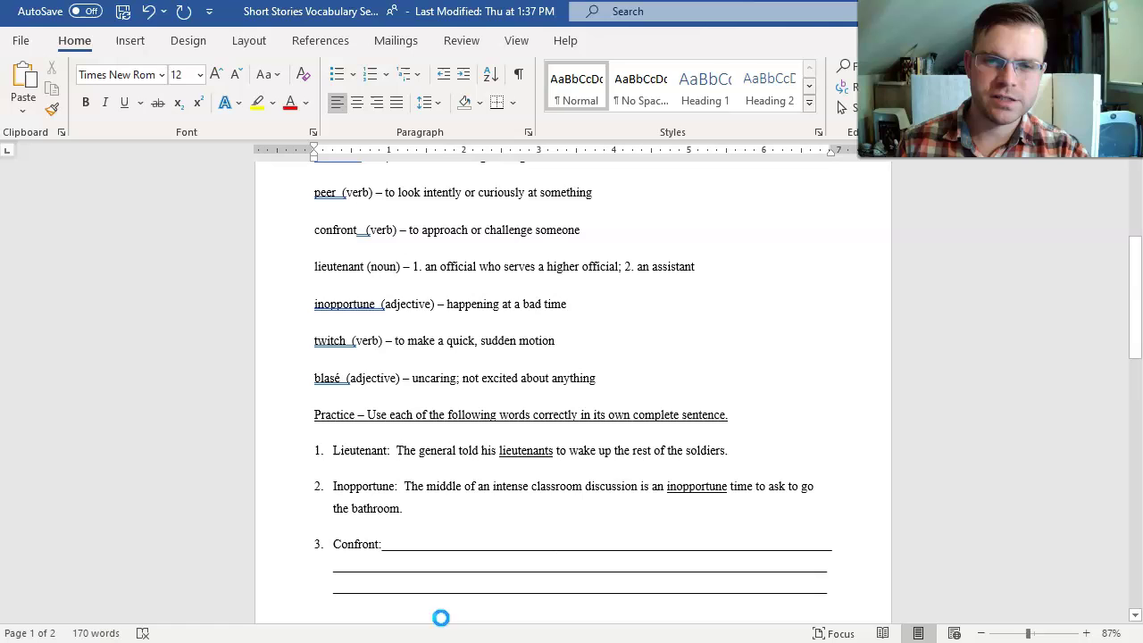
pyautogui.click(515, 547)
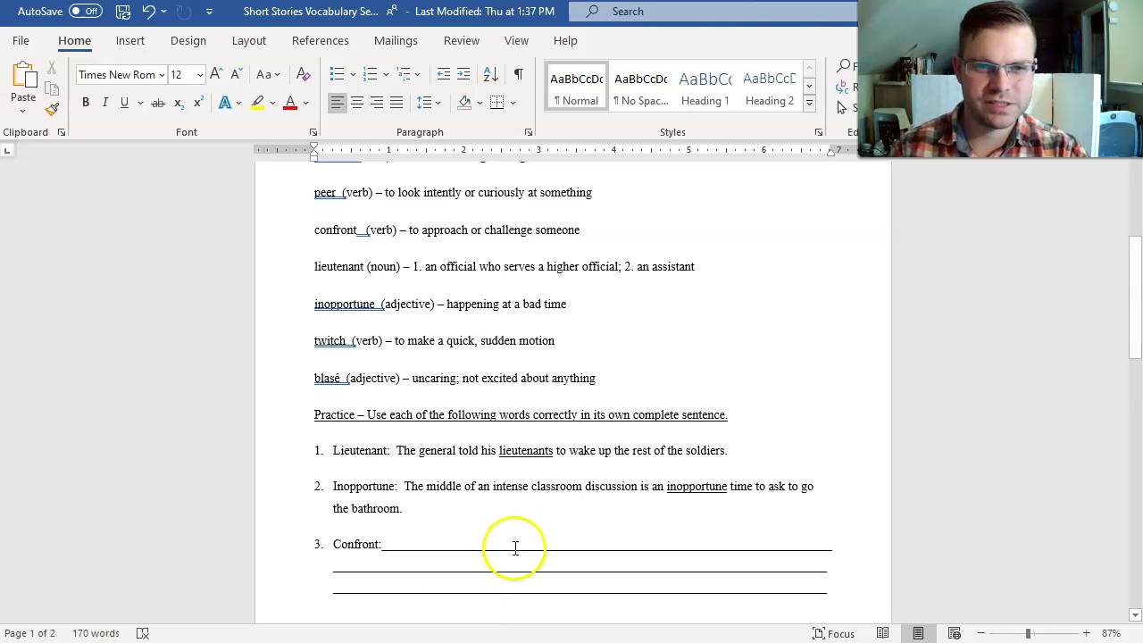
pyautogui.scroll(3, 516, 550)
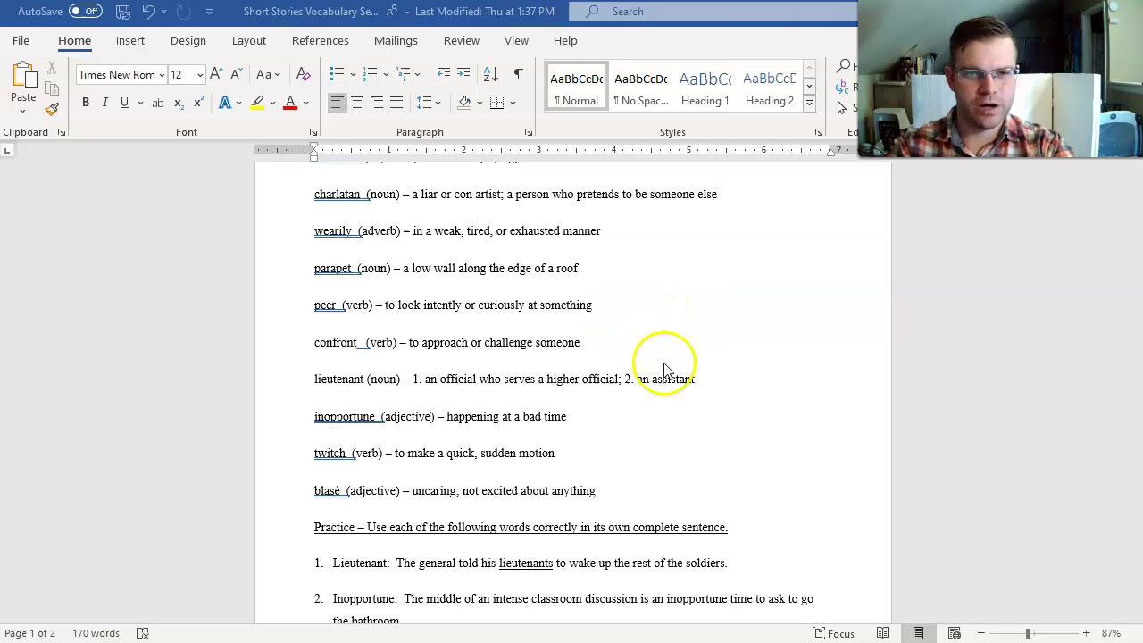
pyautogui.scroll(-6, 527, 500)
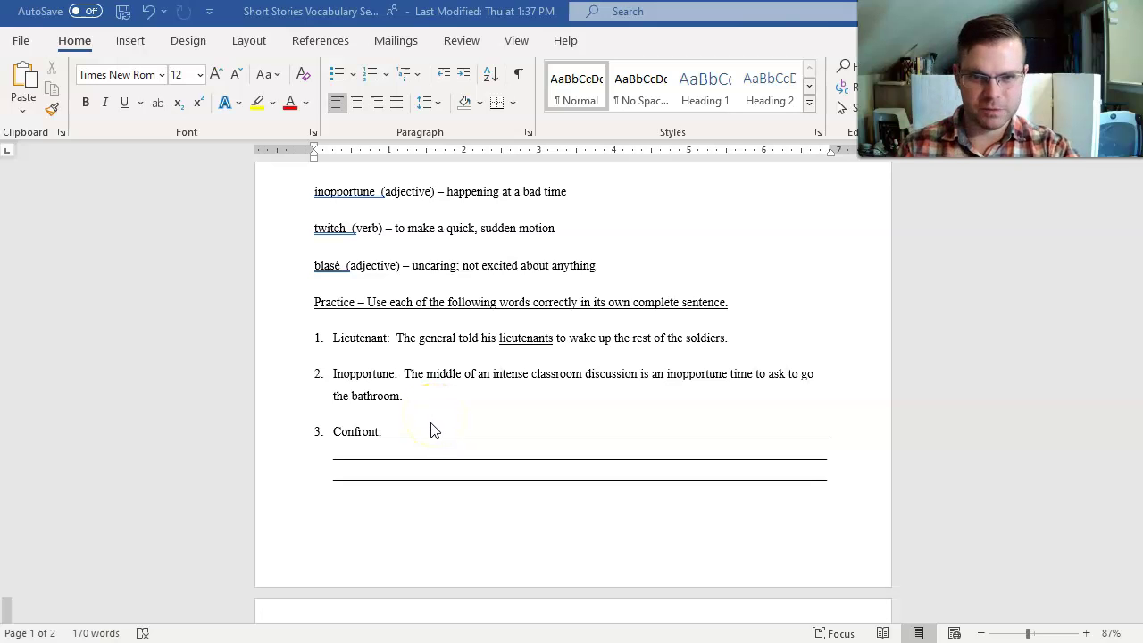
pyautogui.scroll(-3, 451, 509)
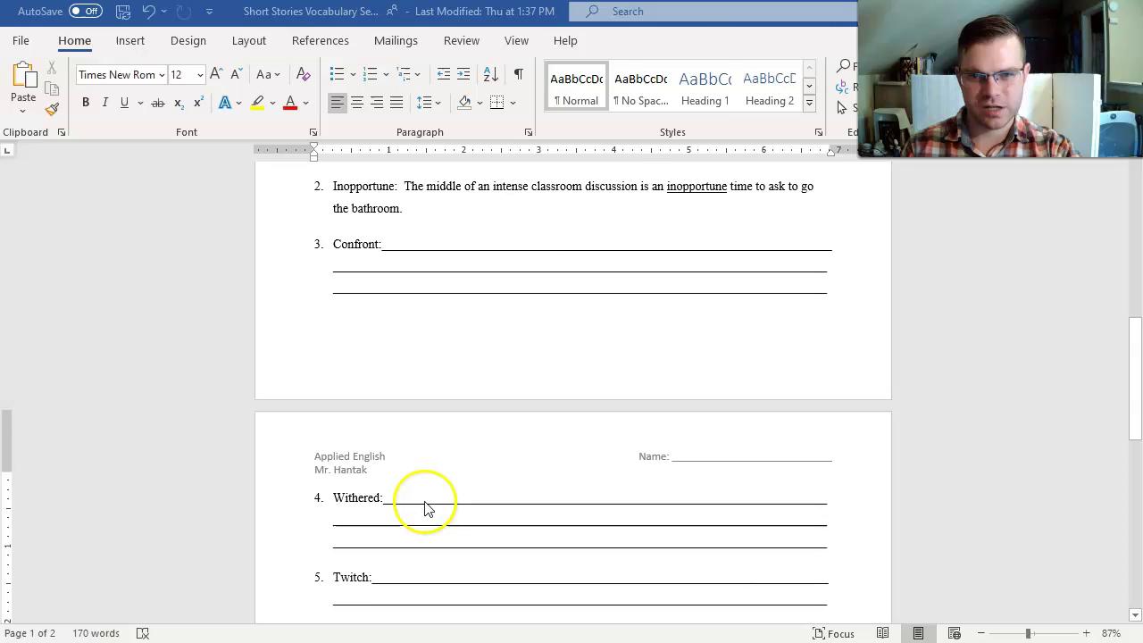
pyautogui.scroll(-1, 426, 508)
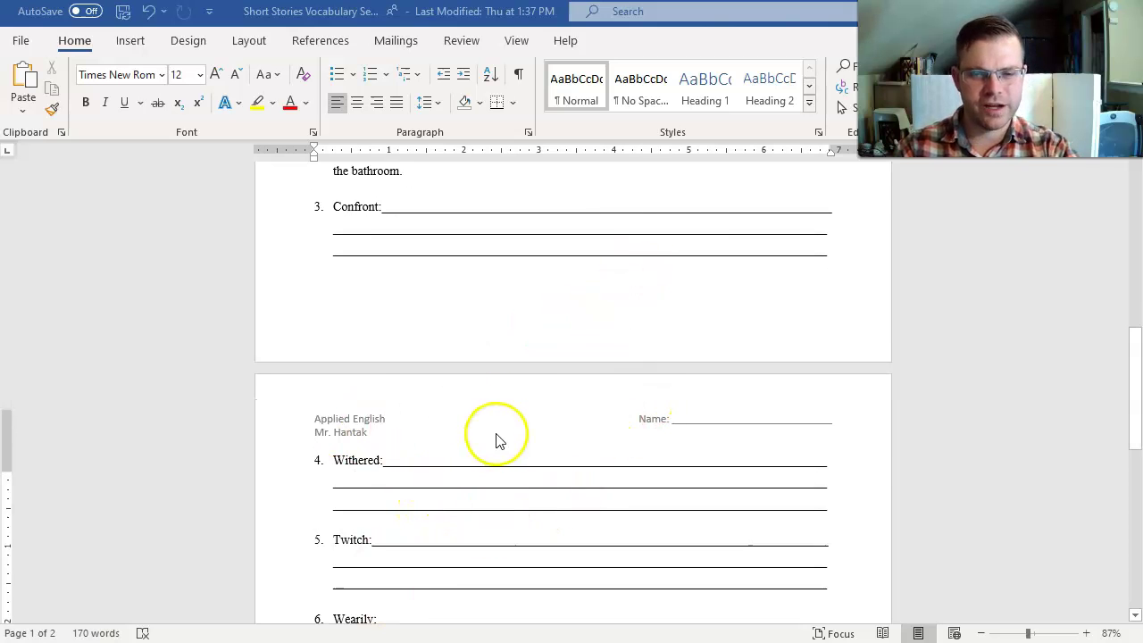
pyautogui.scroll(6, 494, 438)
pyautogui.scroll(-4, 553, 451)
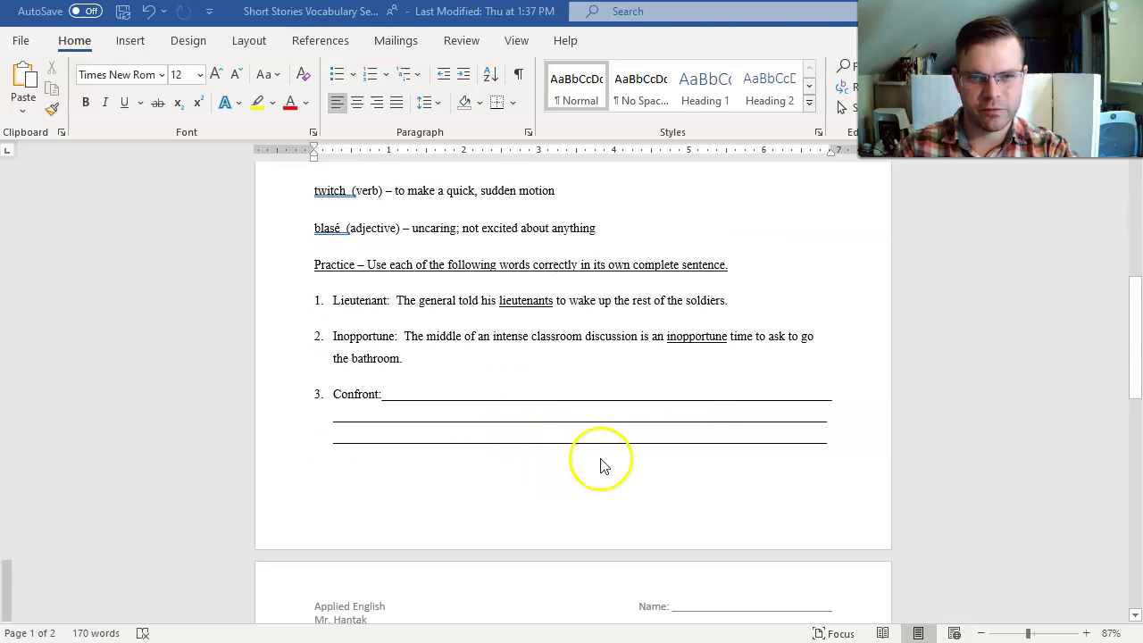